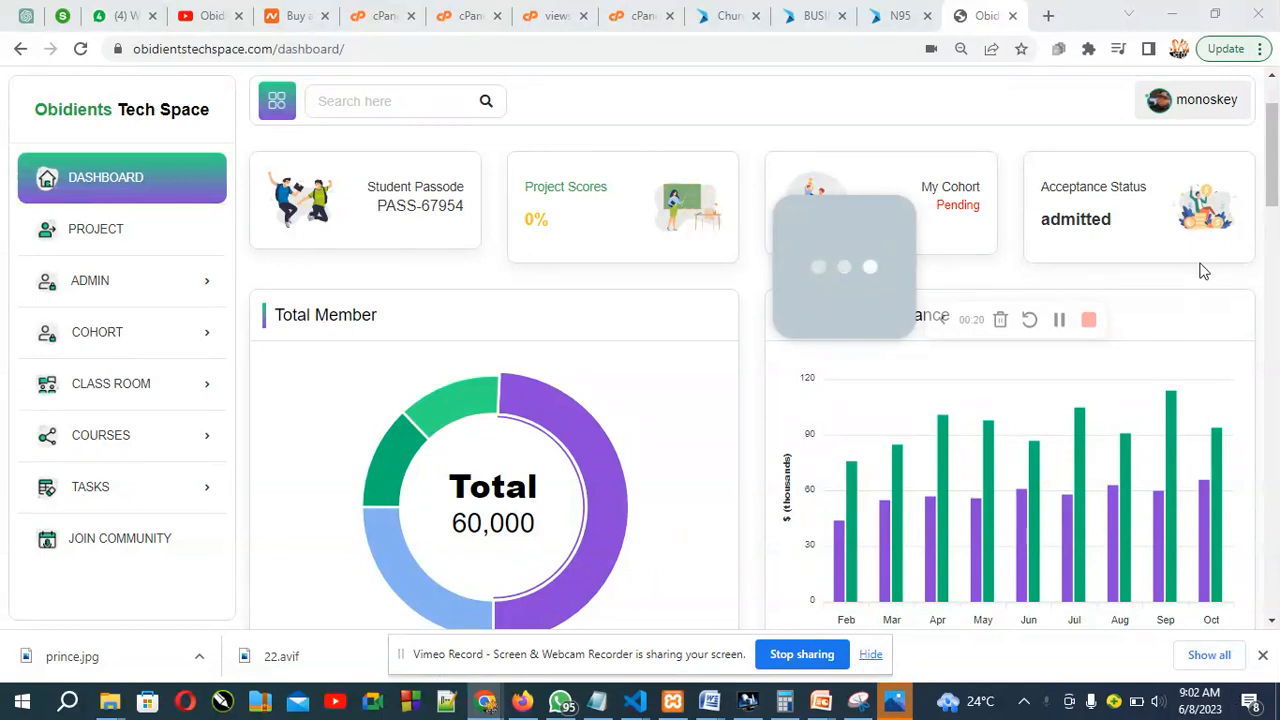
Step: Look over the dashboard from the welcome banner to the student table, dismissing the chat notification
left_click_drag(1270, 195, 1265, 85)
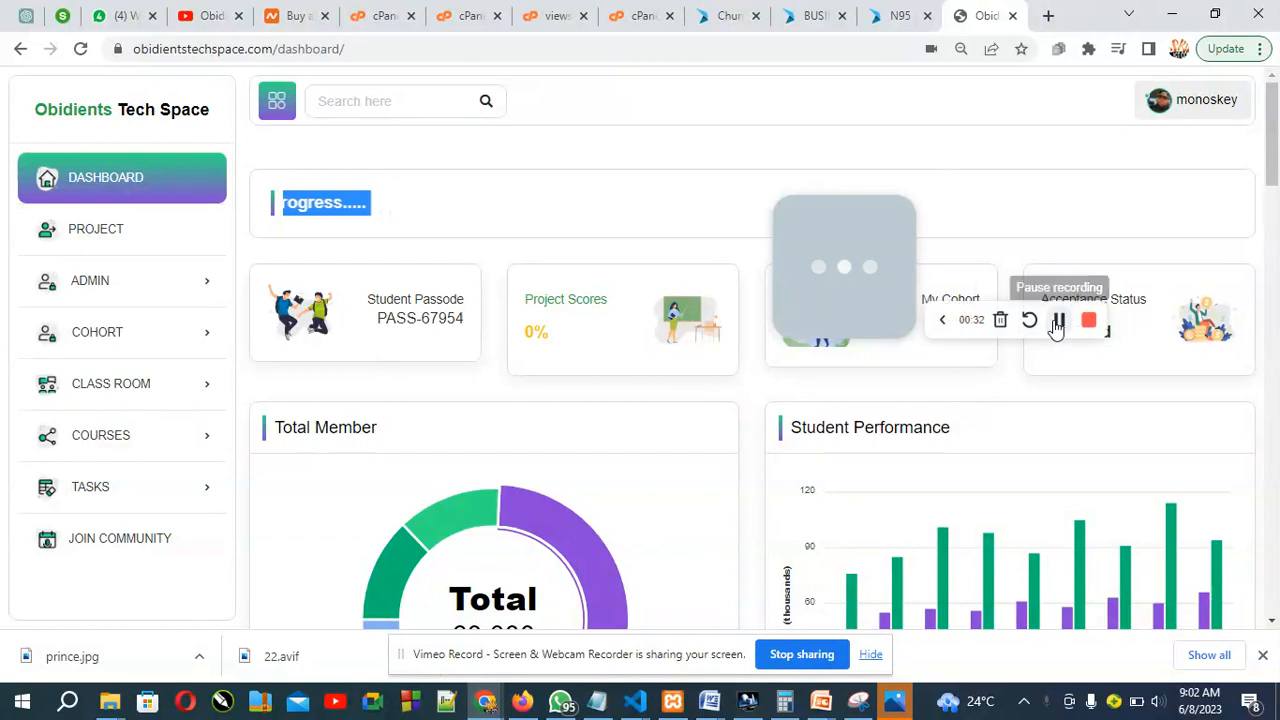
left_click(1058, 323)
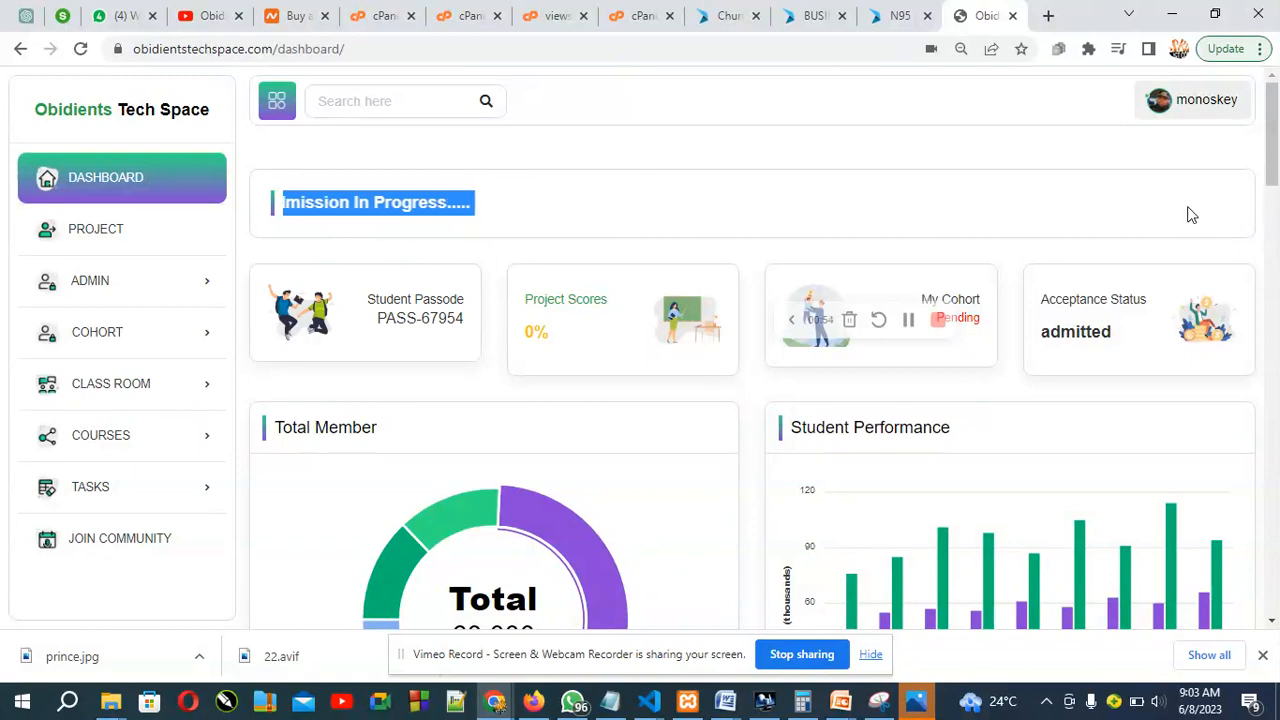
left_click_drag(1275, 110, 1275, 236)
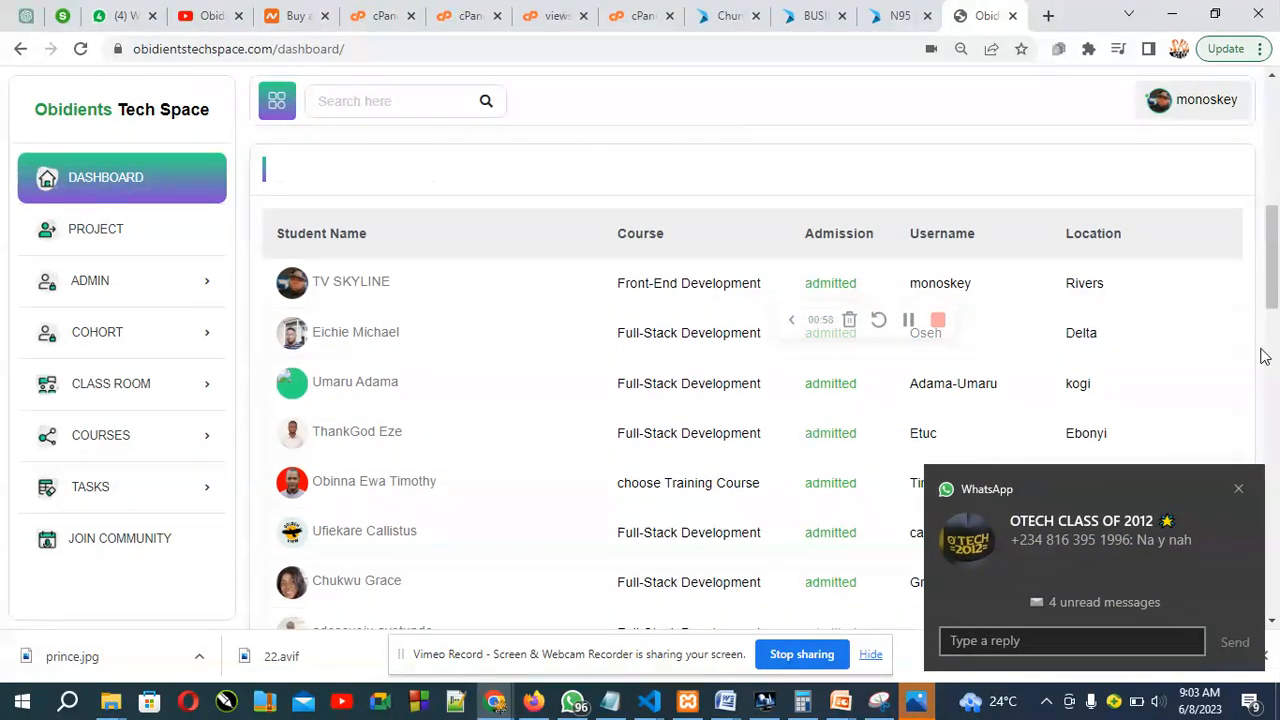
left_click(1238, 489)
left_click_drag(1275, 275, 1273, 178)
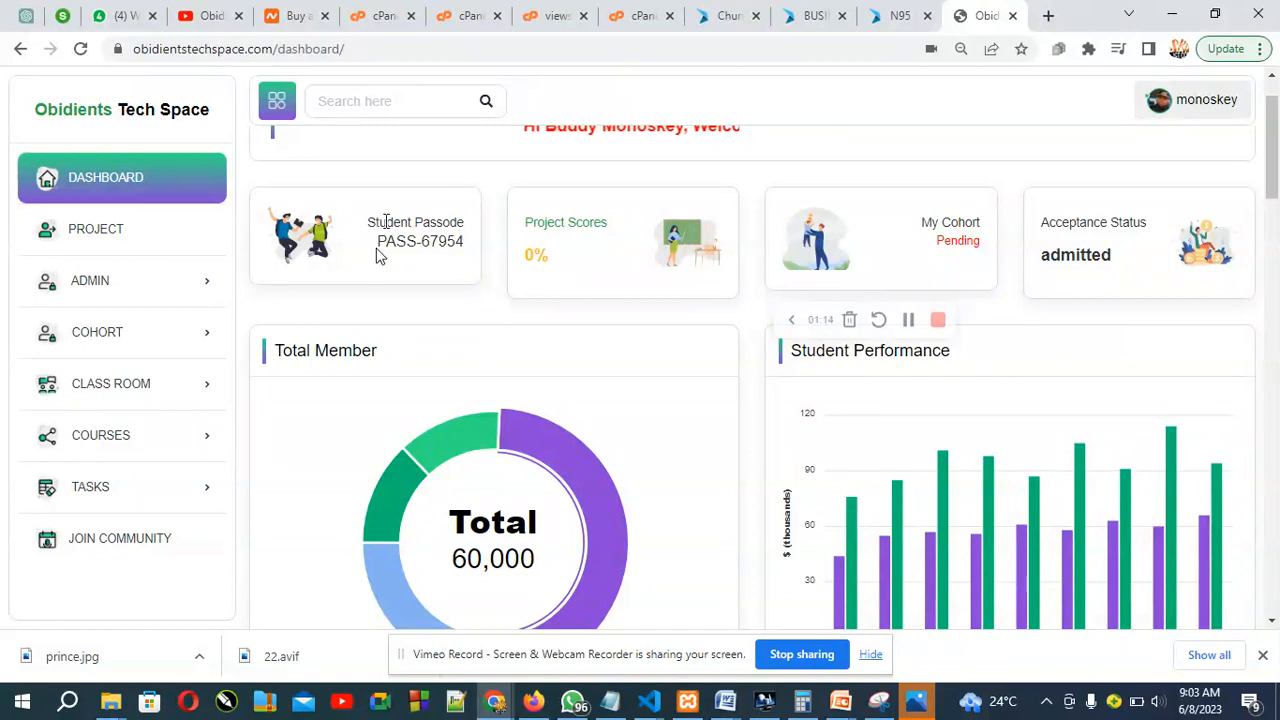
Step: Examine the Student Passcode and Project Scores cards on the dashboard, highlighting their values
left_click_drag(385, 236, 466, 241)
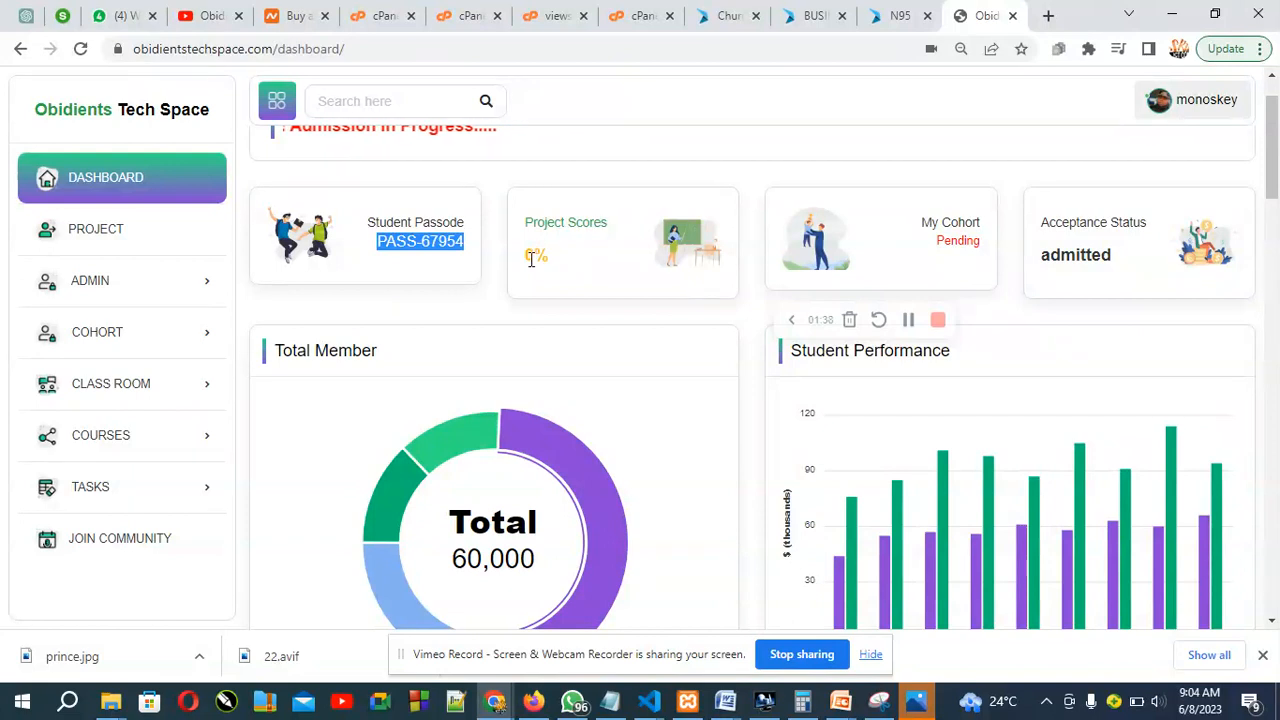
left_click(548, 263)
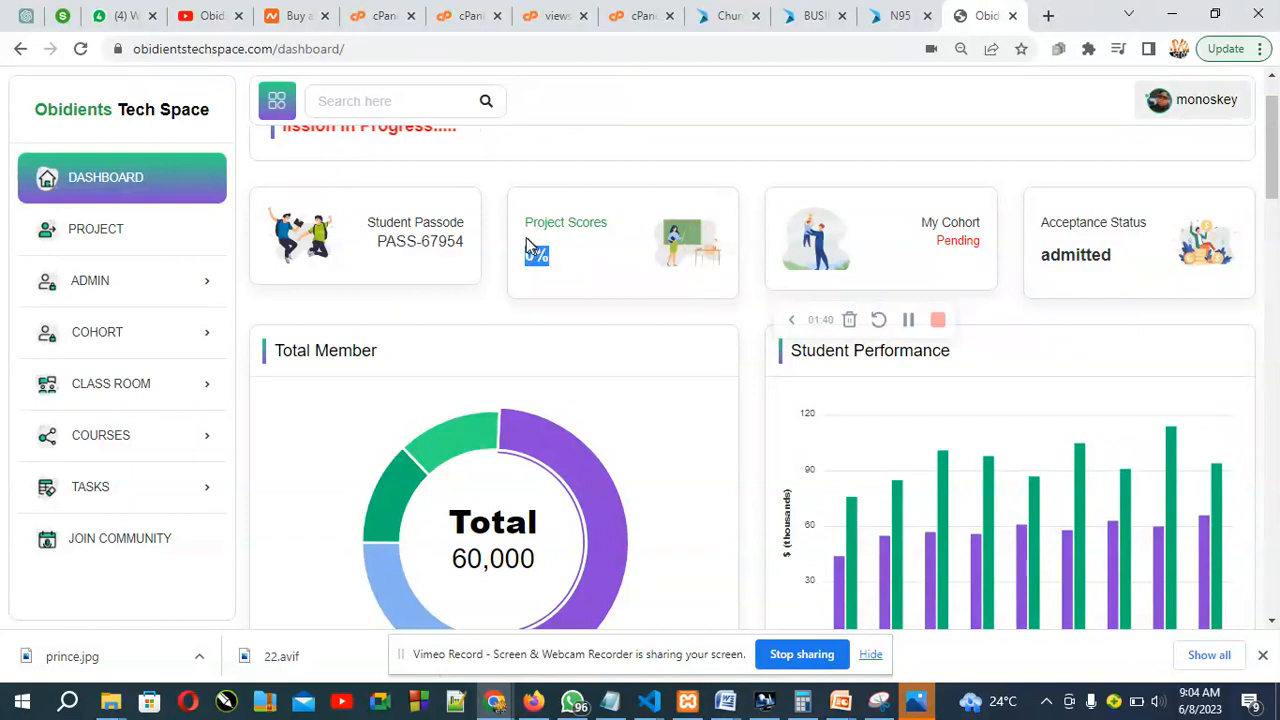
left_click(555, 256)
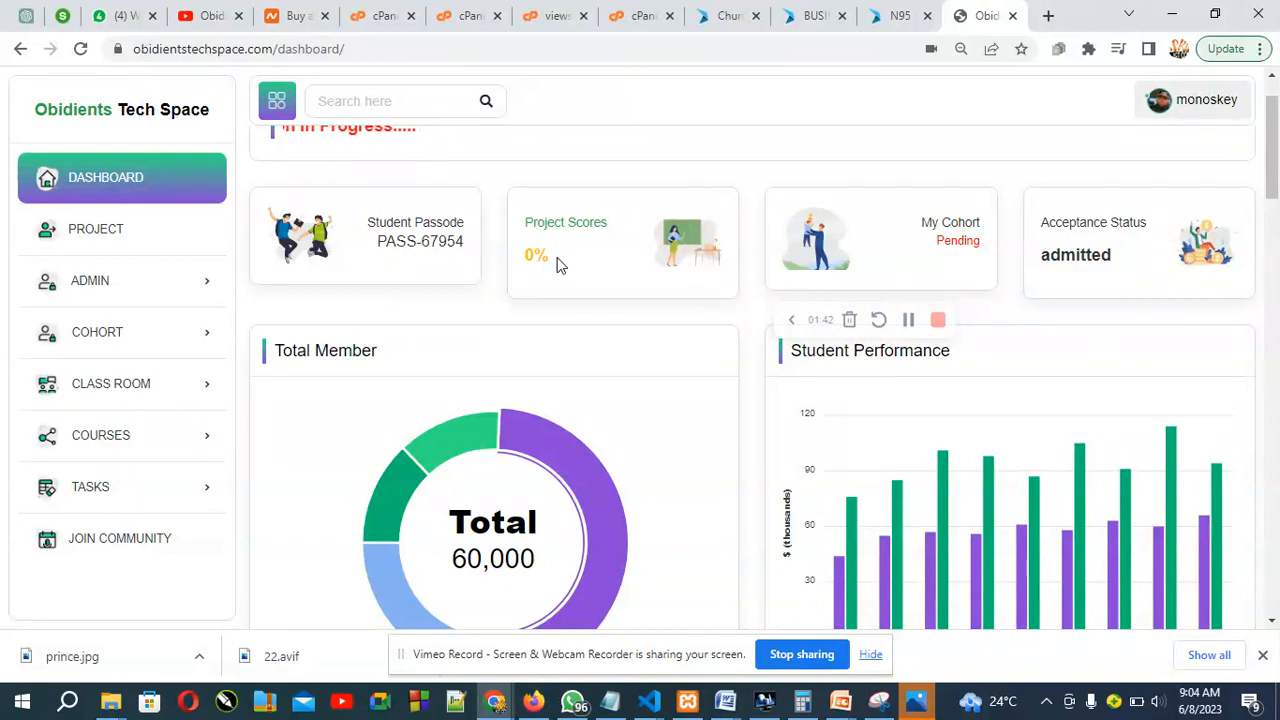
left_click_drag(558, 259, 525, 240)
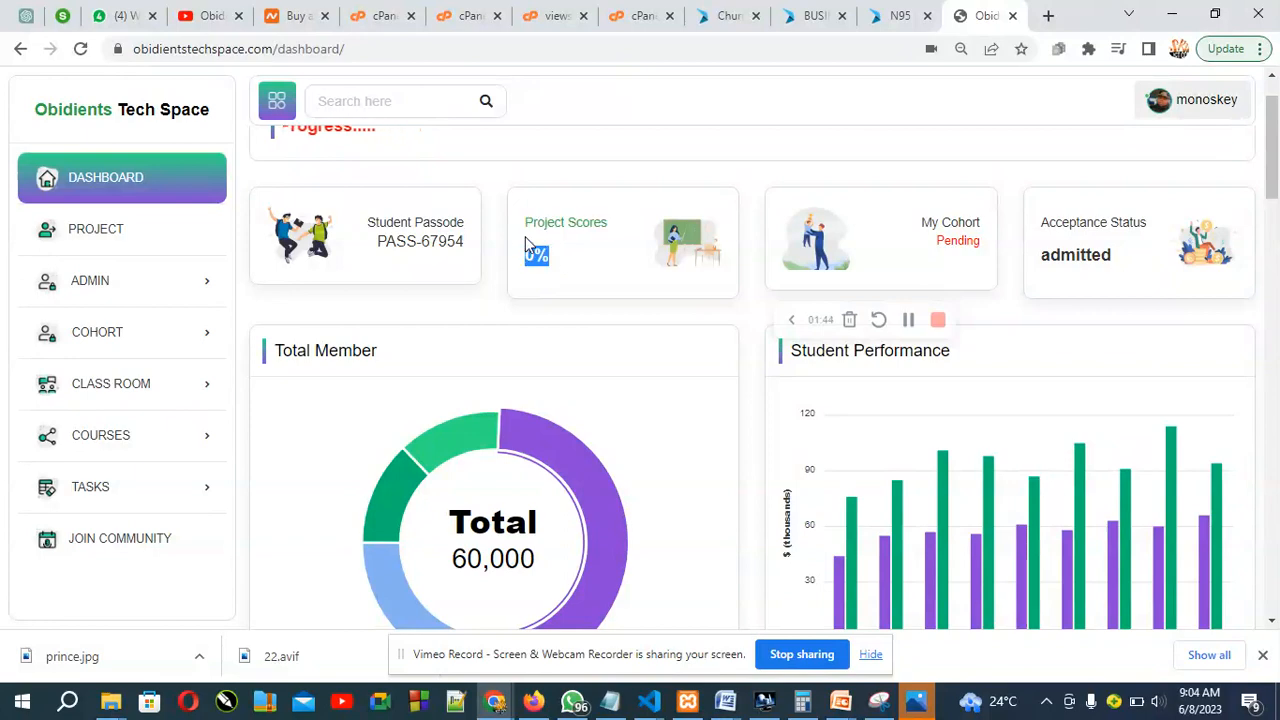
left_click(560, 270)
left_click_drag(543, 294, 528, 222)
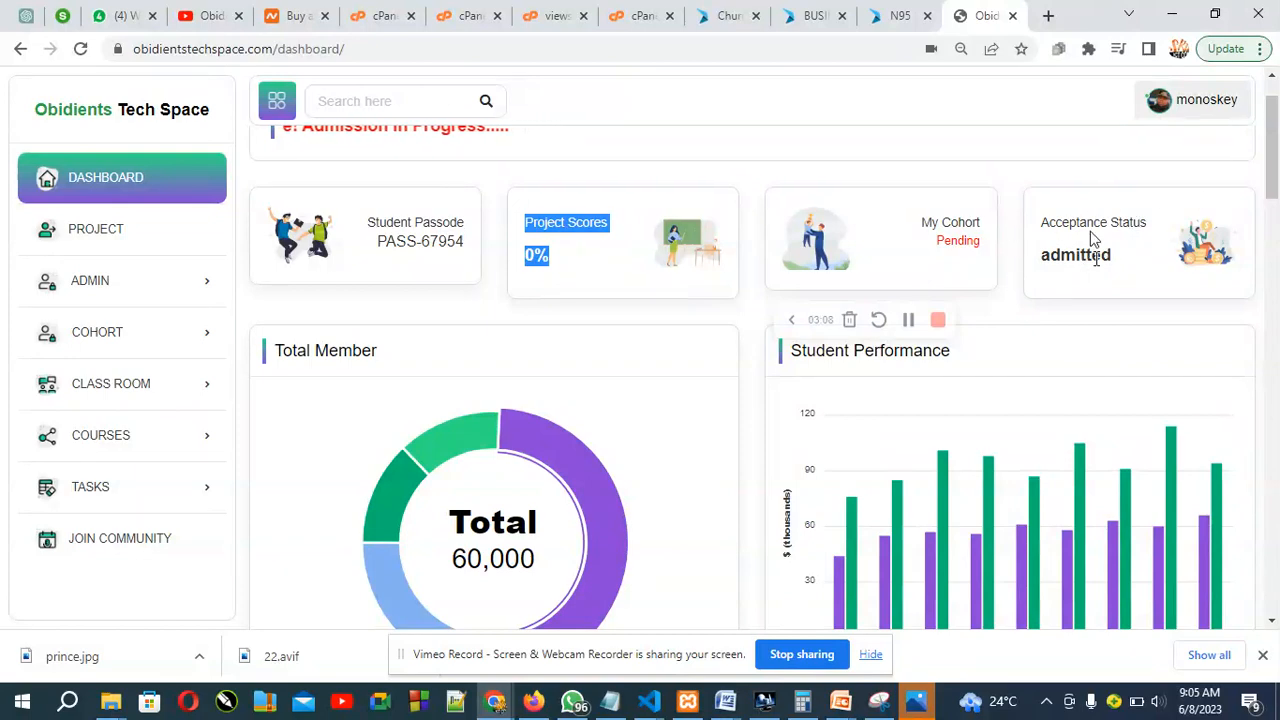
Step: Open the profile of the Recently Admitted student from Enugu and highlight the name
left_click_drag(1272, 175, 1272, 264)
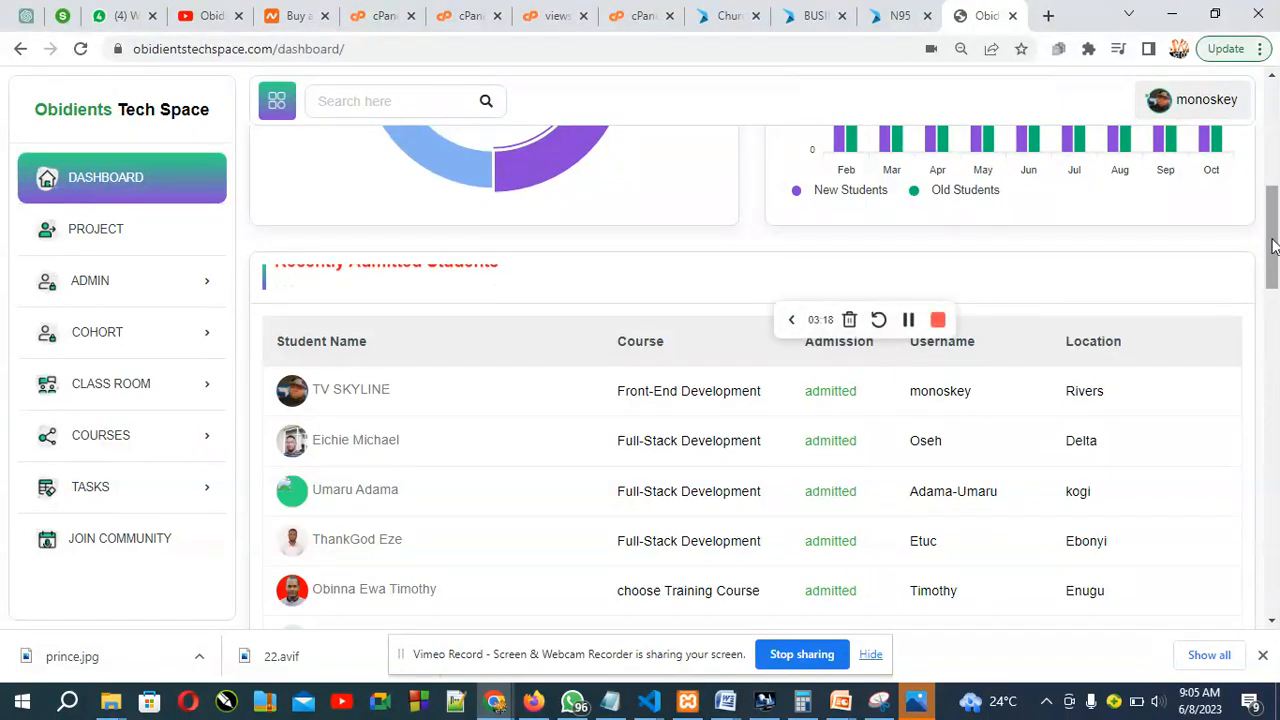
left_click_drag(1271, 243, 1262, 278)
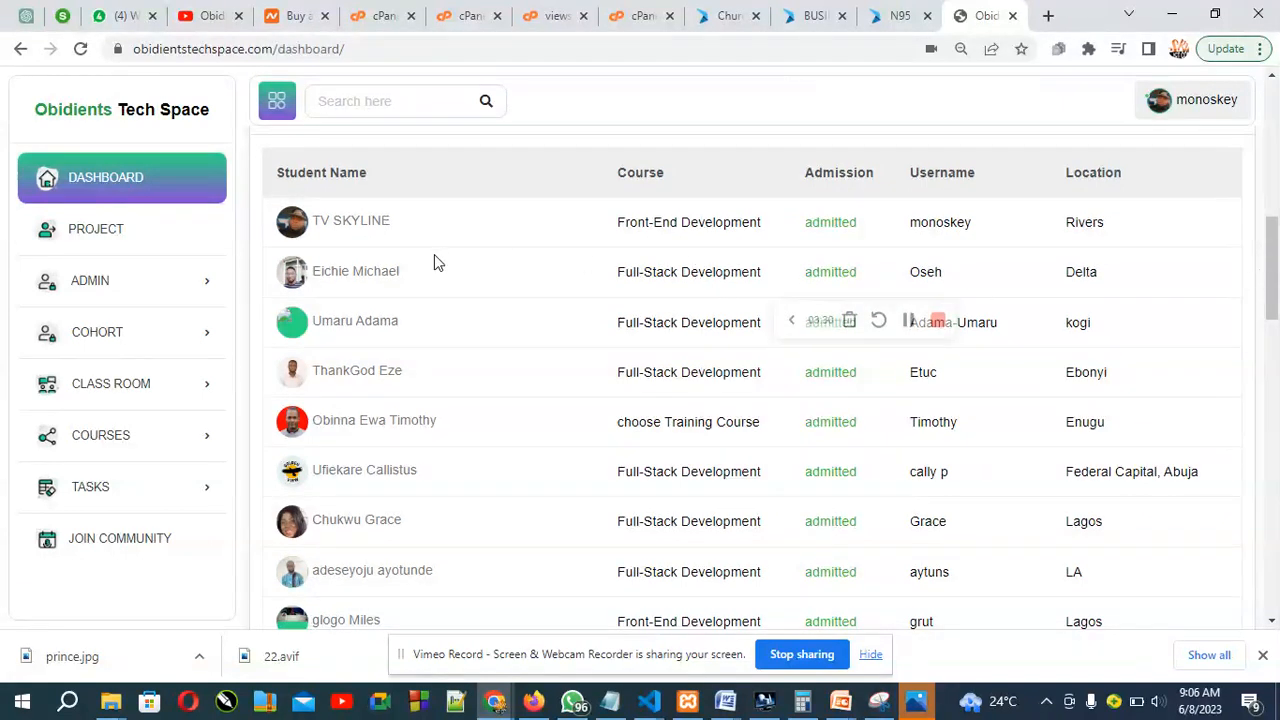
left_click(347, 421)
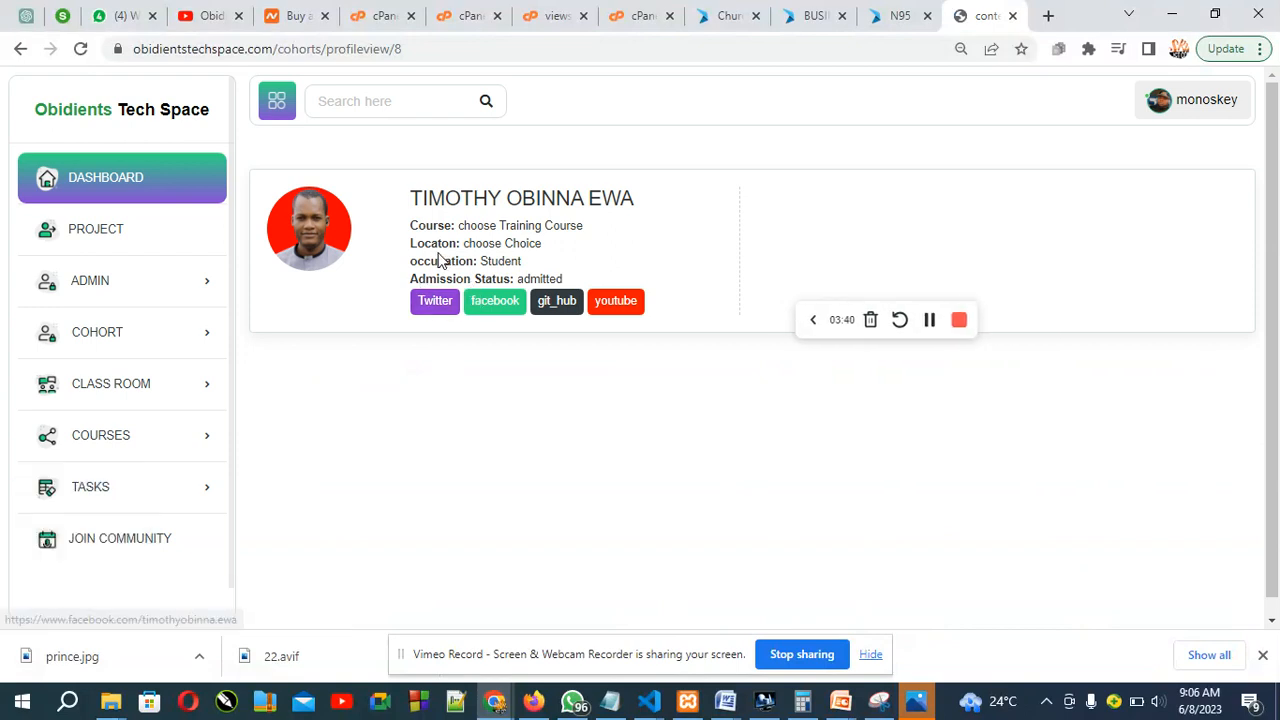
left_click_drag(427, 198, 573, 198)
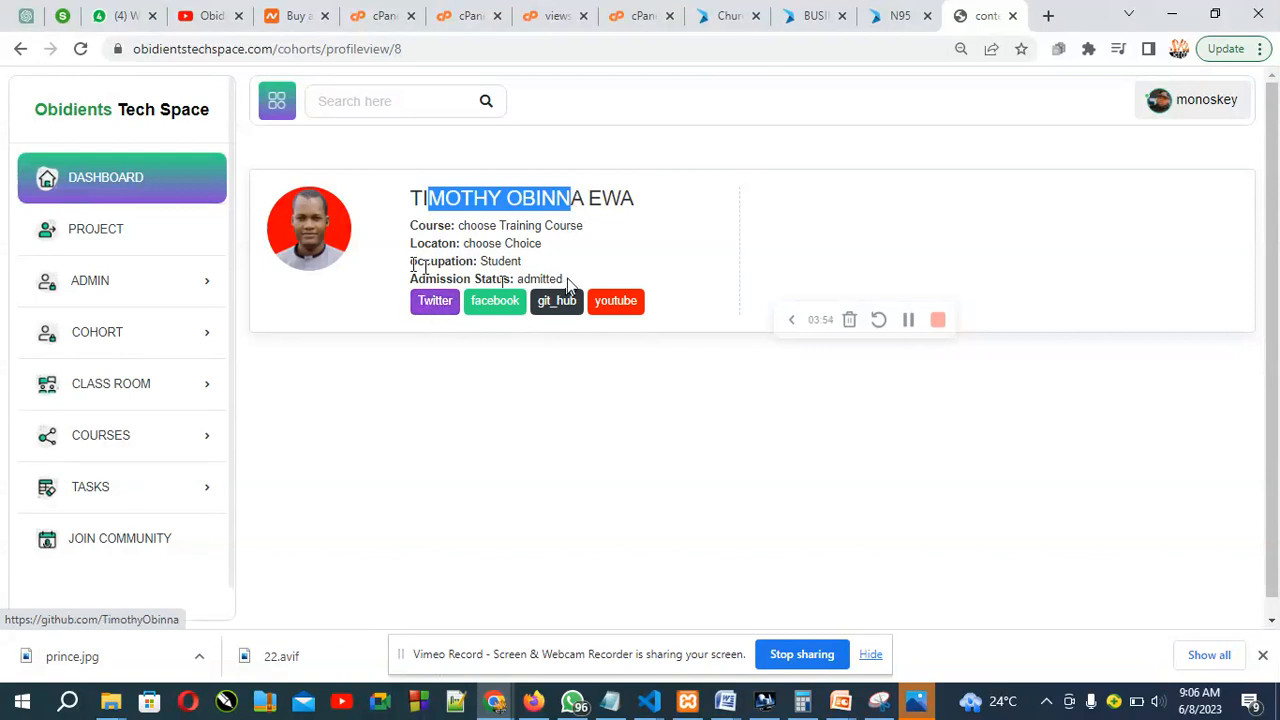
Step: Return to the dashboard and open the Project page, dismissing the chat notification
left_click(141, 177)
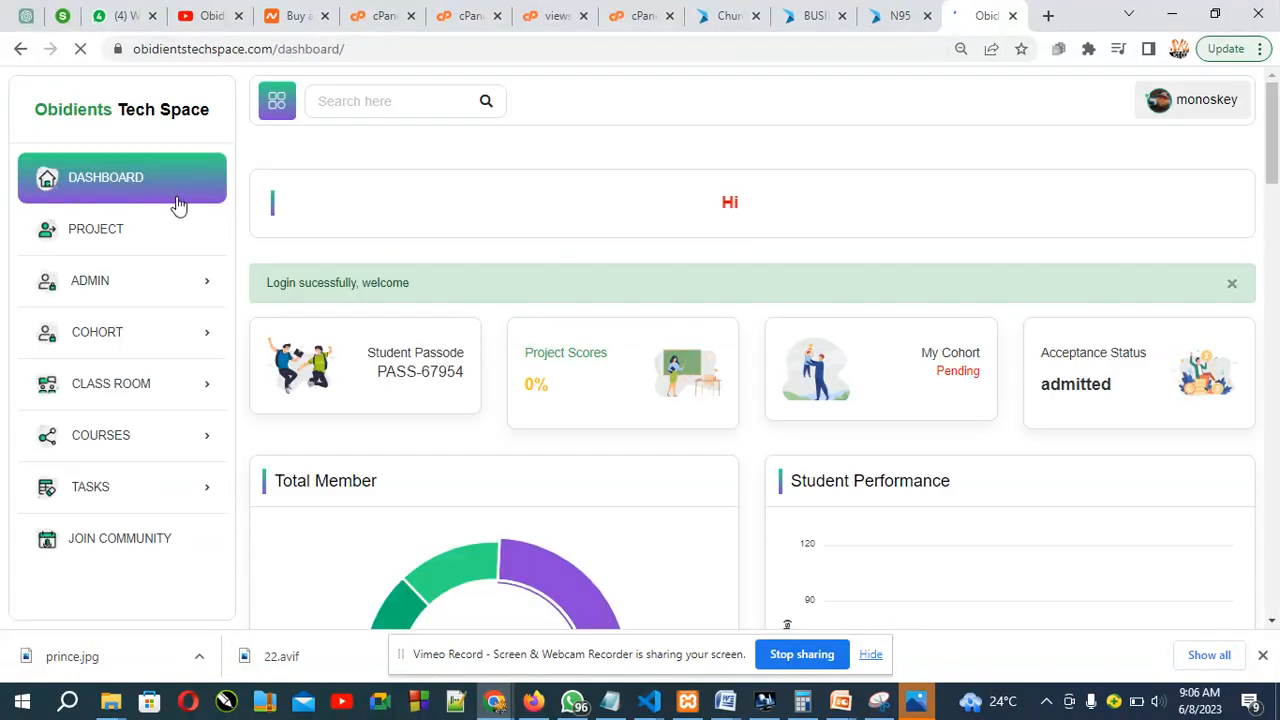
left_click(81, 238)
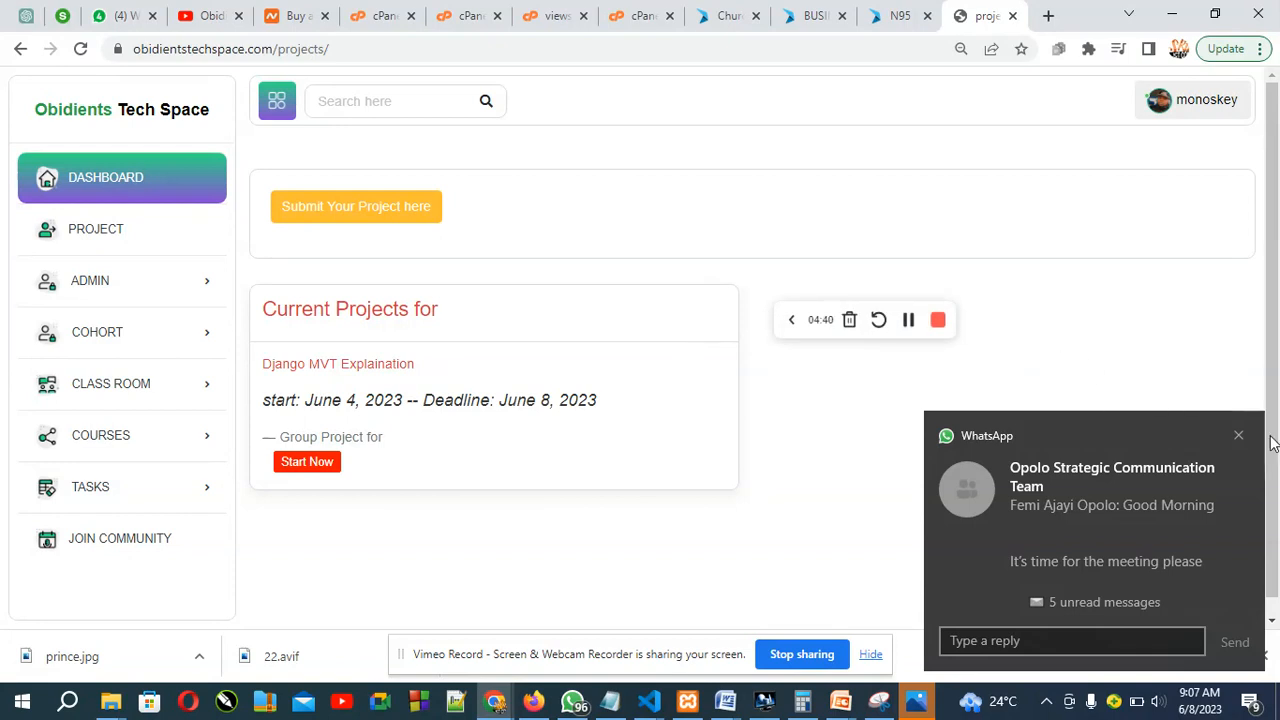
left_click(1239, 436)
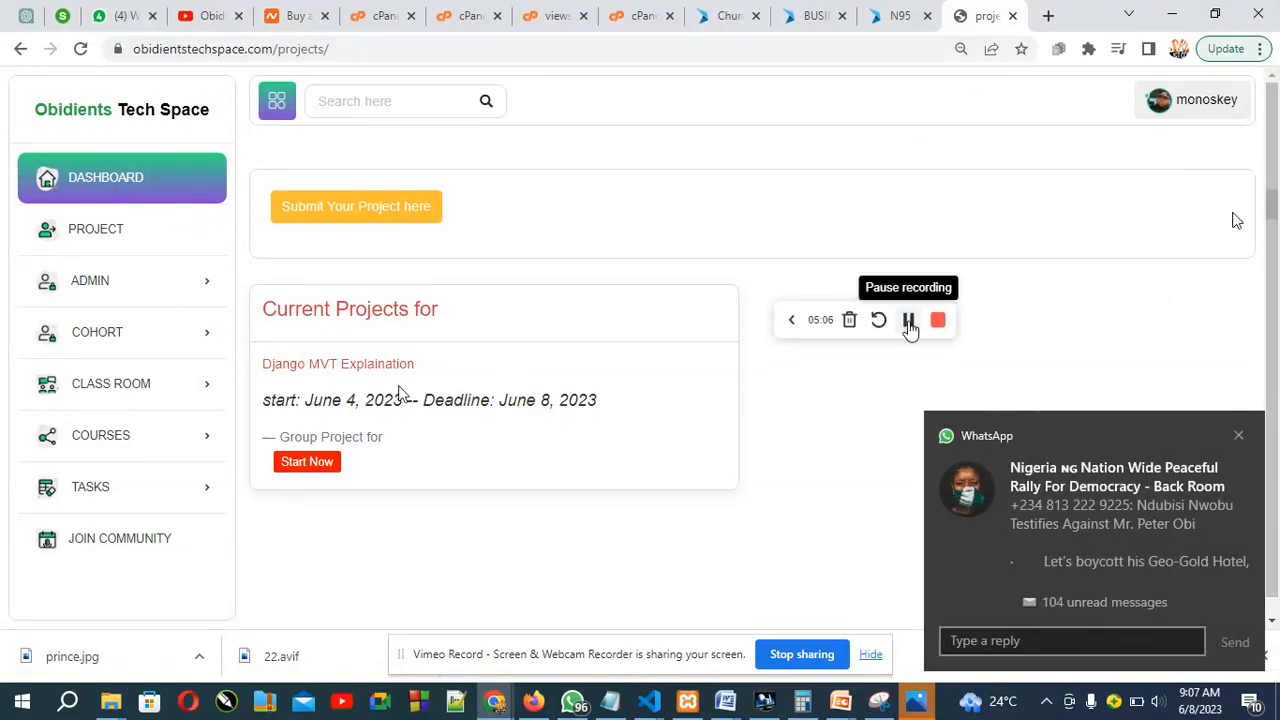
left_click(909, 321)
left_click(907, 322)
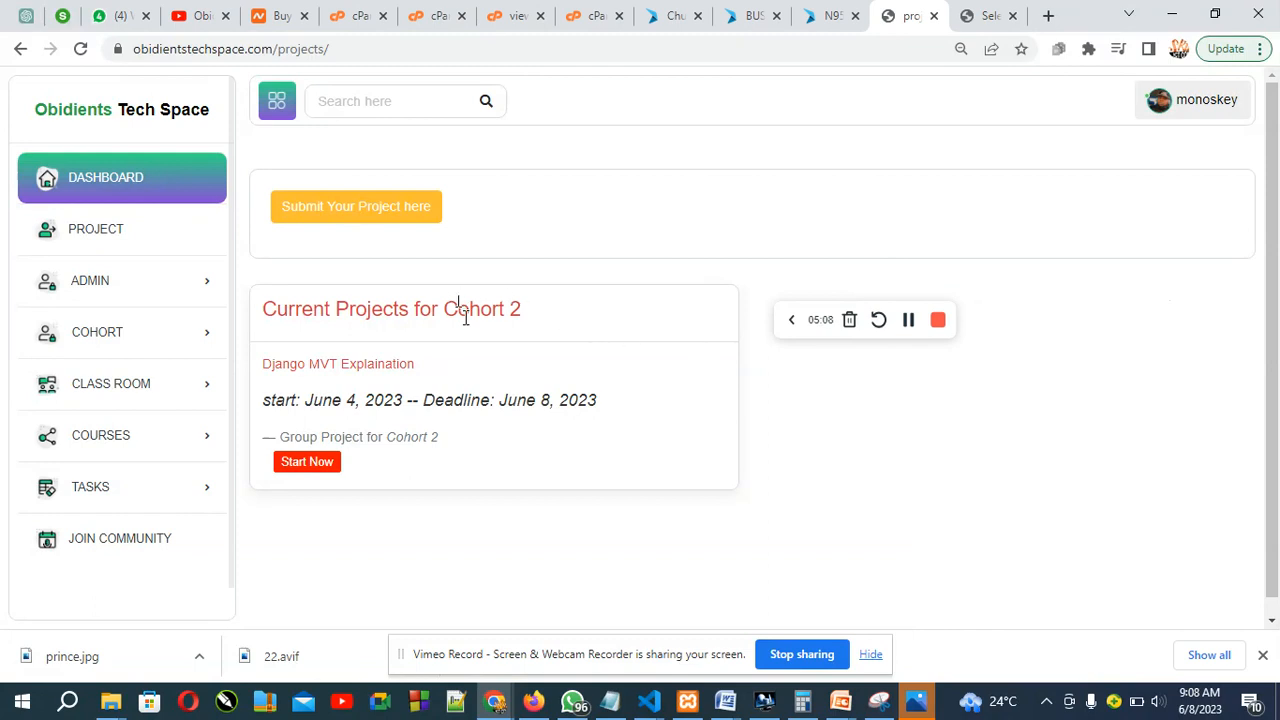
Step: Review the current project card for Cohort 2, highlighting the cohort name, project title, start date and deadline
left_click_drag(440, 314, 530, 325)
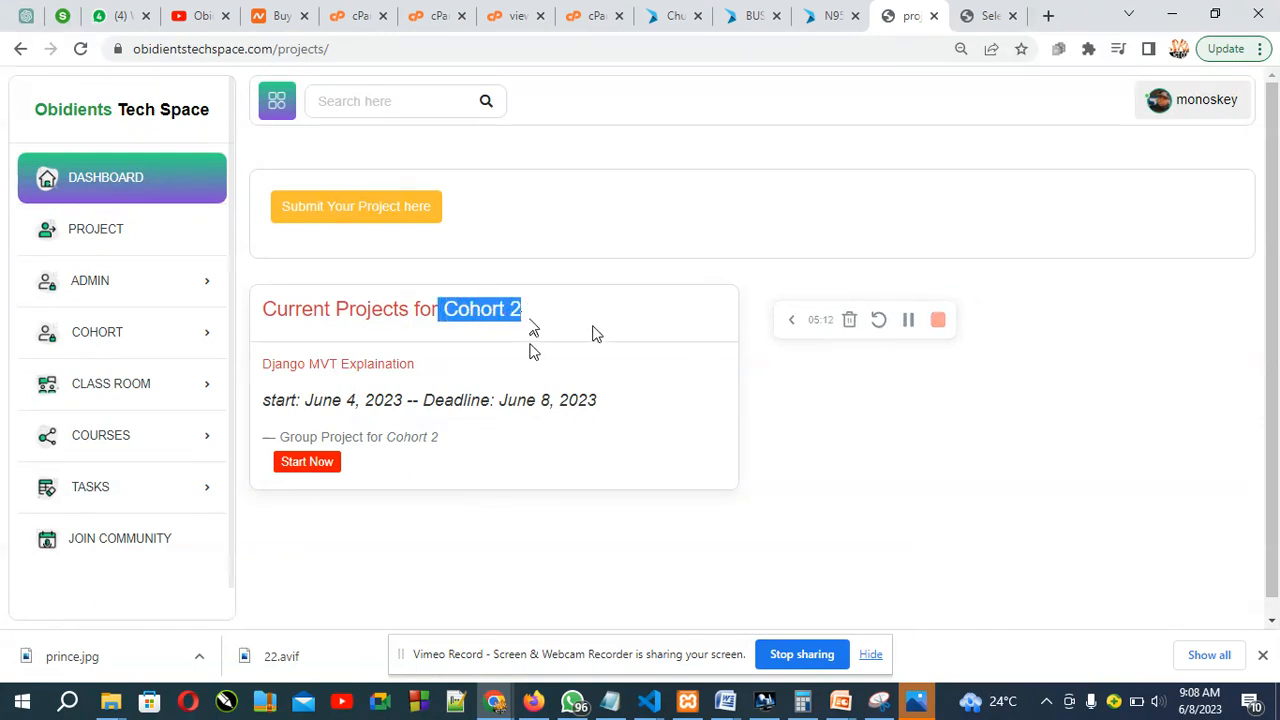
left_click(530, 324)
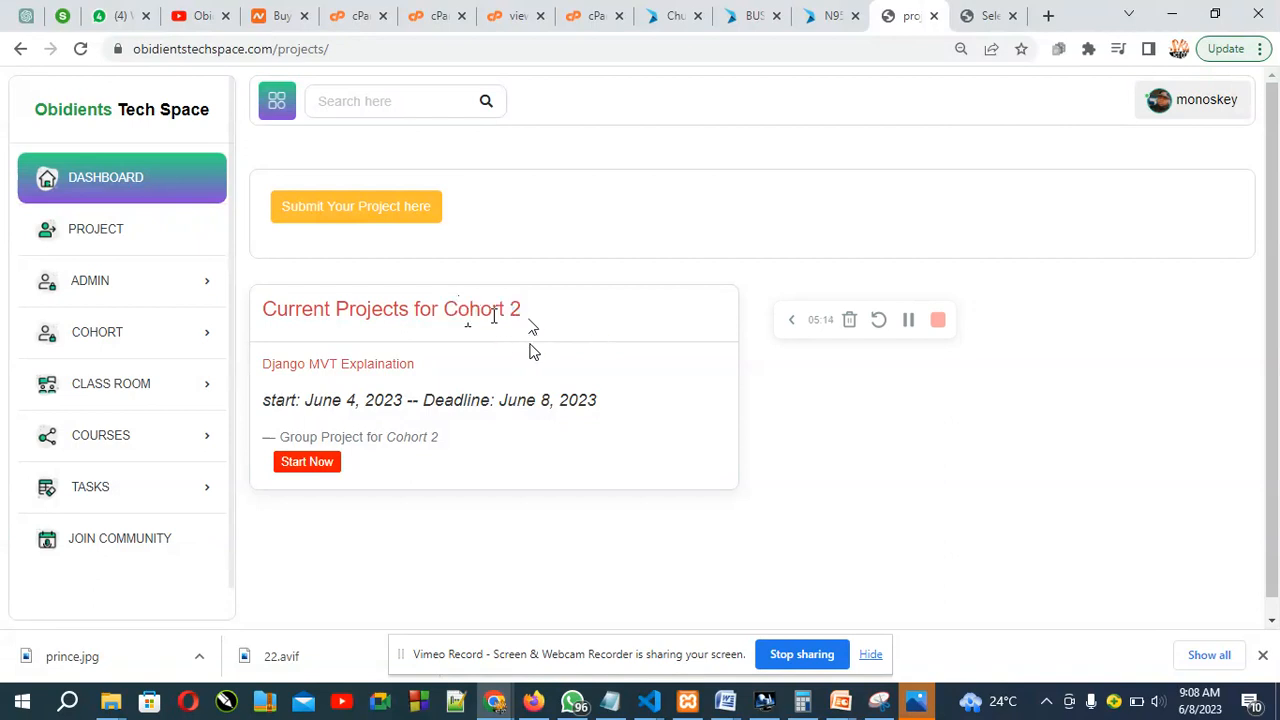
left_click_drag(530, 323, 386, 313)
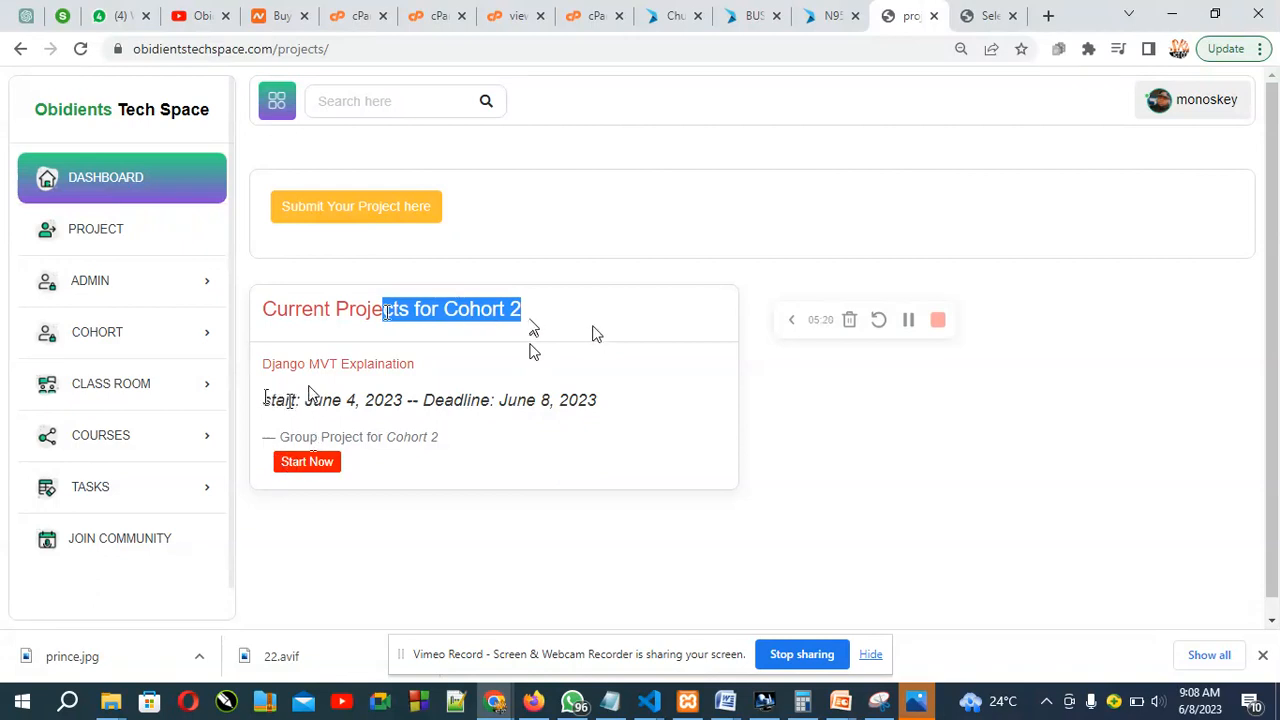
left_click_drag(263, 364, 416, 364)
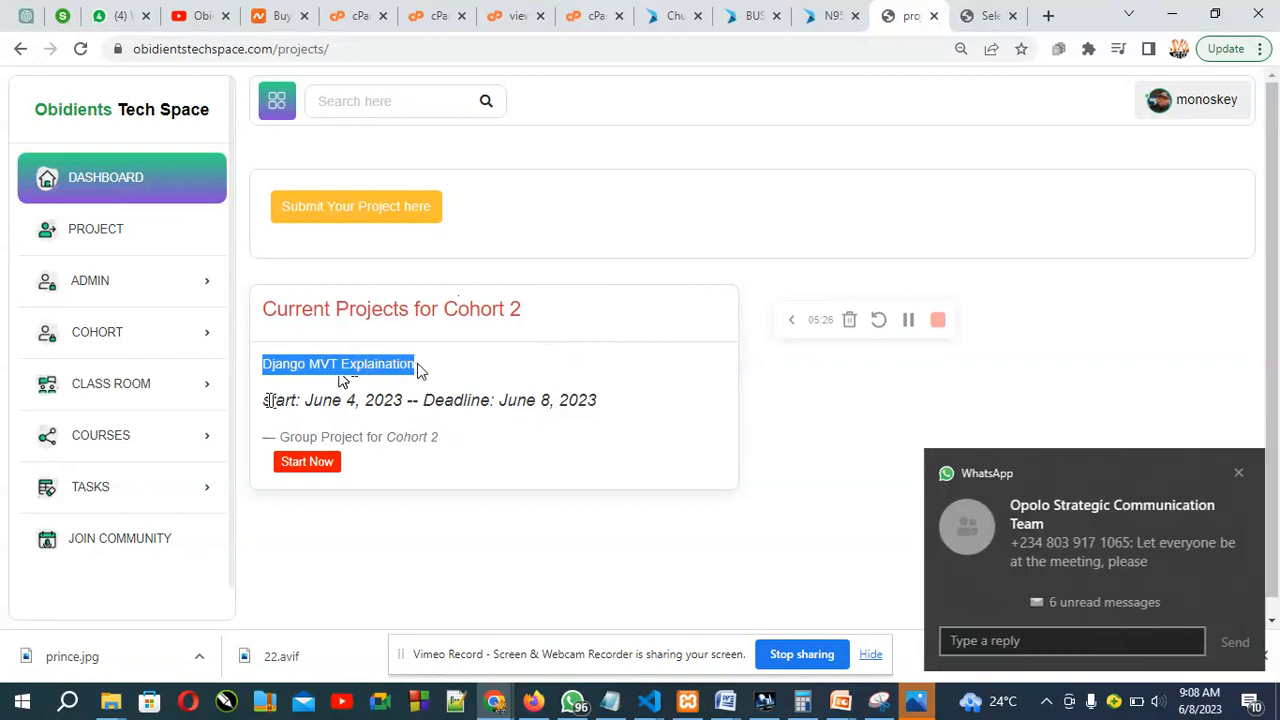
left_click(1238, 474)
left_click_drag(263, 402, 425, 400)
left_click_drag(516, 400, 580, 404)
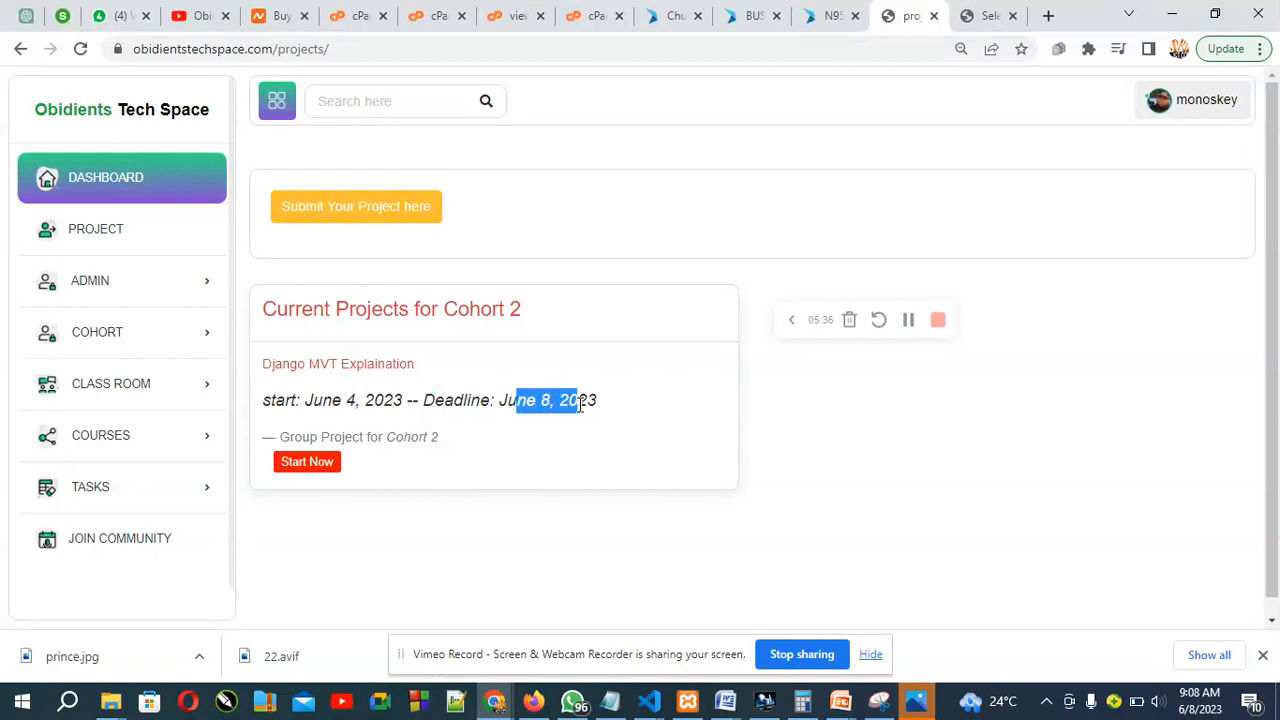
Step: Start the Django MVT Explaination project and read its page through to the Videos/Read Resource links
left_click(308, 464)
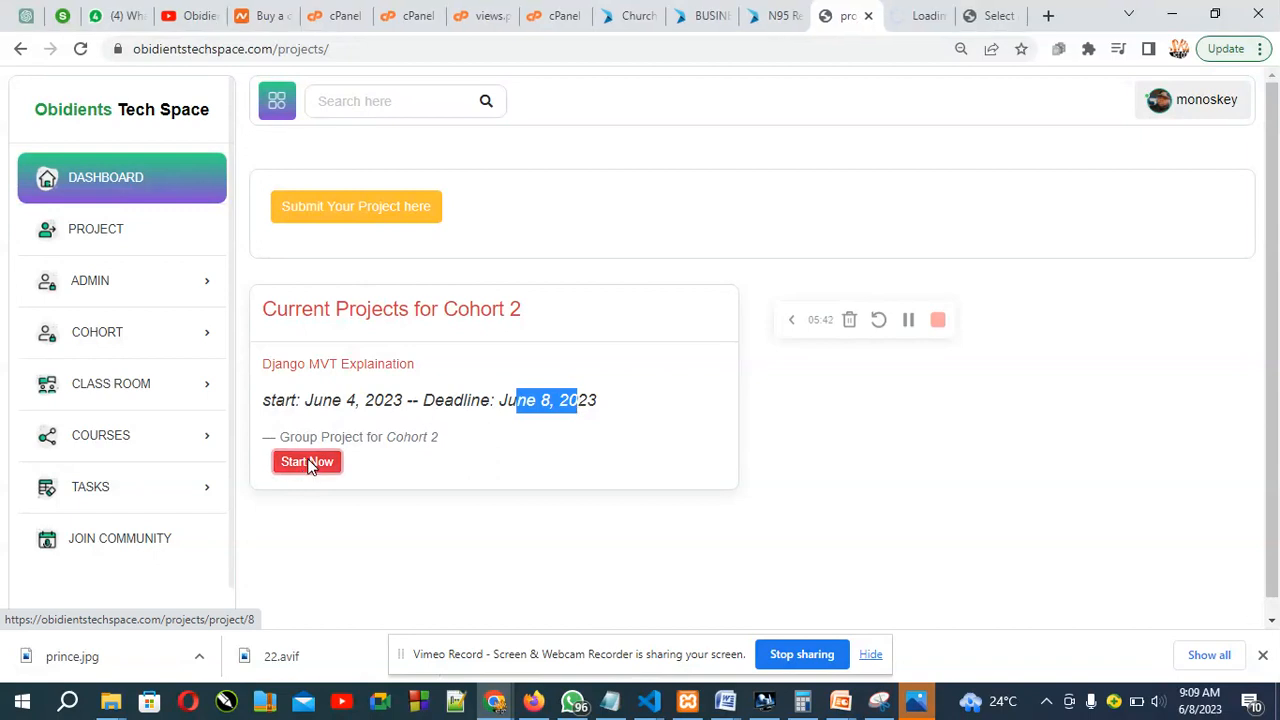
left_click(903, 12)
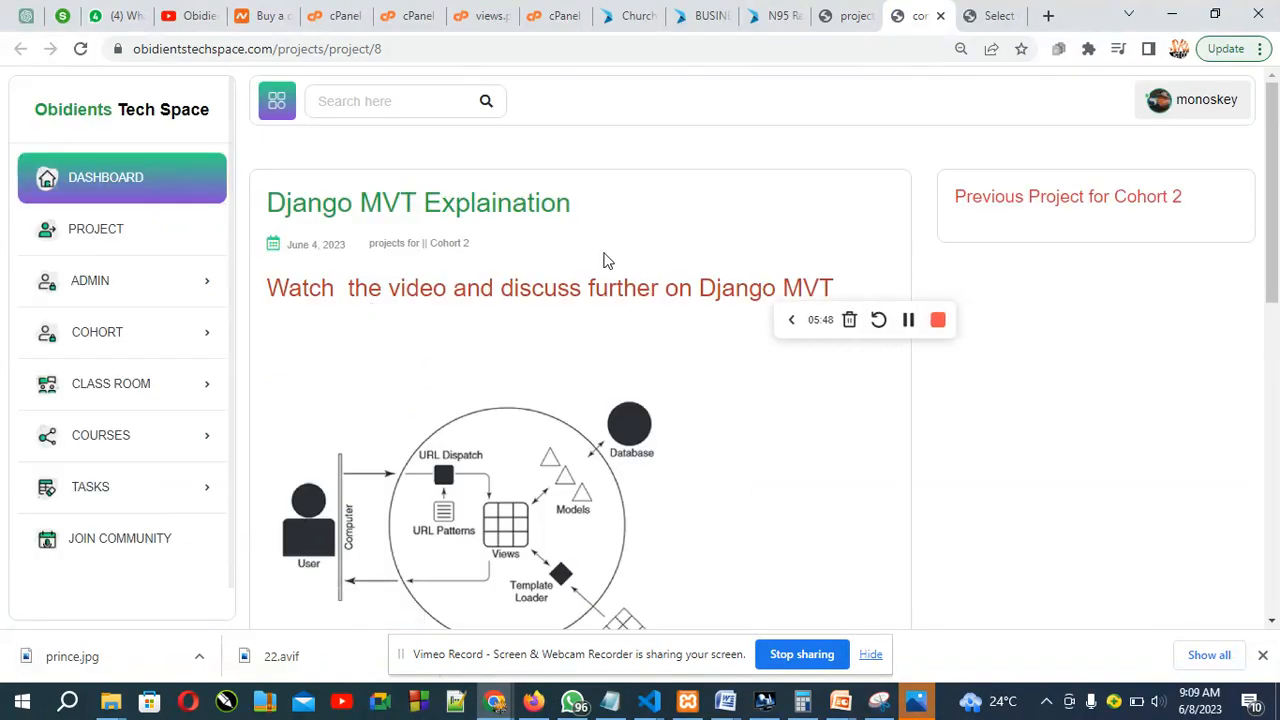
left_click_drag(1274, 218, 1277, 385)
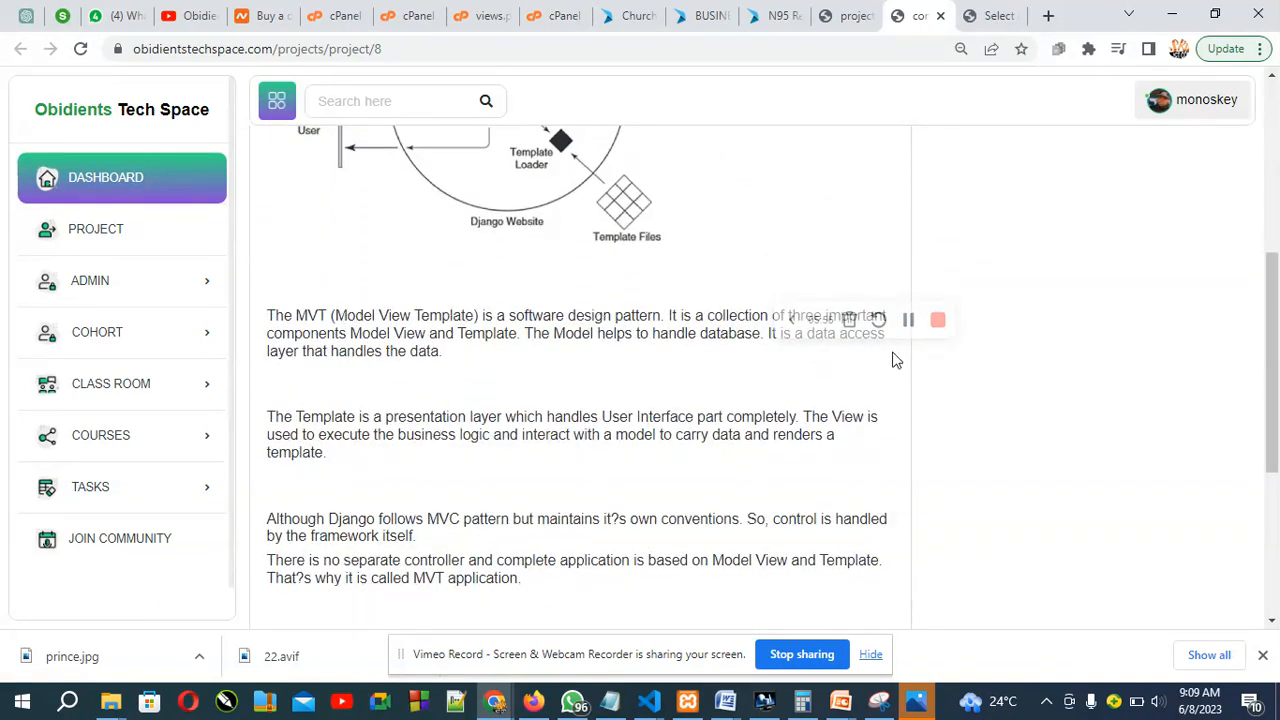
left_click_drag(1277, 372, 1277, 458)
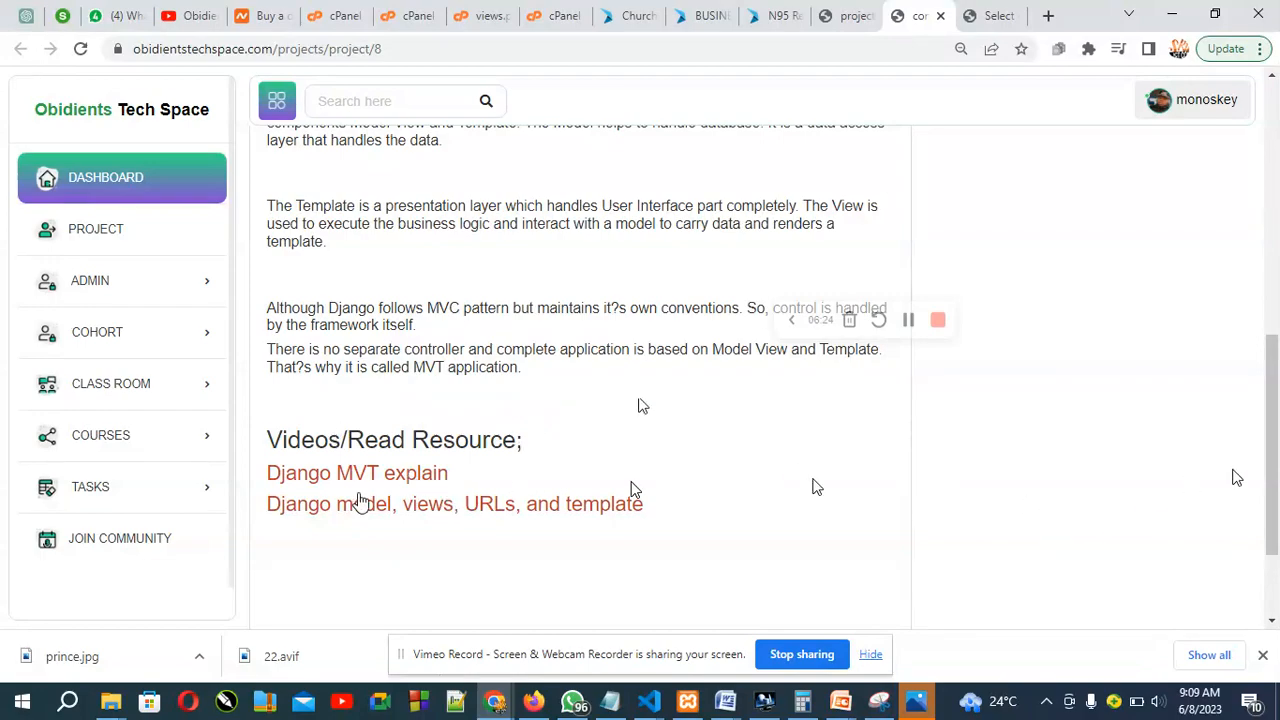
scroll(1247, 325, "up", 3)
scroll(1230, 290, "up", 4)
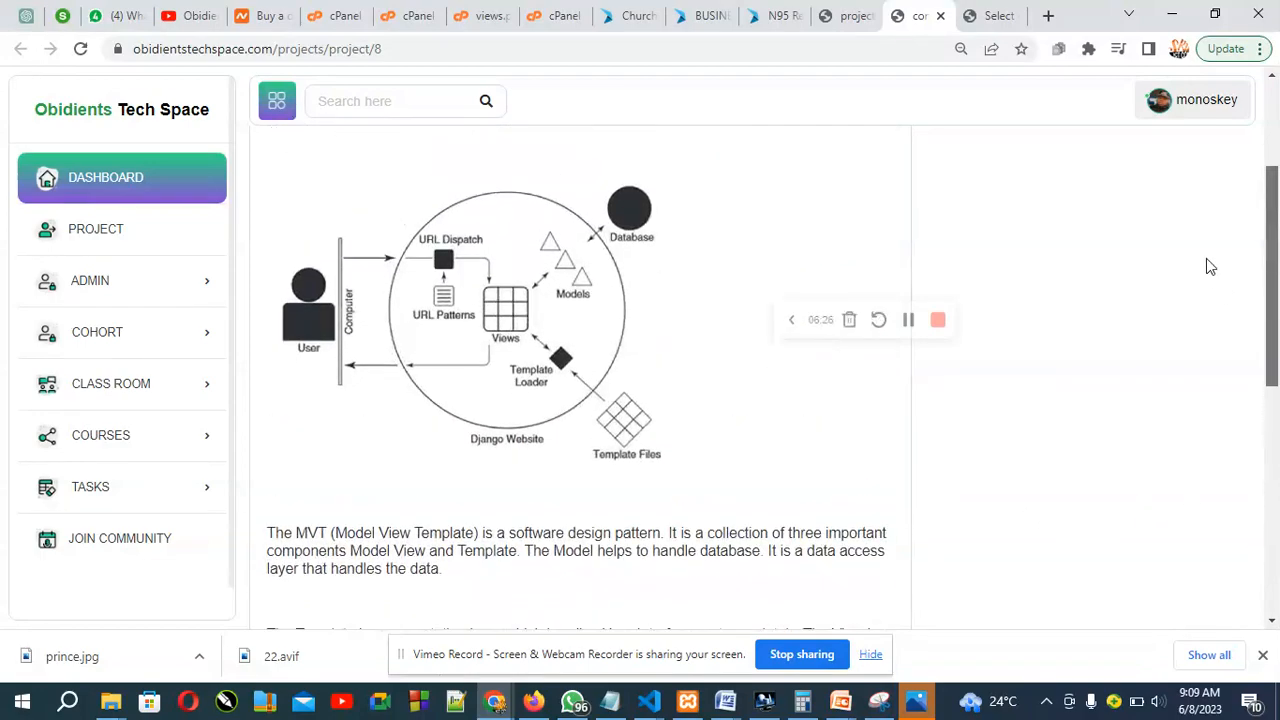
scroll(1210, 300, "down", 3)
scroll(1221, 350, "down", 4)
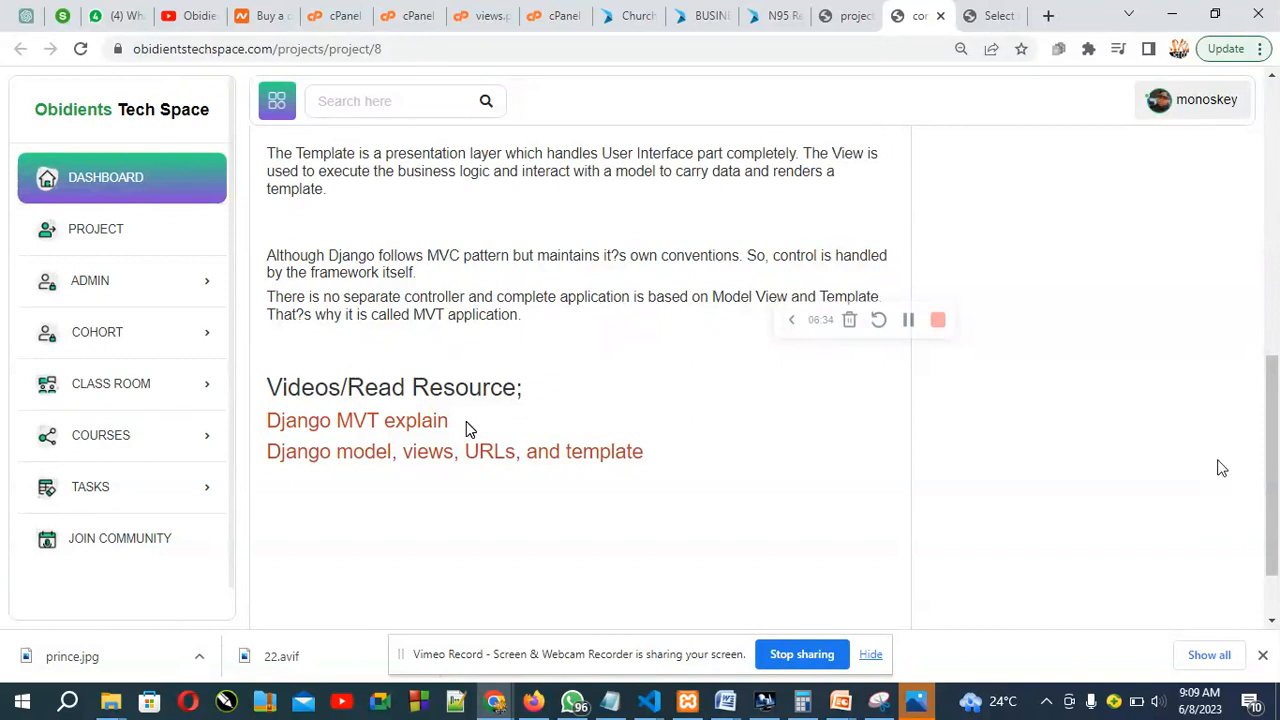
Step: Return to the dashboard and open the assigned Cohort 2 room, selecting the first member's card
left_click(95, 190)
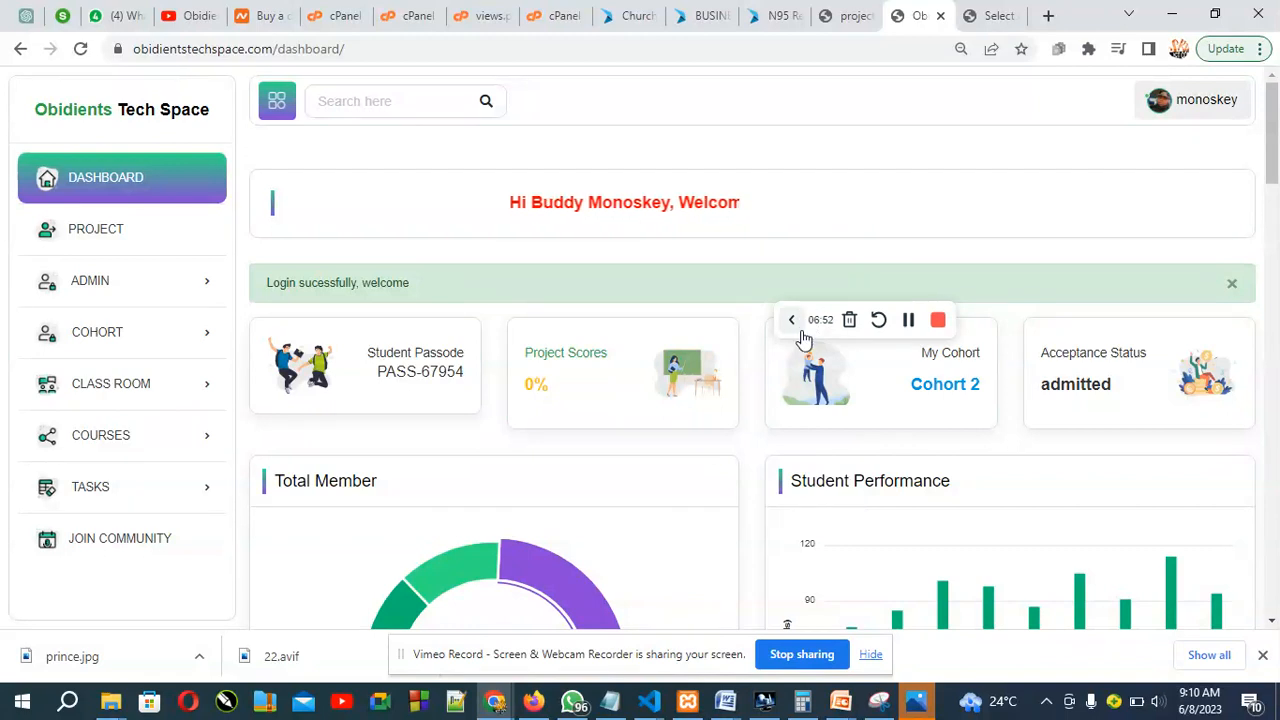
left_click(940, 395)
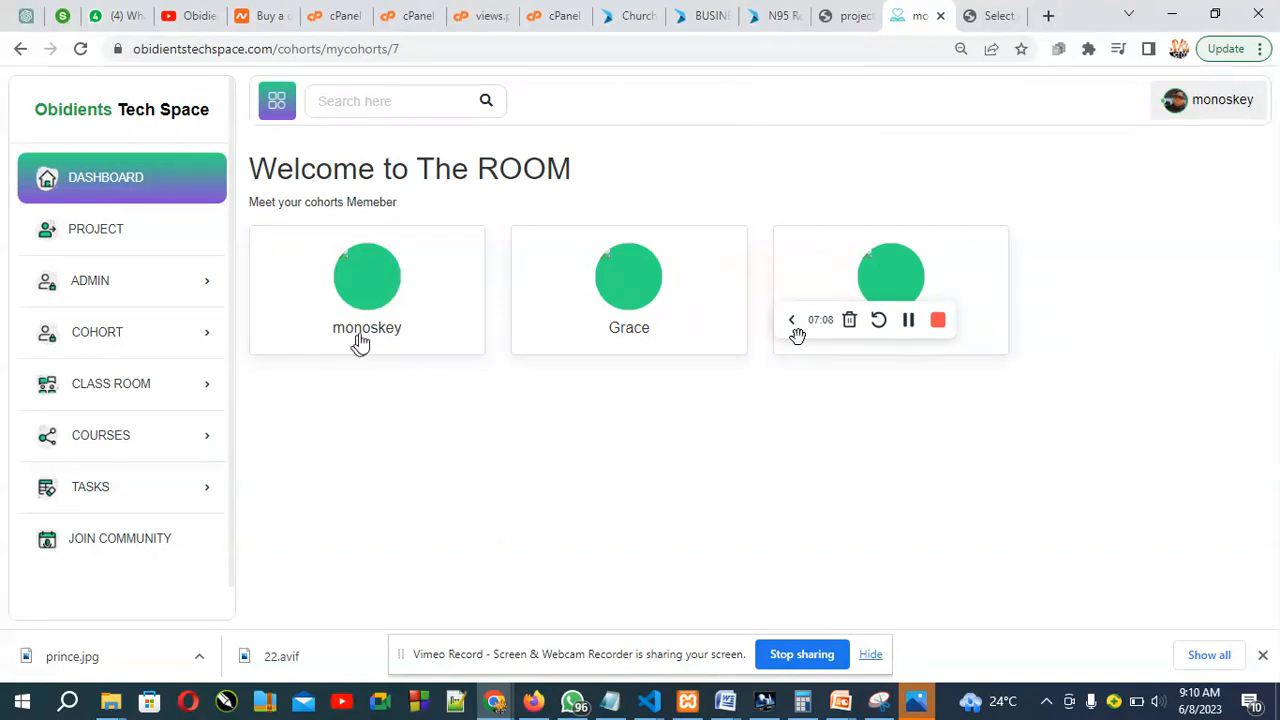
left_click_drag(818, 333, 1153, 136)
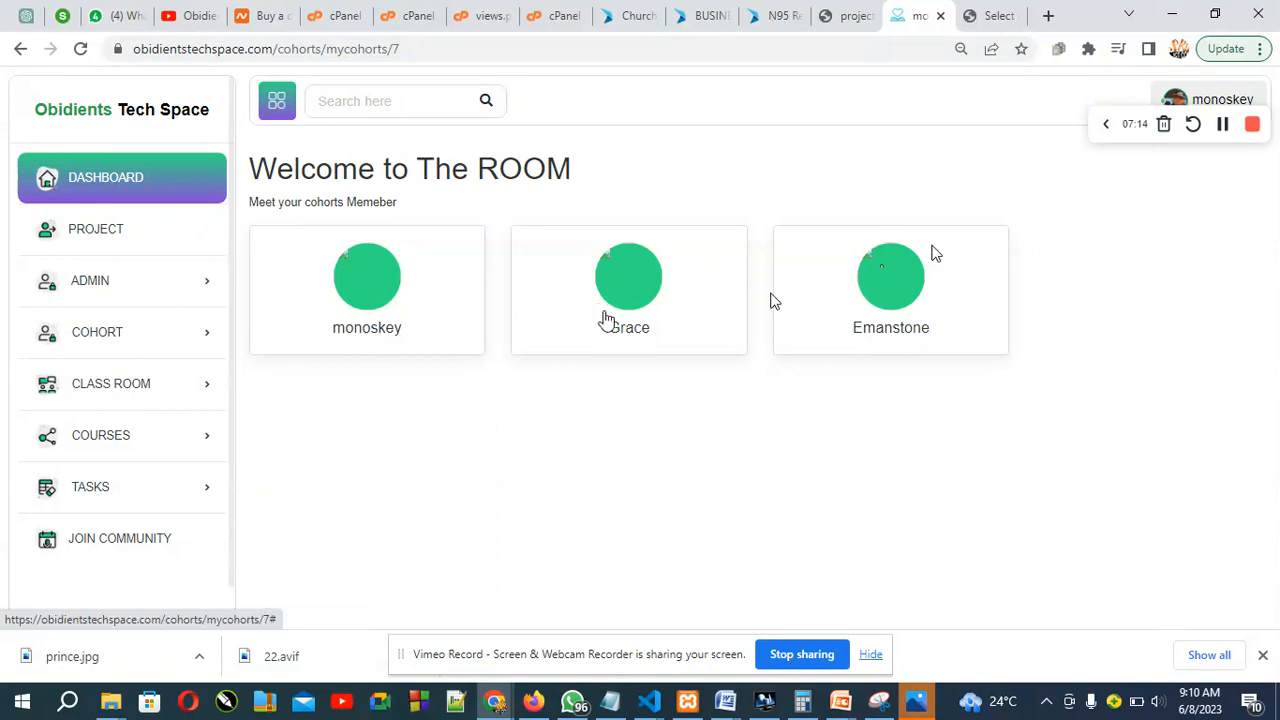
left_click(368, 333)
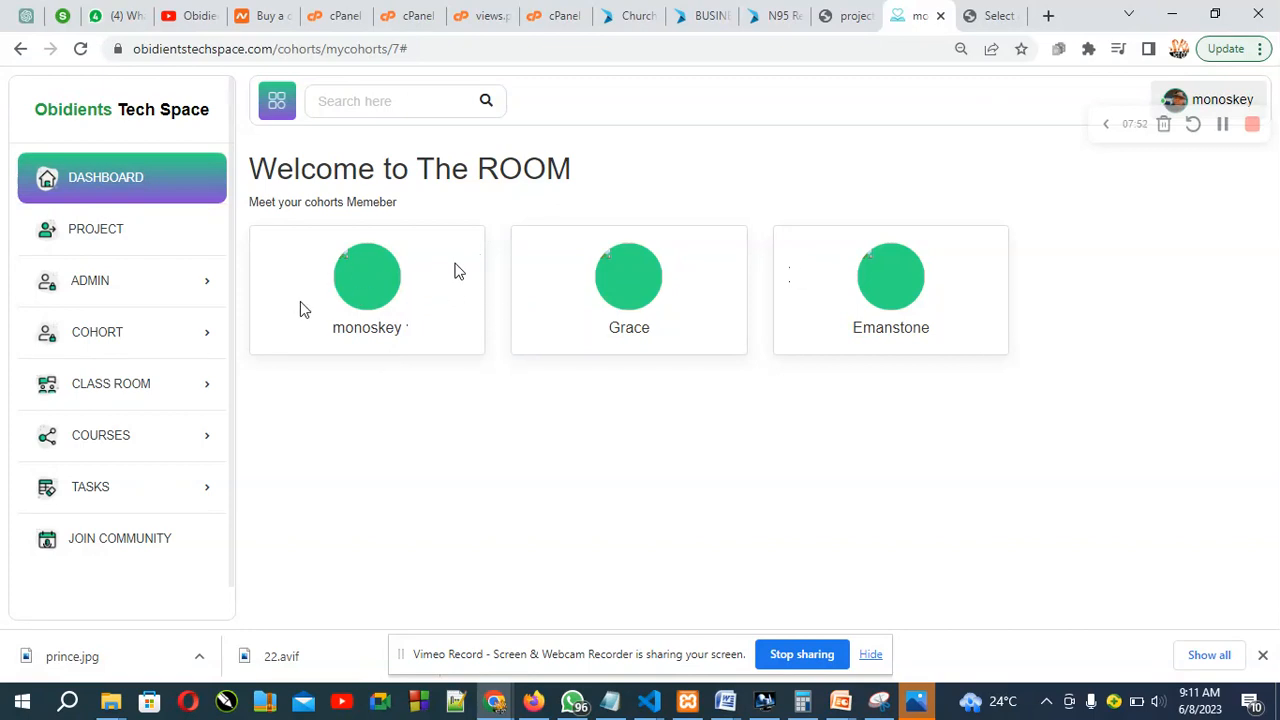
Step: Open the cohort community page listing all cohorts and enter the room of cohort 7
left_click(163, 334)
left_click(152, 340)
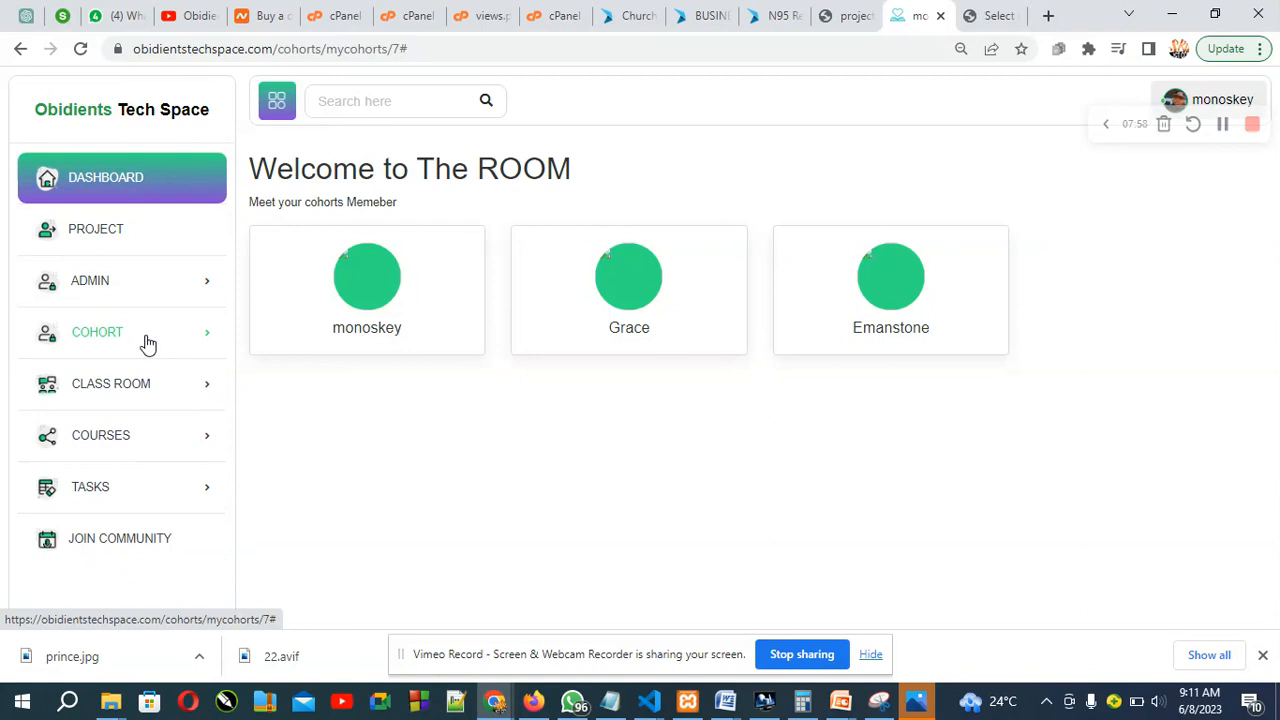
left_click(143, 342)
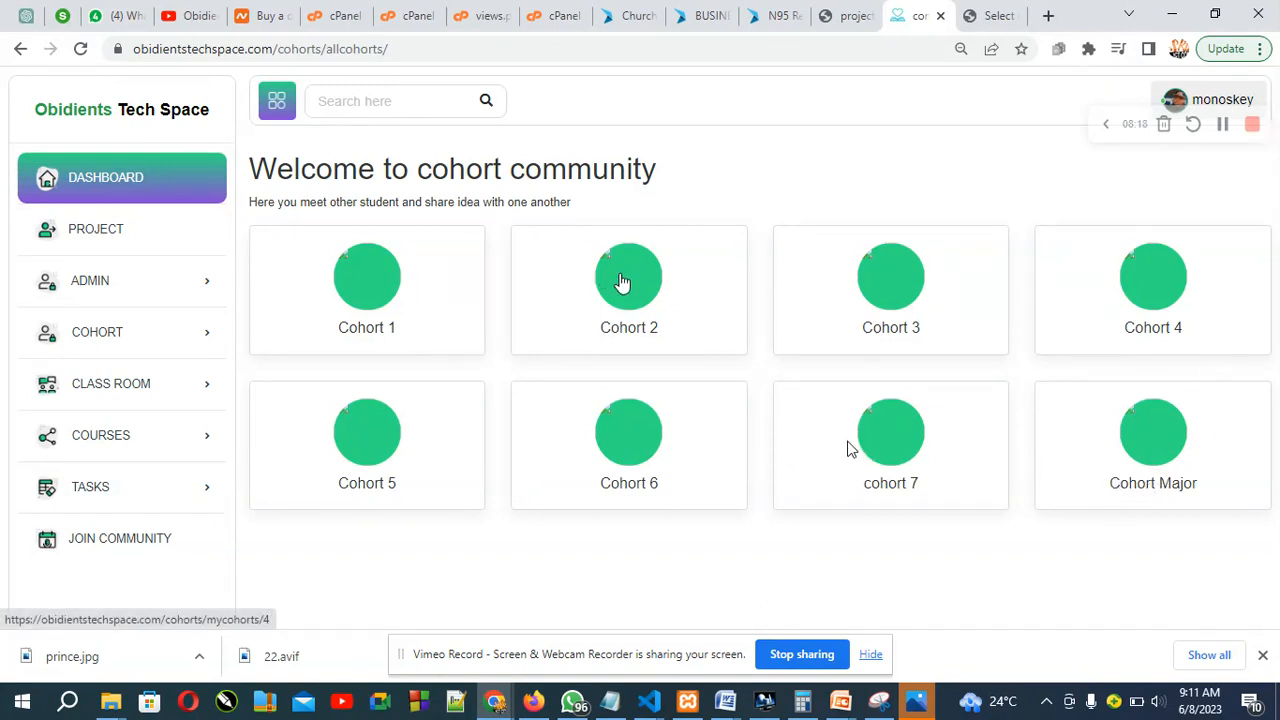
left_click(893, 485)
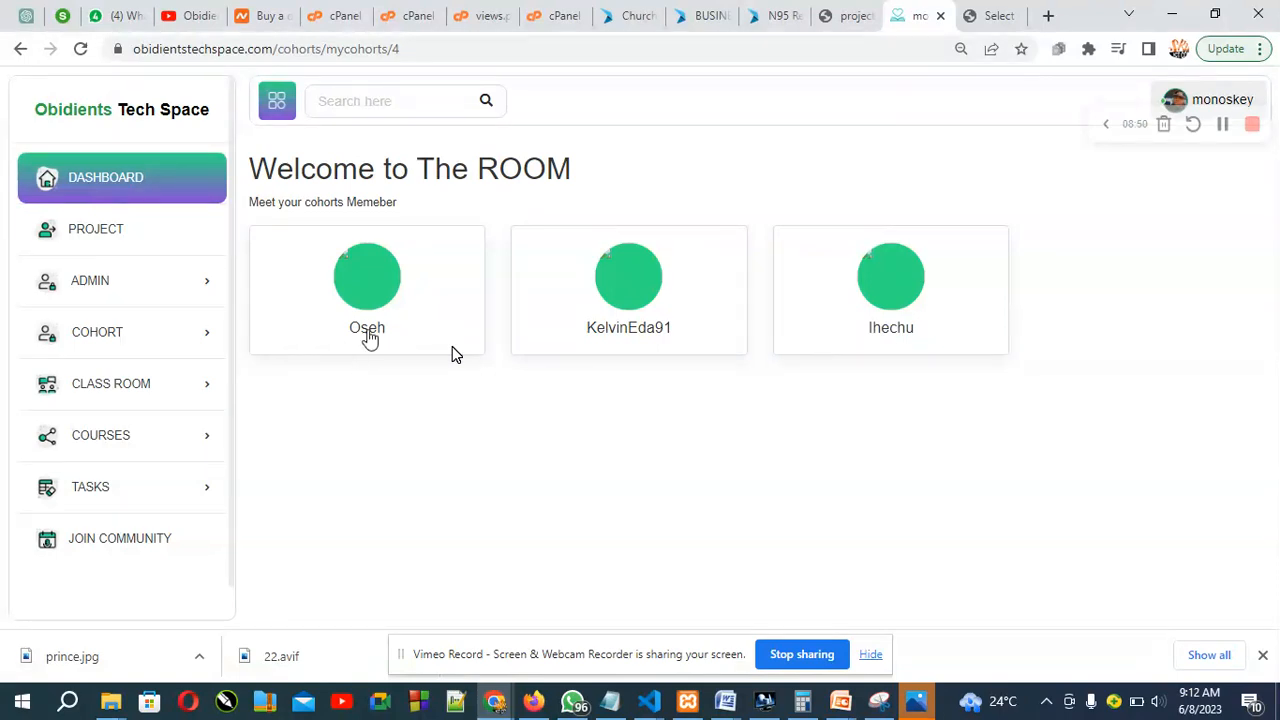
Step: Open the classroom's live sessions page and review the Full-Stack Engineering class card down to its join option
left_click(165, 388)
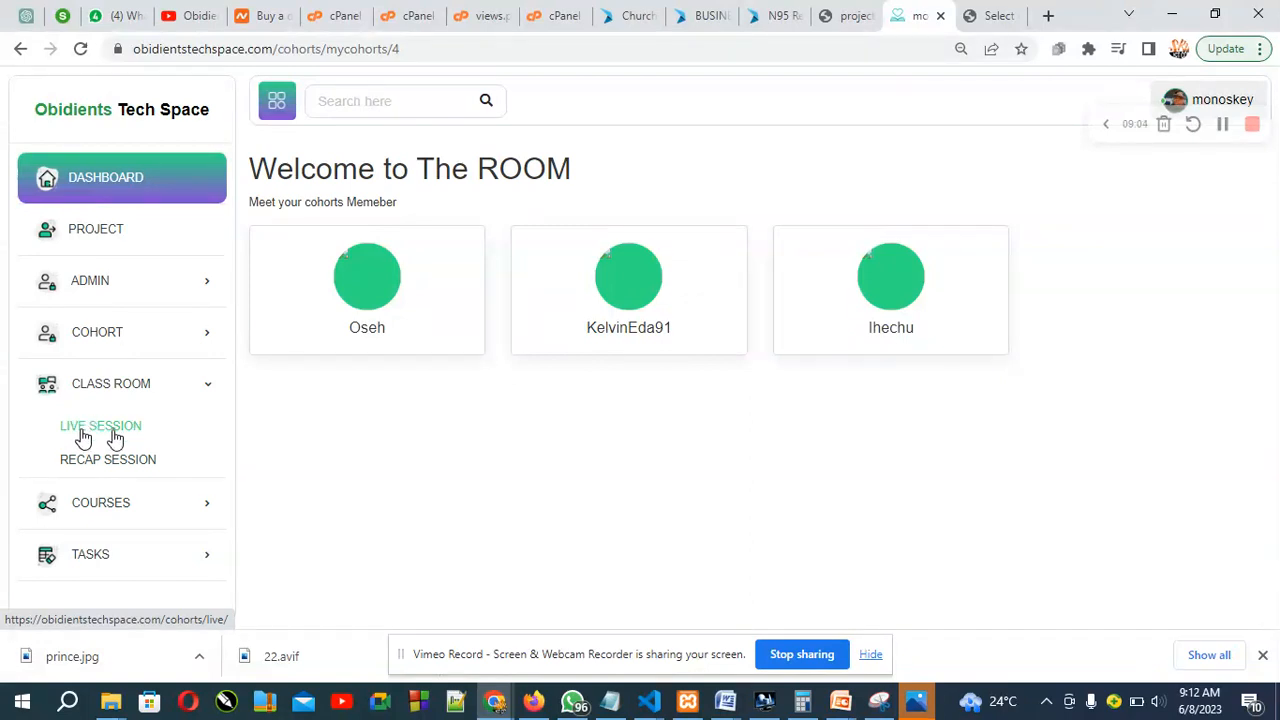
left_click(84, 432)
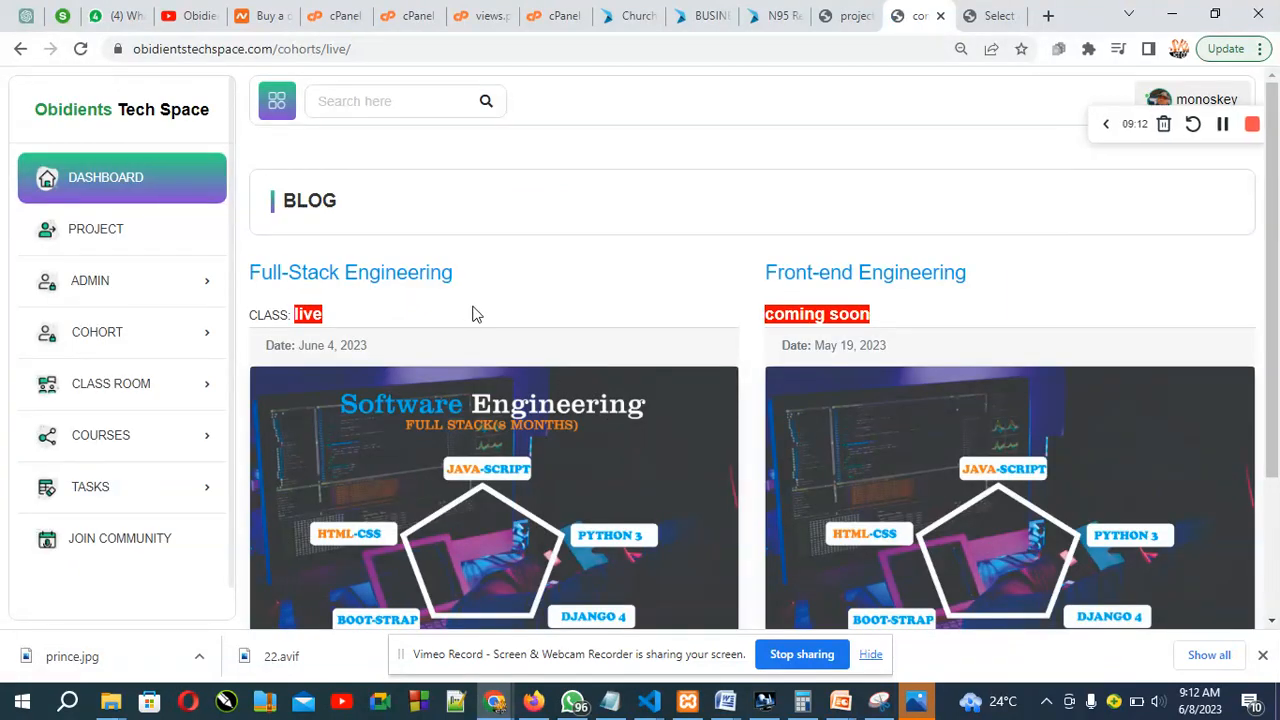
left_click_drag(1275, 220, 1275, 322)
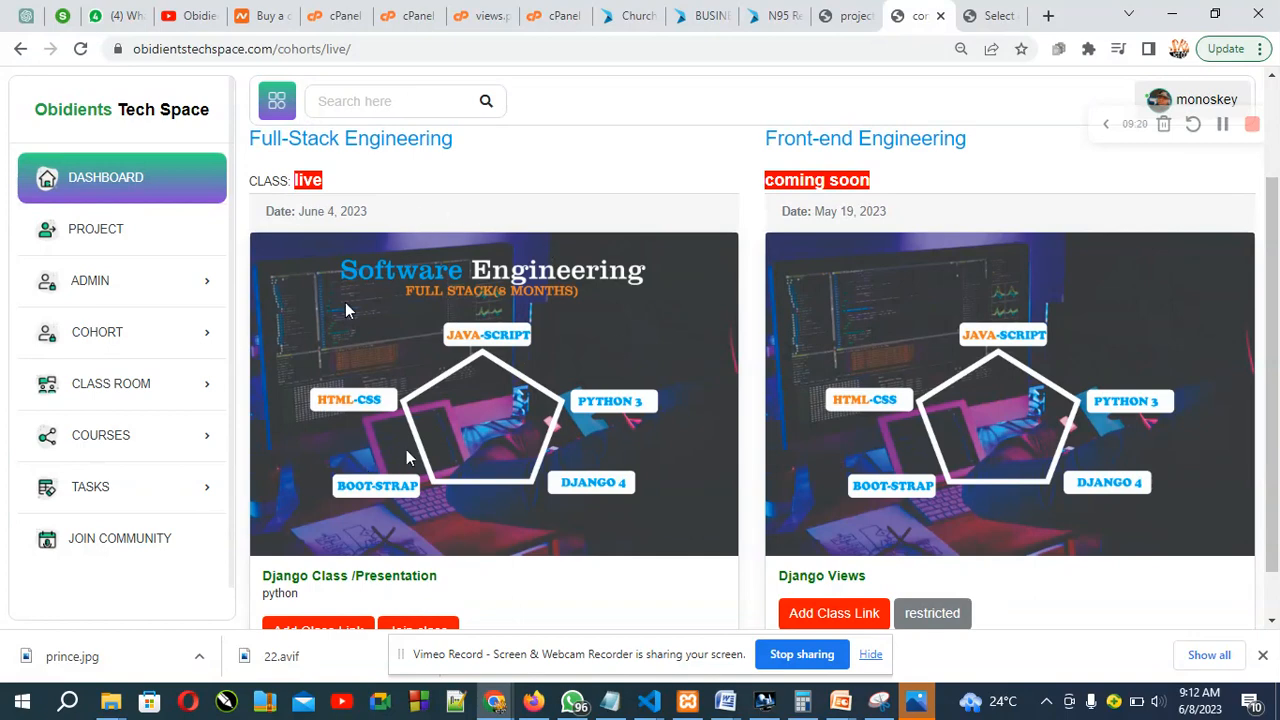
left_click_drag(1275, 247, 1276, 287)
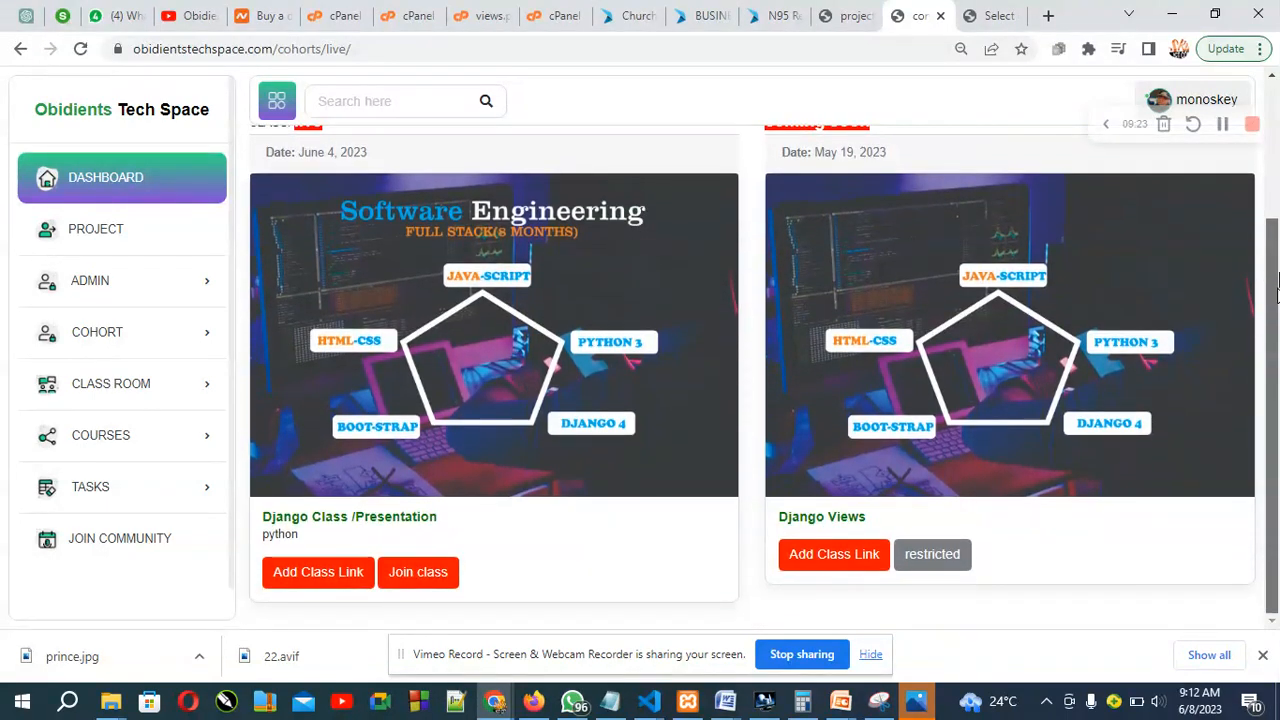
left_click(418, 578)
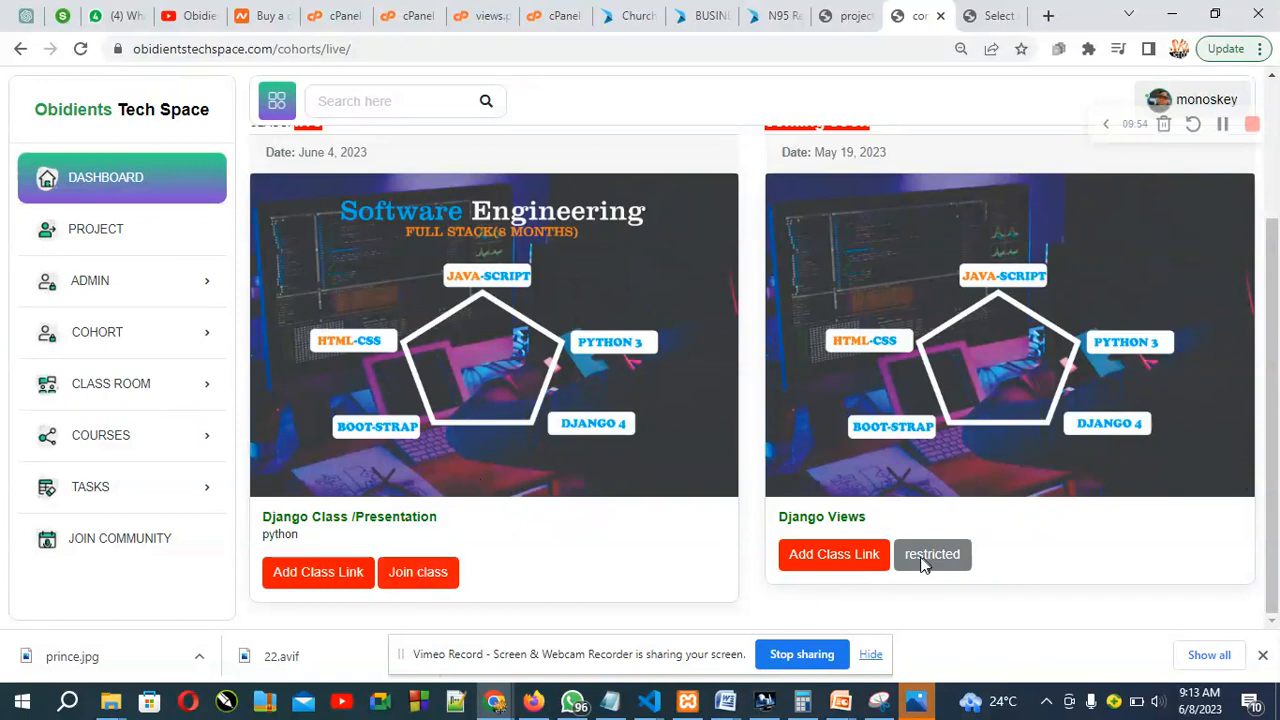
Step: Compare the Front-end Engineering and Full-Stack Engineering live session cards, highlighting the Front-end Engineering heading and checking each card's status and access options
left_click_drag(1274, 418, 1265, 346)
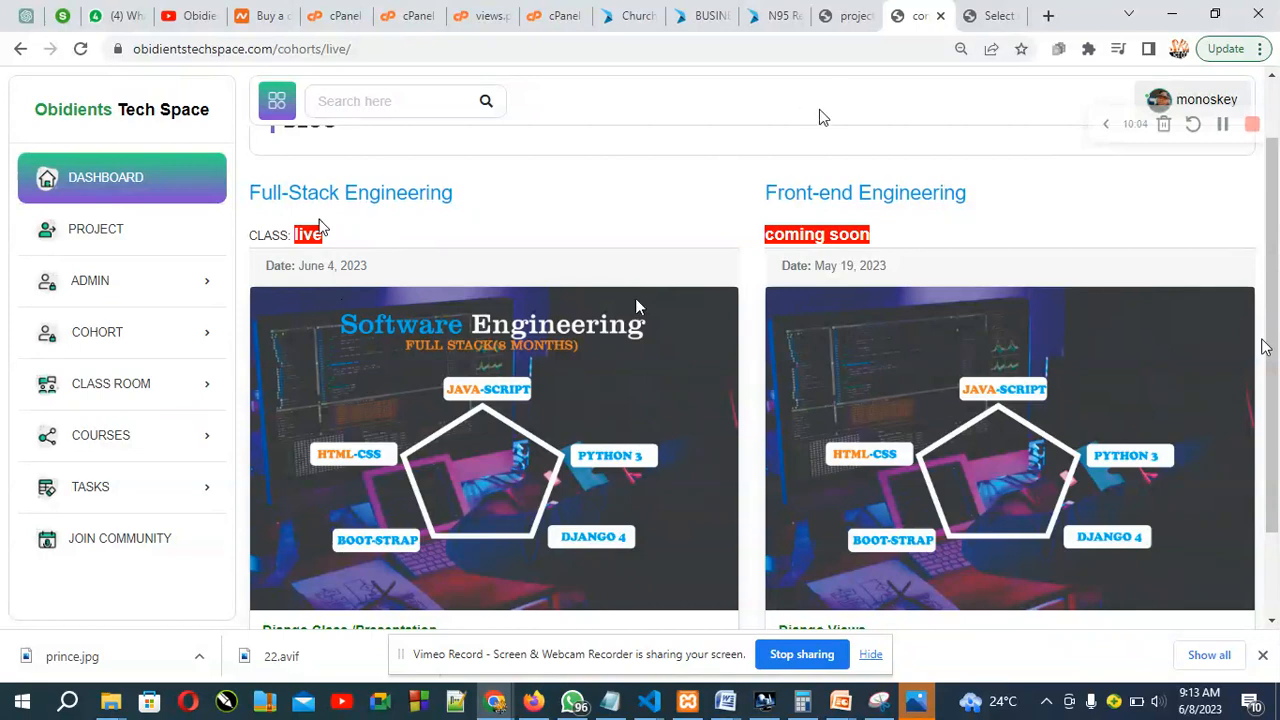
left_click_drag(760, 186, 966, 200)
scroll(637, 305, "down", 1)
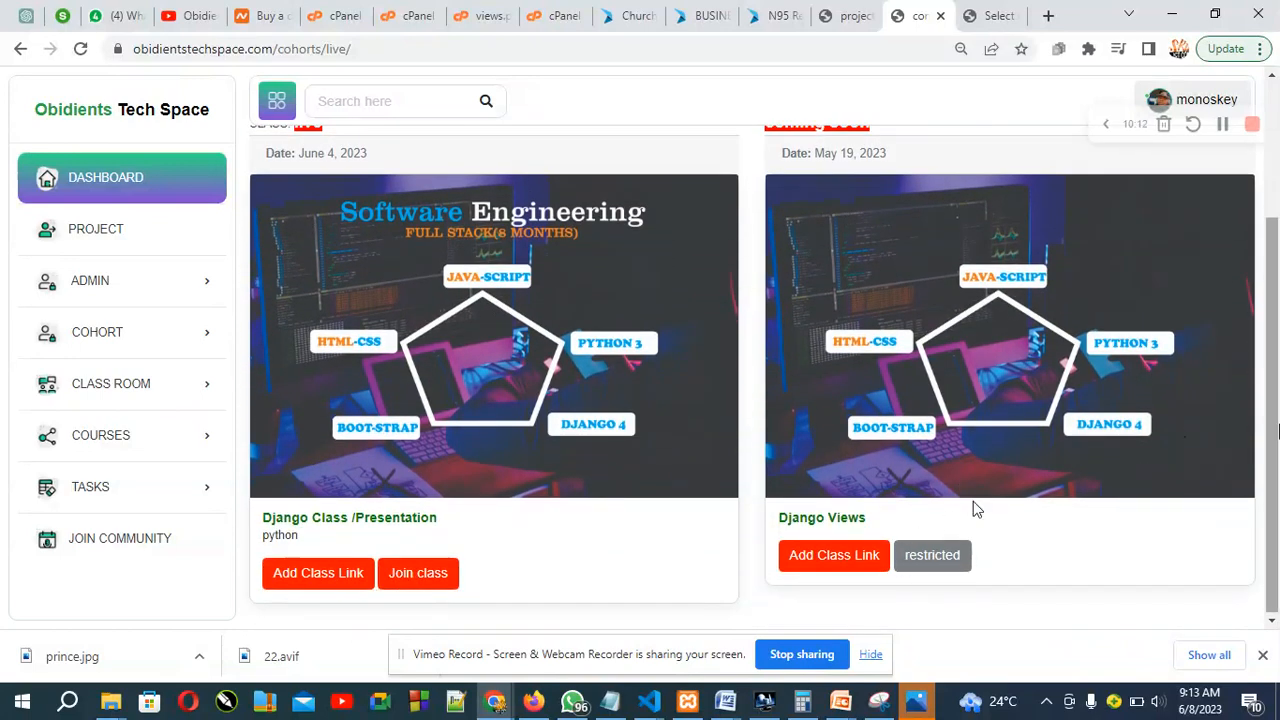
scroll(1275, 400, "up", 2)
left_click_drag(1275, 400, 1276, 342)
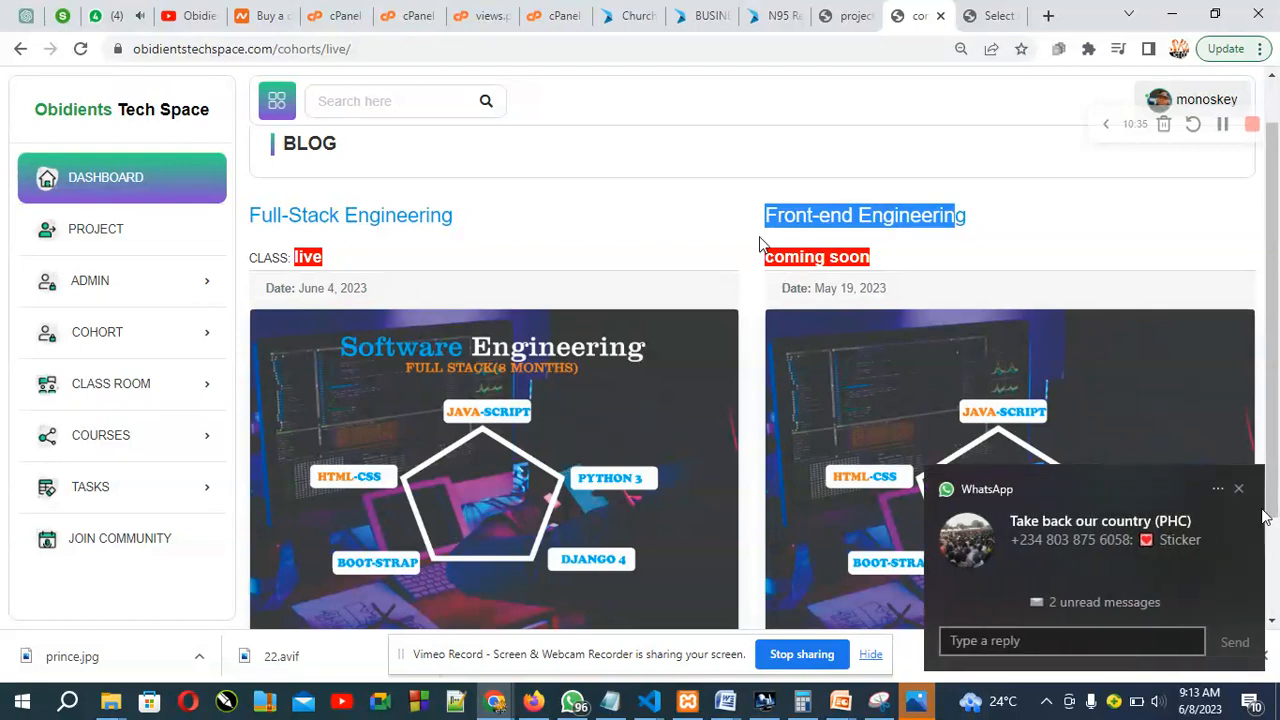
left_click(1248, 492)
scroll(1270, 505, "down", 2)
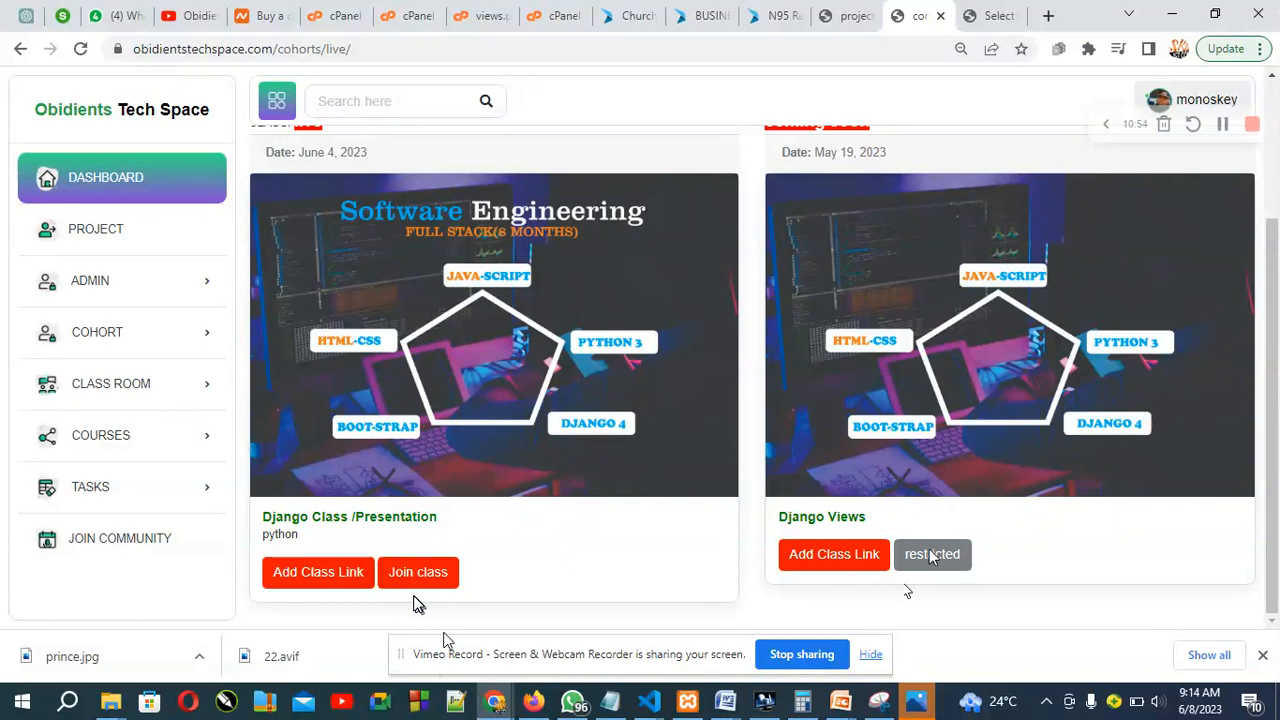
scroll(1275, 197, "up", 1)
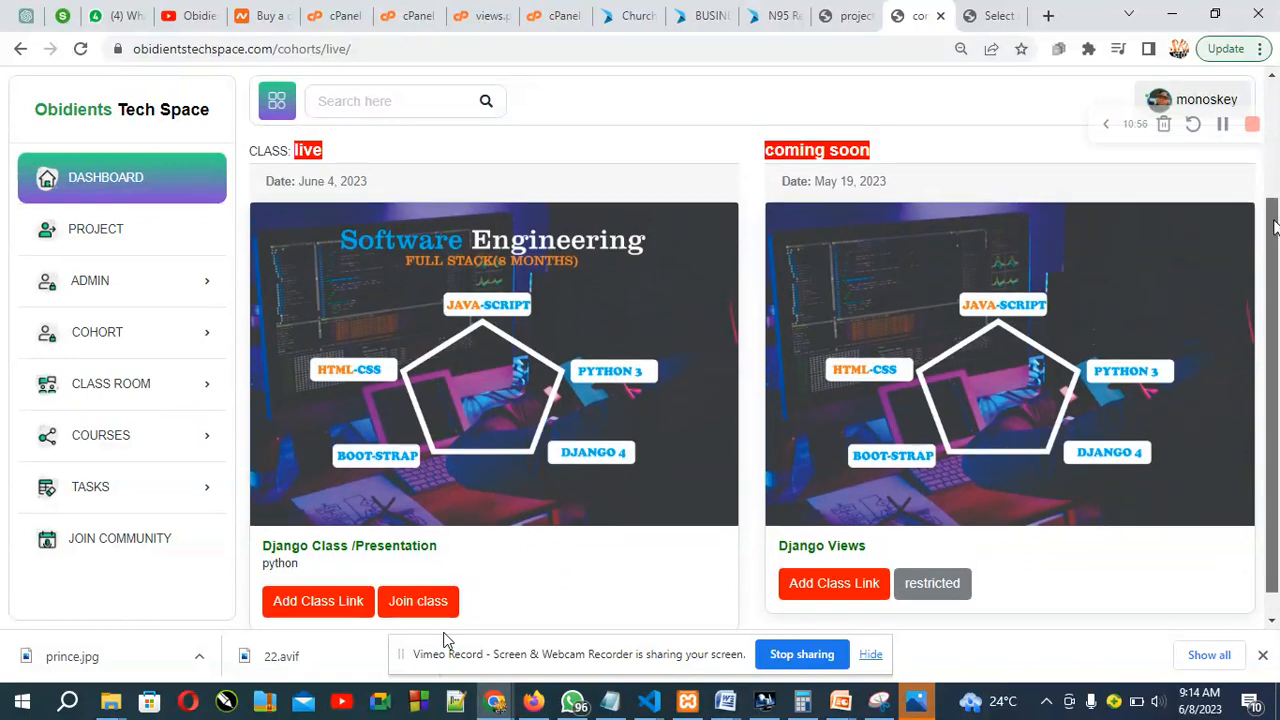
left_click_drag(1275, 197, 1277, 262)
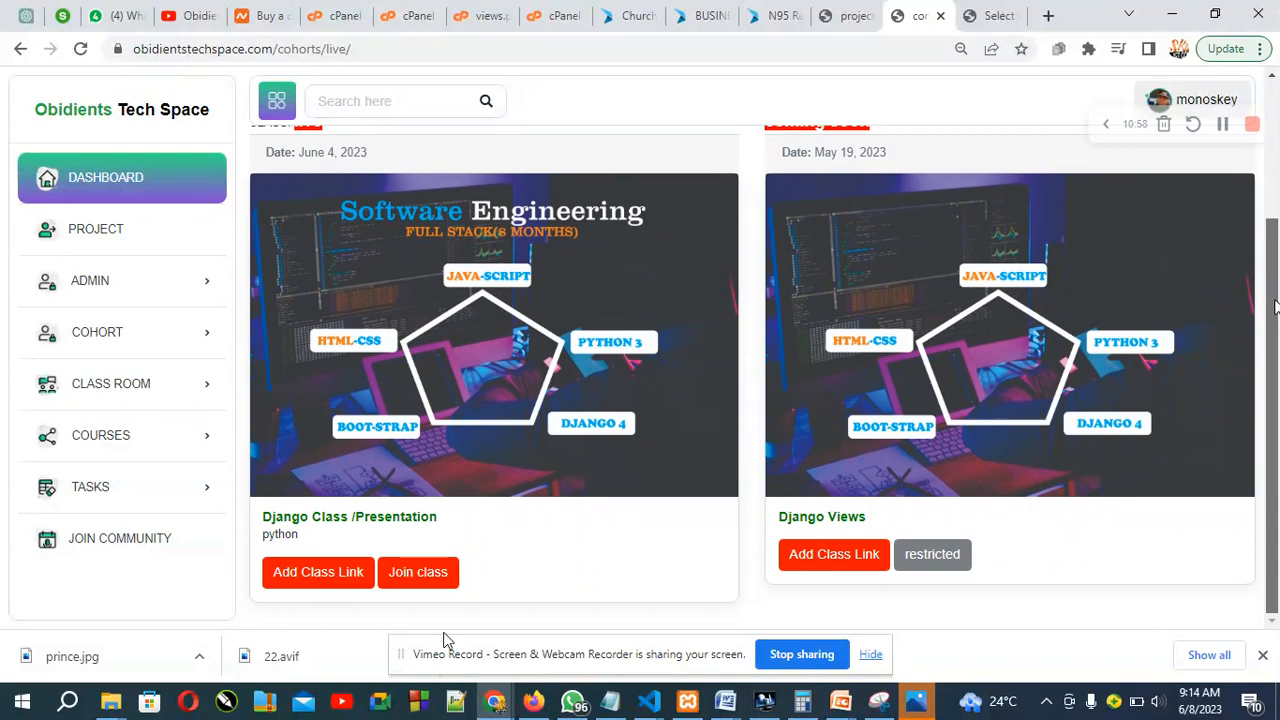
left_click_drag(1275, 307, 1275, 176)
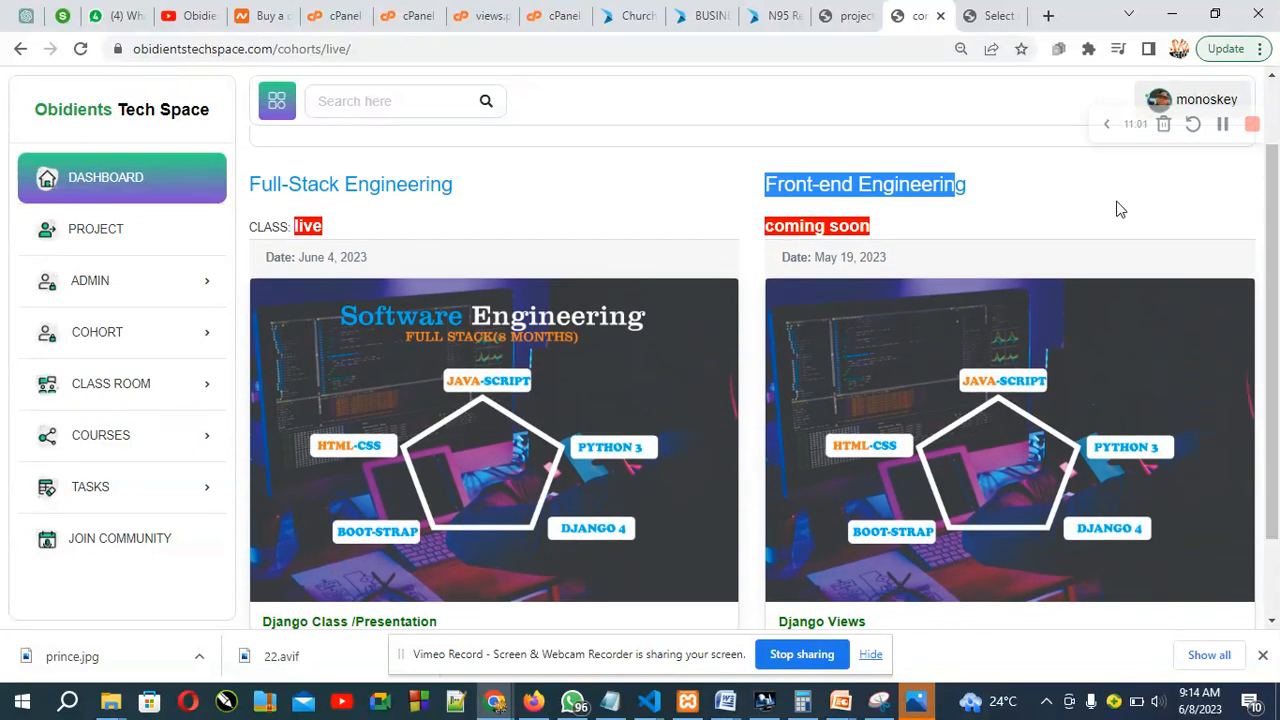
Step: Open the classroom's recap sessions page and review the Full Stack Engineering recordings with their dates, topics and video links
left_click(109, 393)
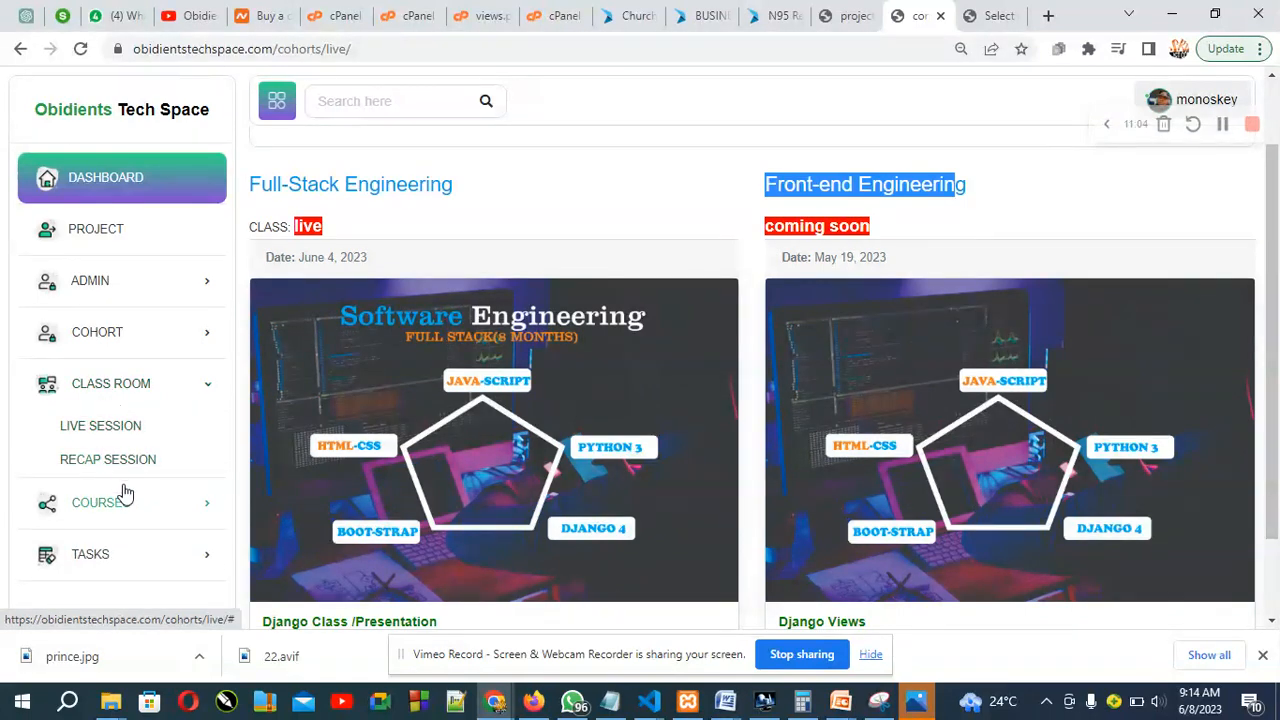
left_click(143, 468)
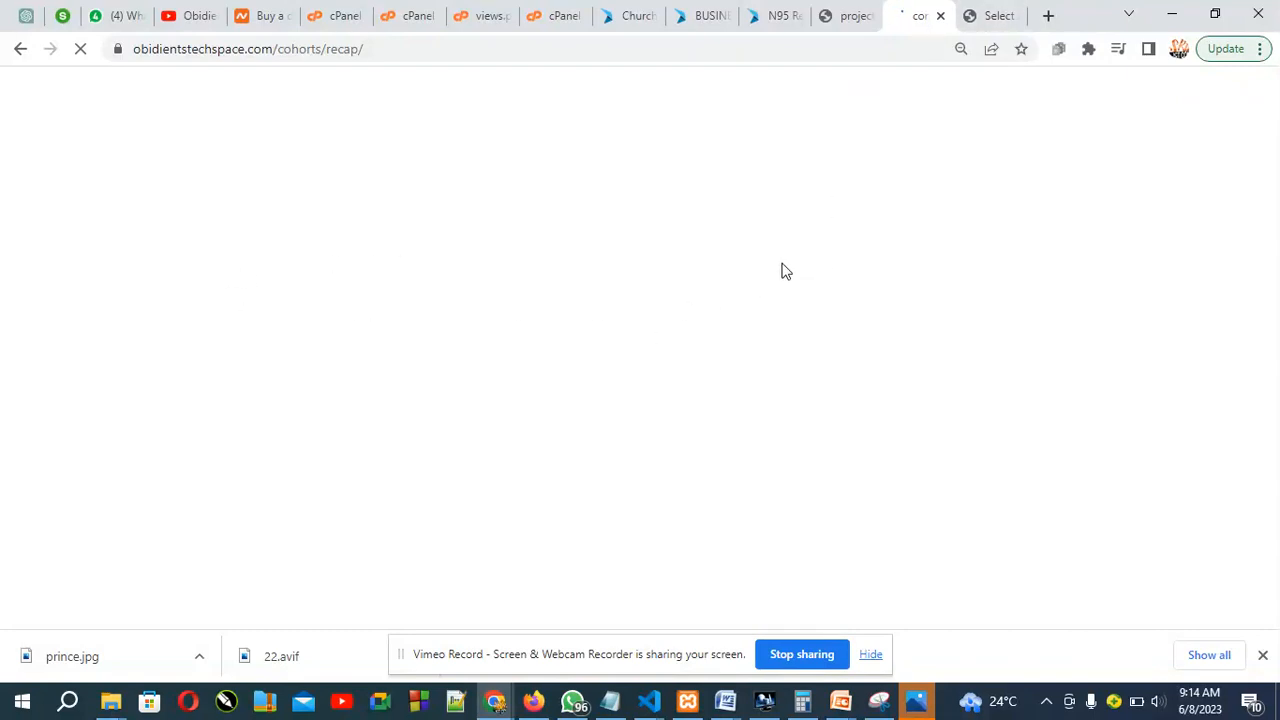
left_click(988, 14)
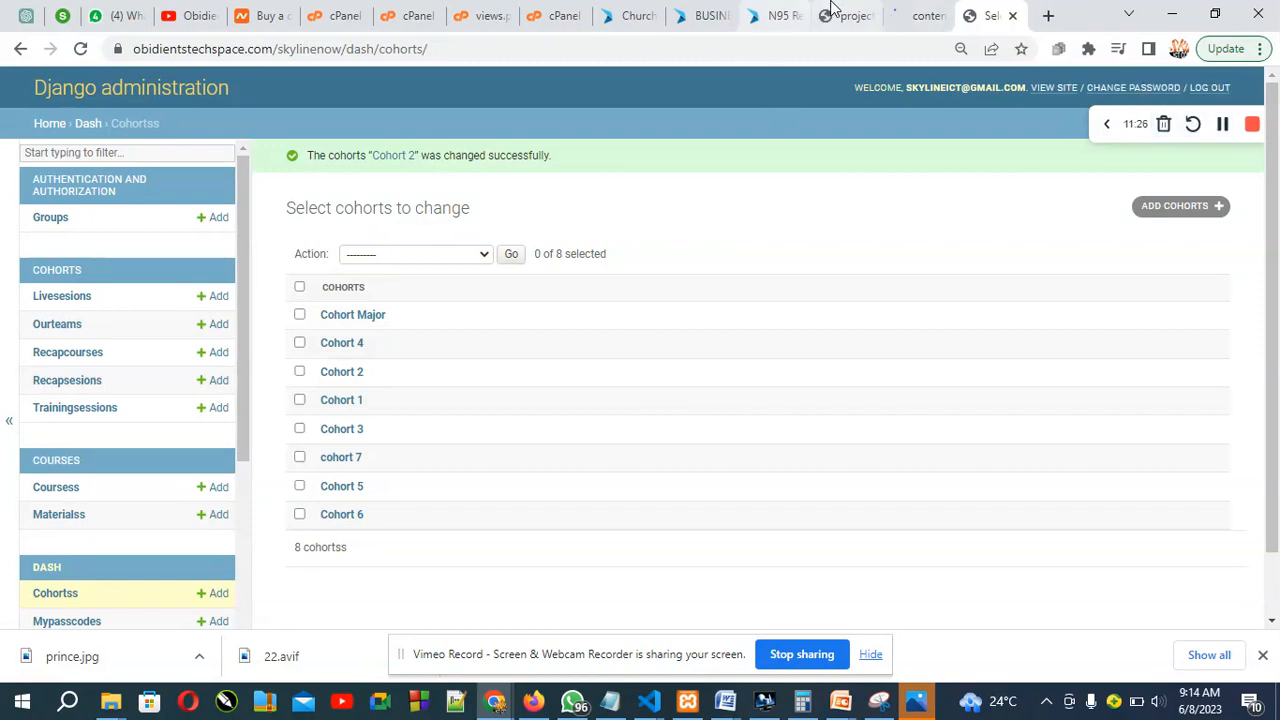
left_click(905, 15)
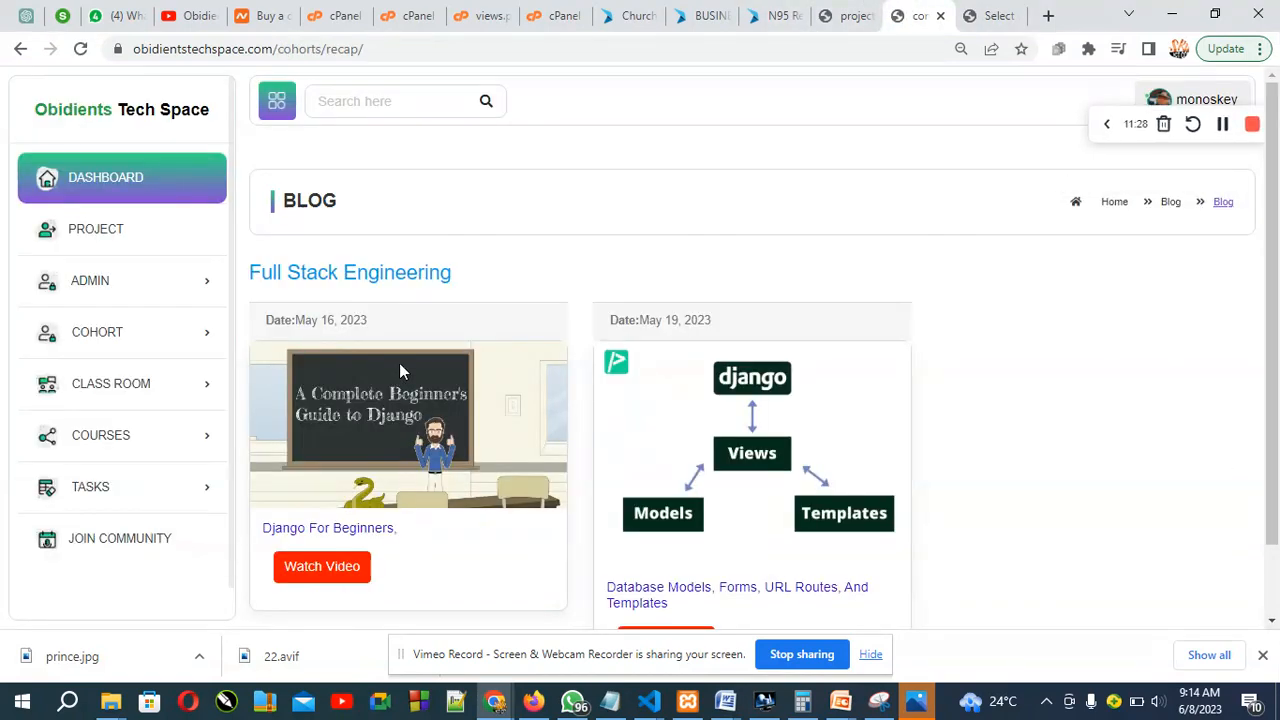
scroll(880, 352, "down", 1)
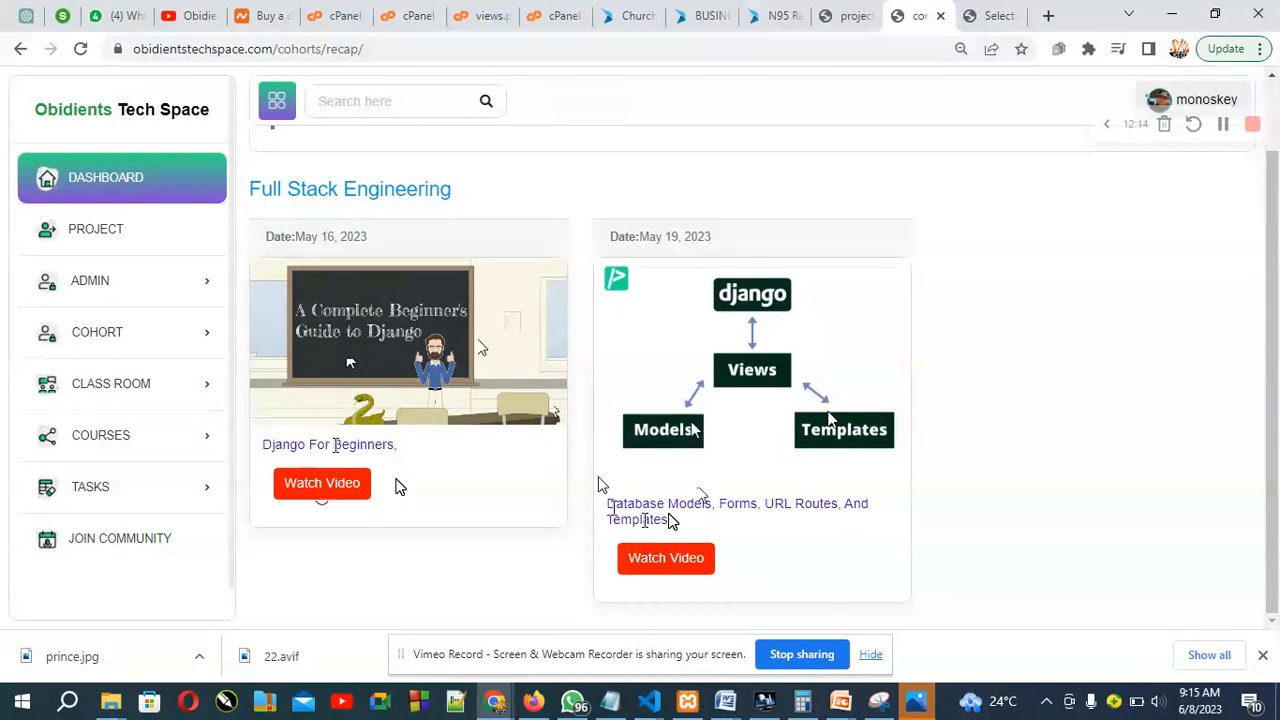
mouse_move(1279, 382)
left_mouse_down()
mouse_move(1279, 303)
mouse_move(1279, 401)
mouse_move(1279, 362)
left_mouse_up()
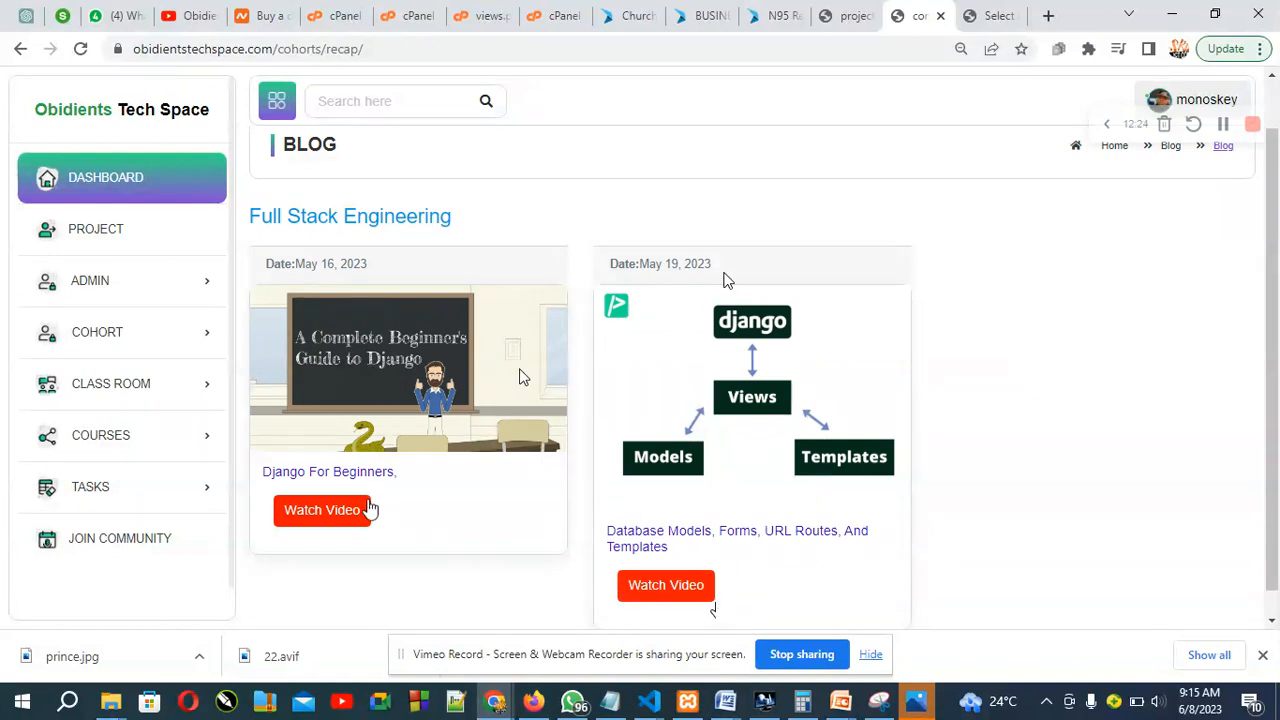
Step: Open the course material page from the courses section
left_click(118, 406)
left_click(120, 403)
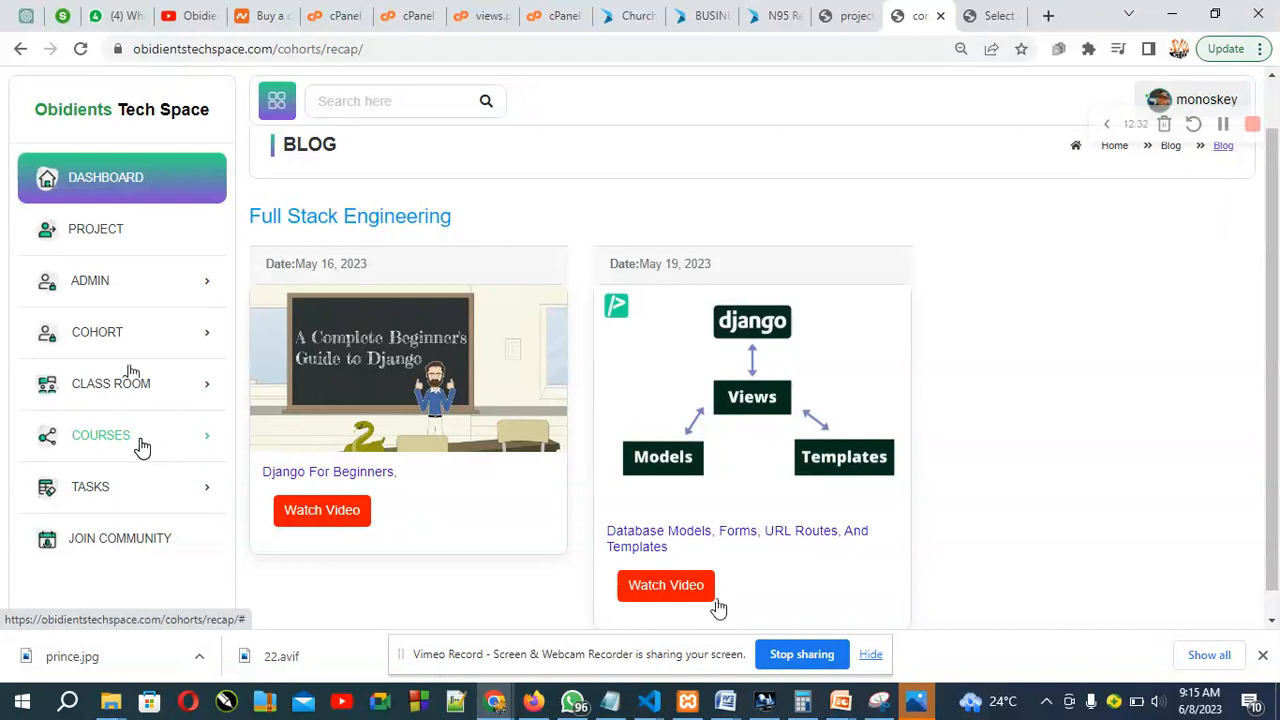
left_click(140, 447)
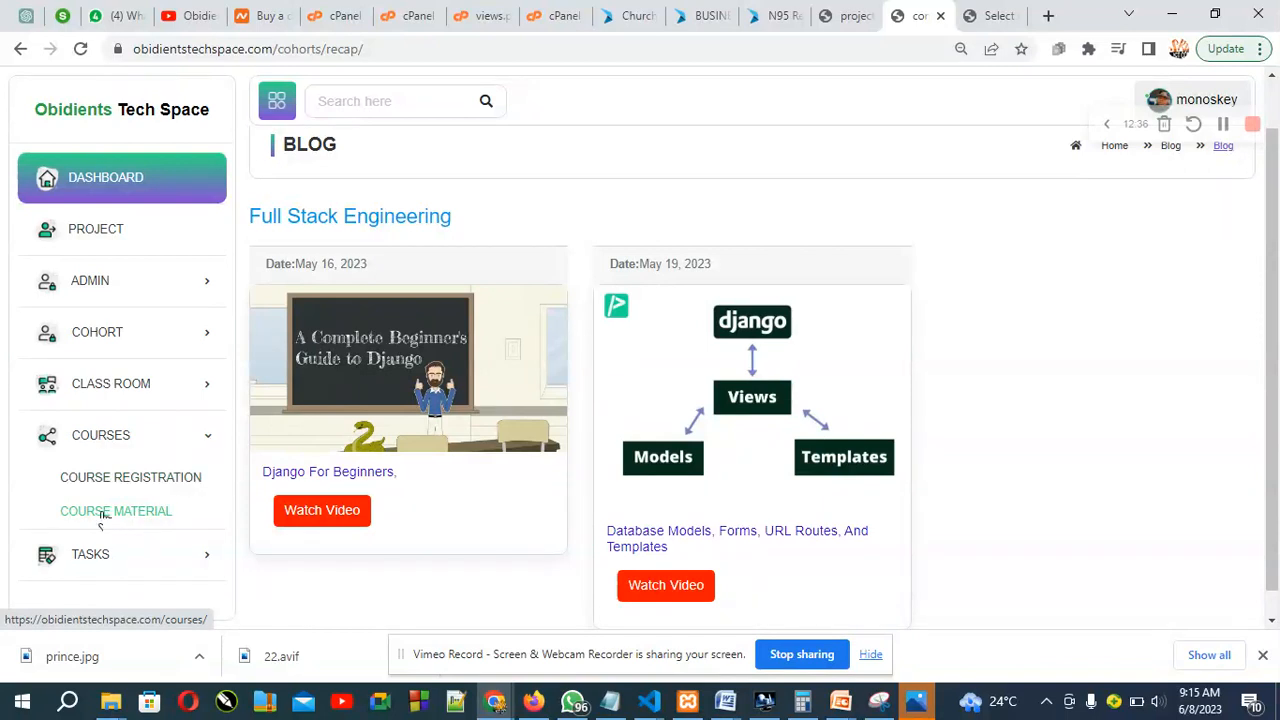
left_click(135, 521)
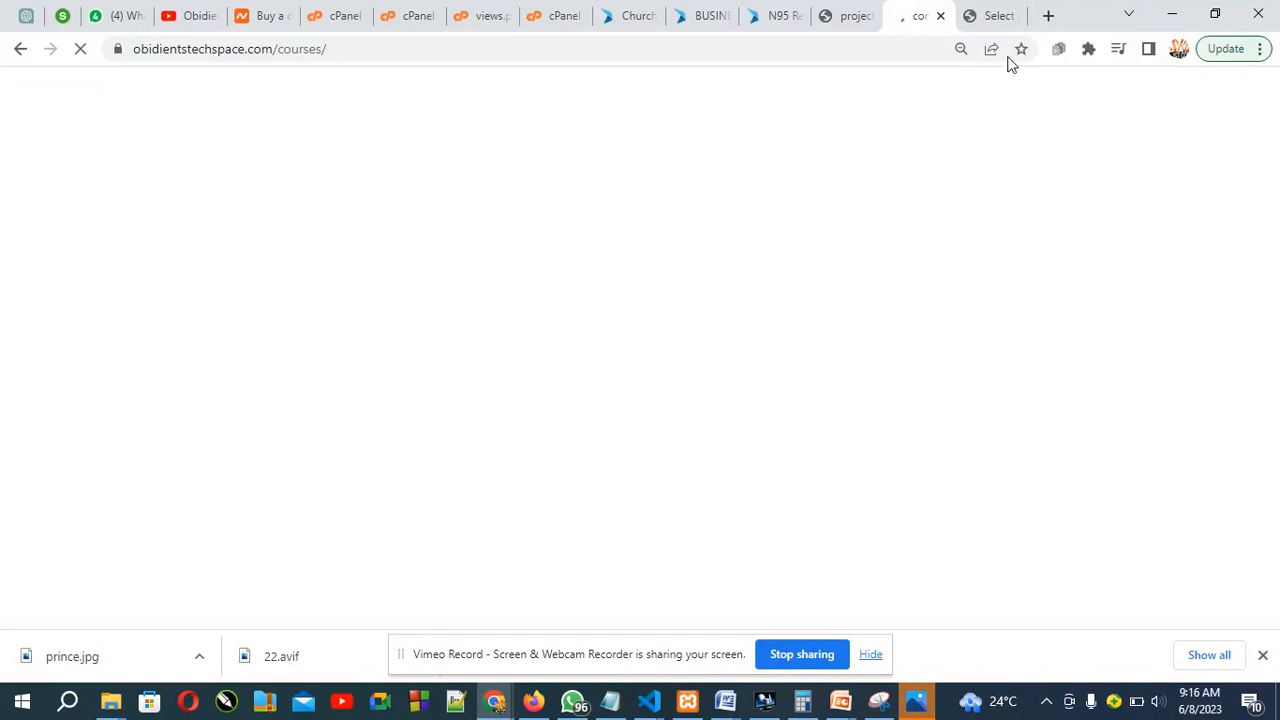
left_click(993, 14)
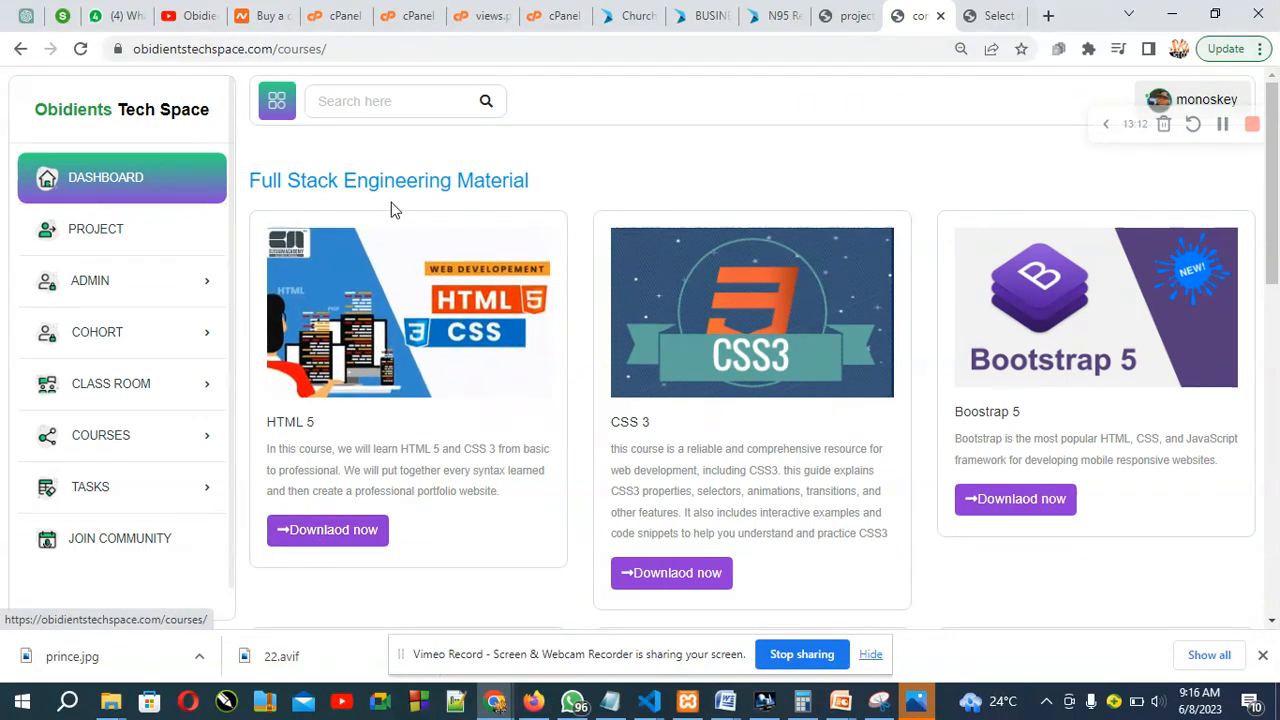
Step: Examine the Full Stack Engineering material cards, from HTML 5 through Django 4, with their descriptions and download options
left_click_drag(1277, 244, 1277, 497)
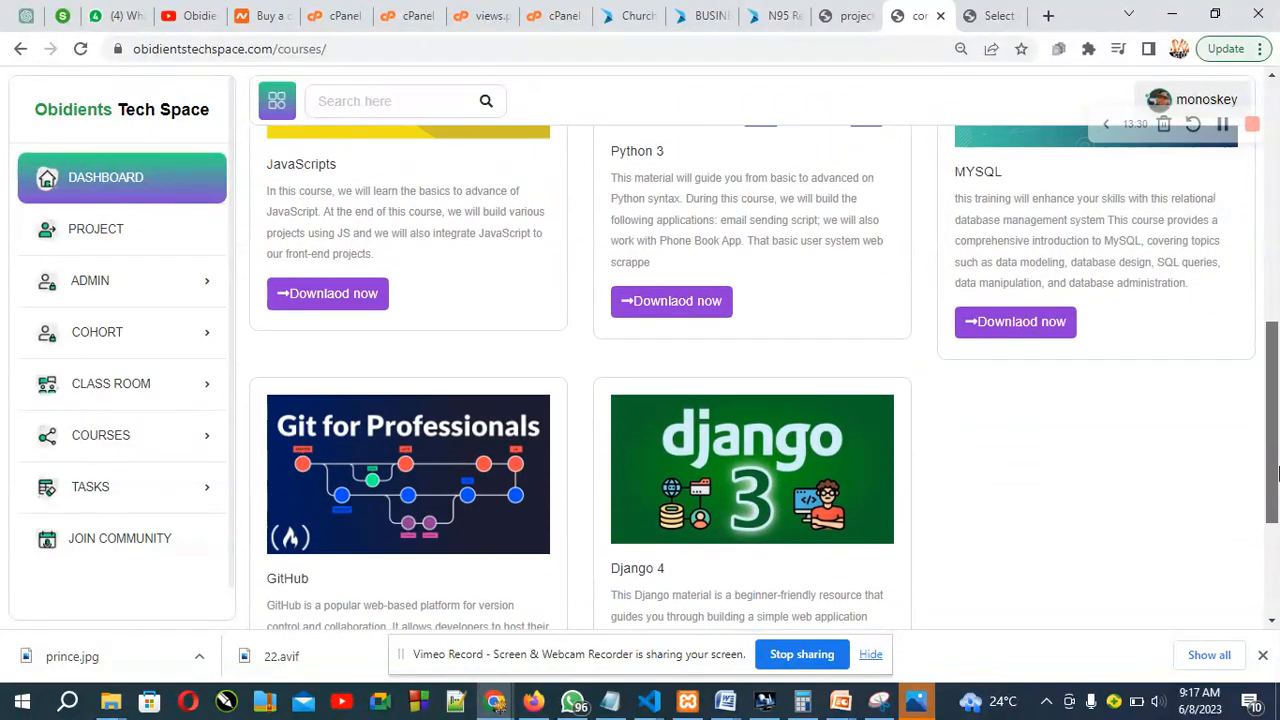
left_click_drag(1277, 447, 1277, 410)
left_click_drag(1277, 382, 1277, 262)
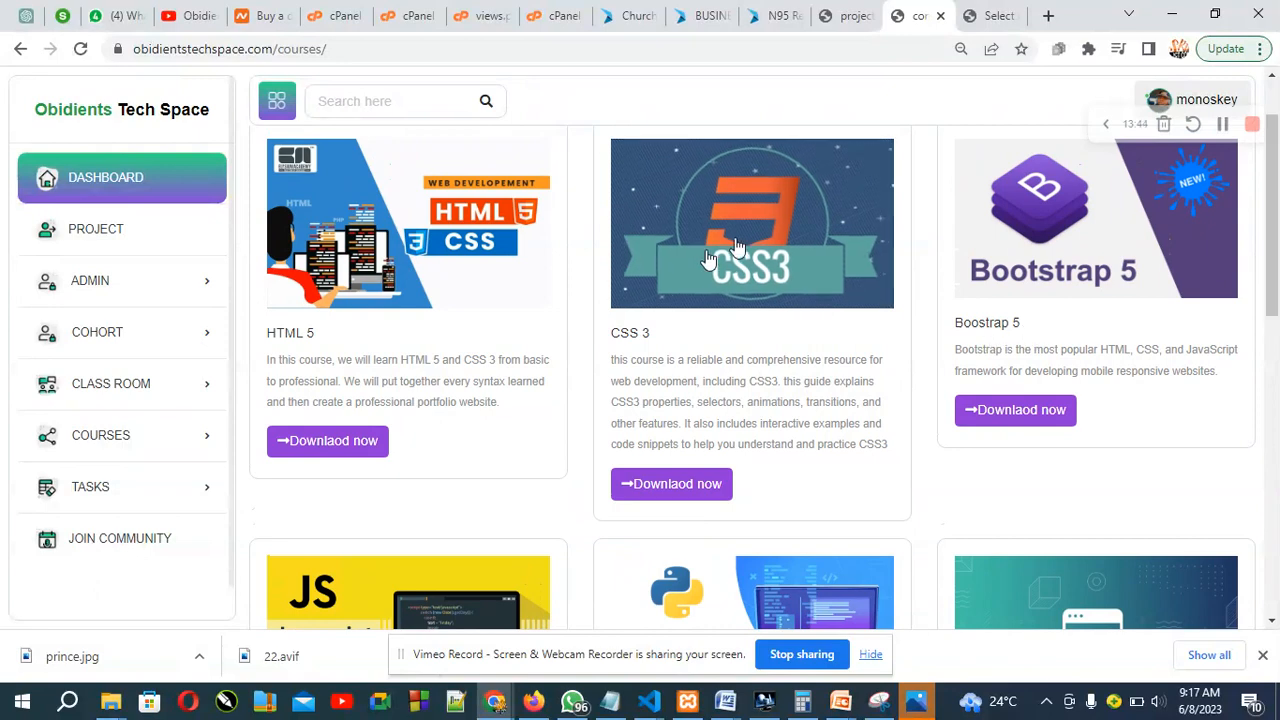
mouse_move(1276, 247)
left_mouse_down()
mouse_move(1272, 461)
mouse_move(1249, 343)
mouse_move(1249, 277)
mouse_move(1269, 238)
left_mouse_up()
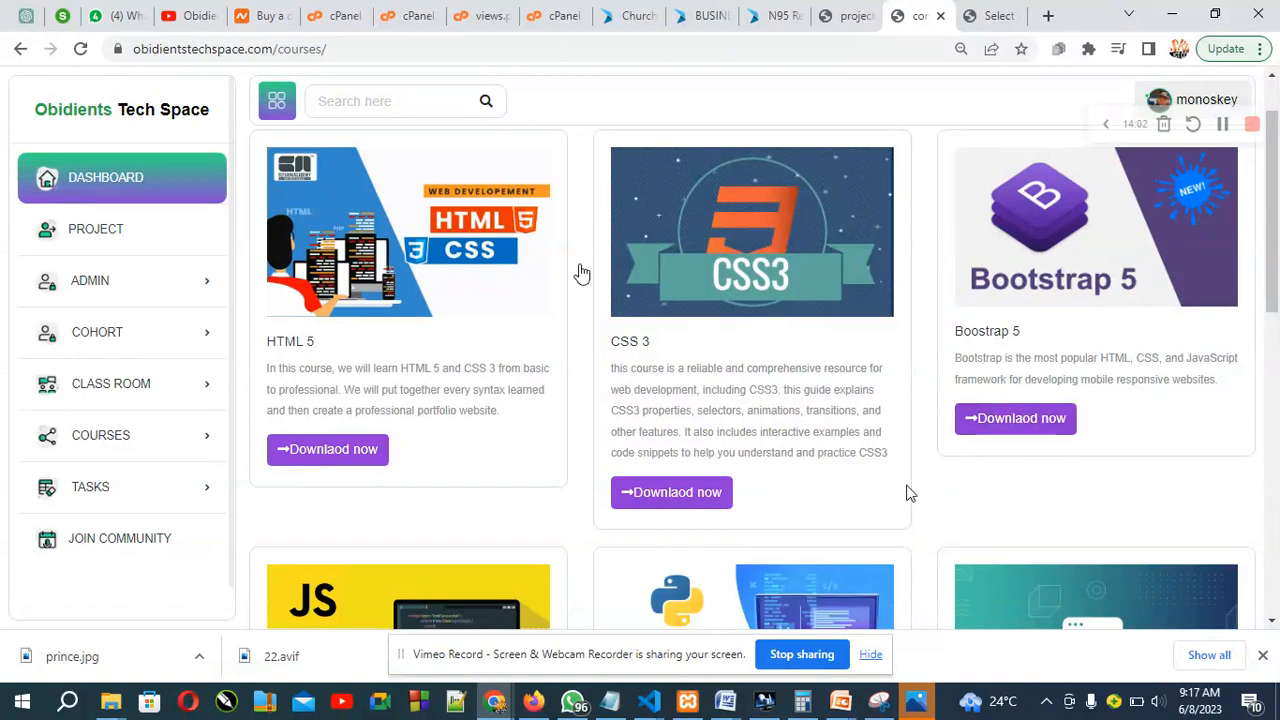
left_click_drag(1276, 212, 1248, 272)
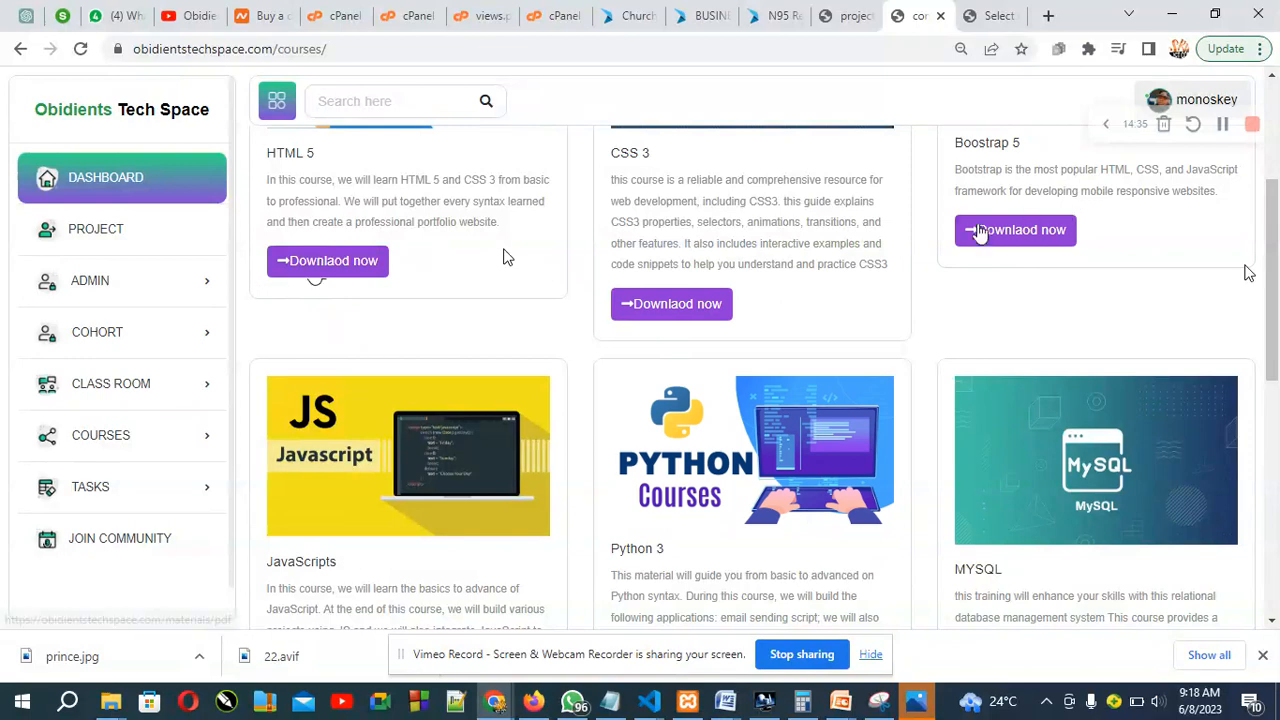
left_click_drag(1277, 226, 1215, 243)
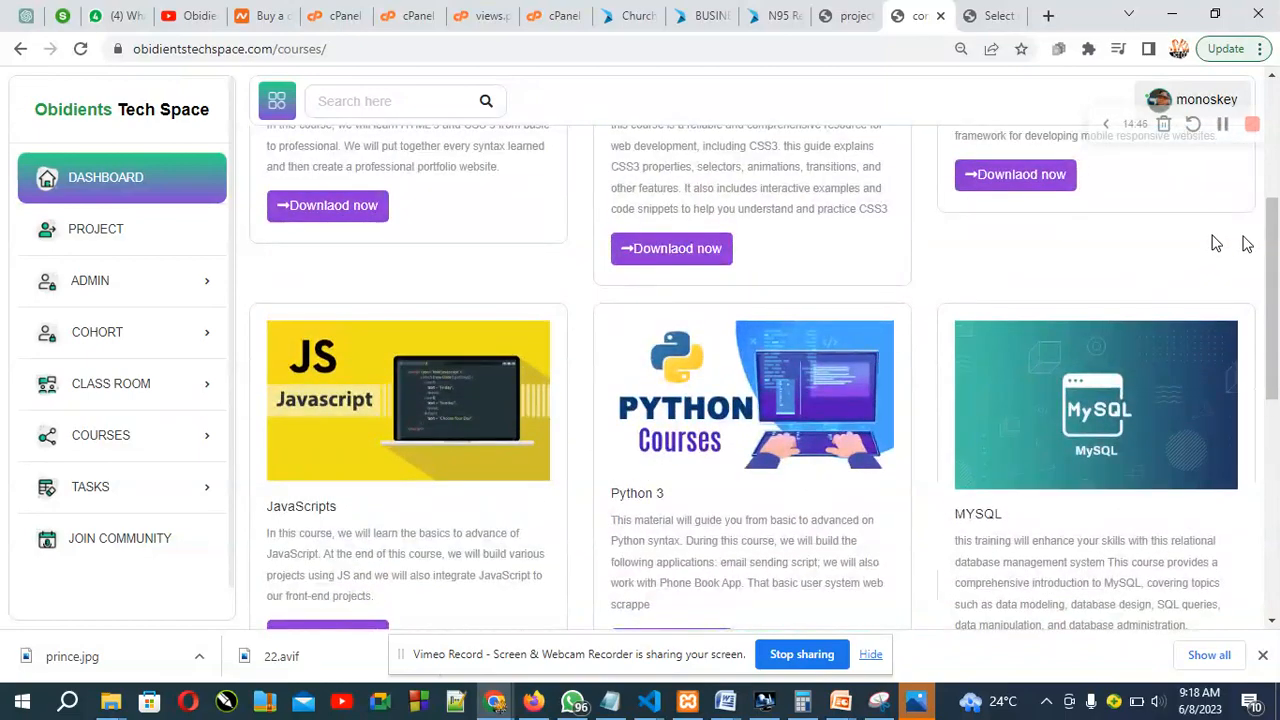
left_click_drag(1274, 240, 1274, 252)
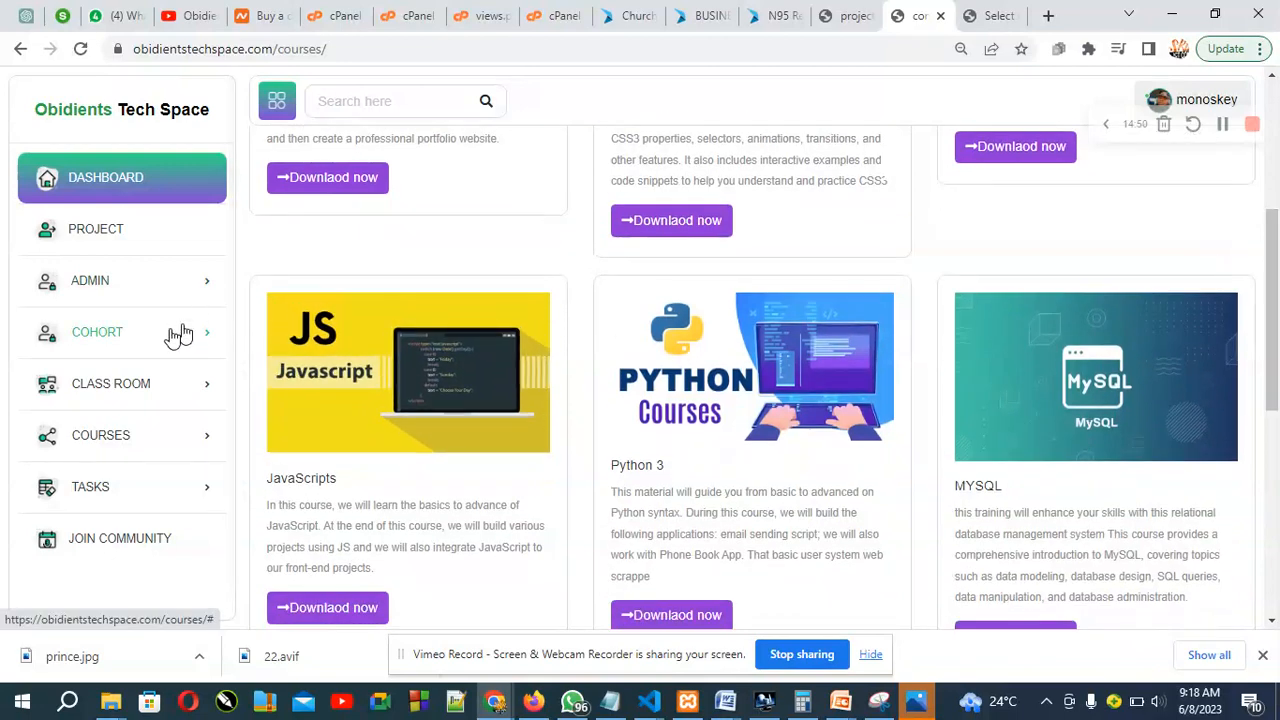
Step: Open the course registration page and review its payment acknowledgement and the option to generate a payment slip
left_click(120, 435)
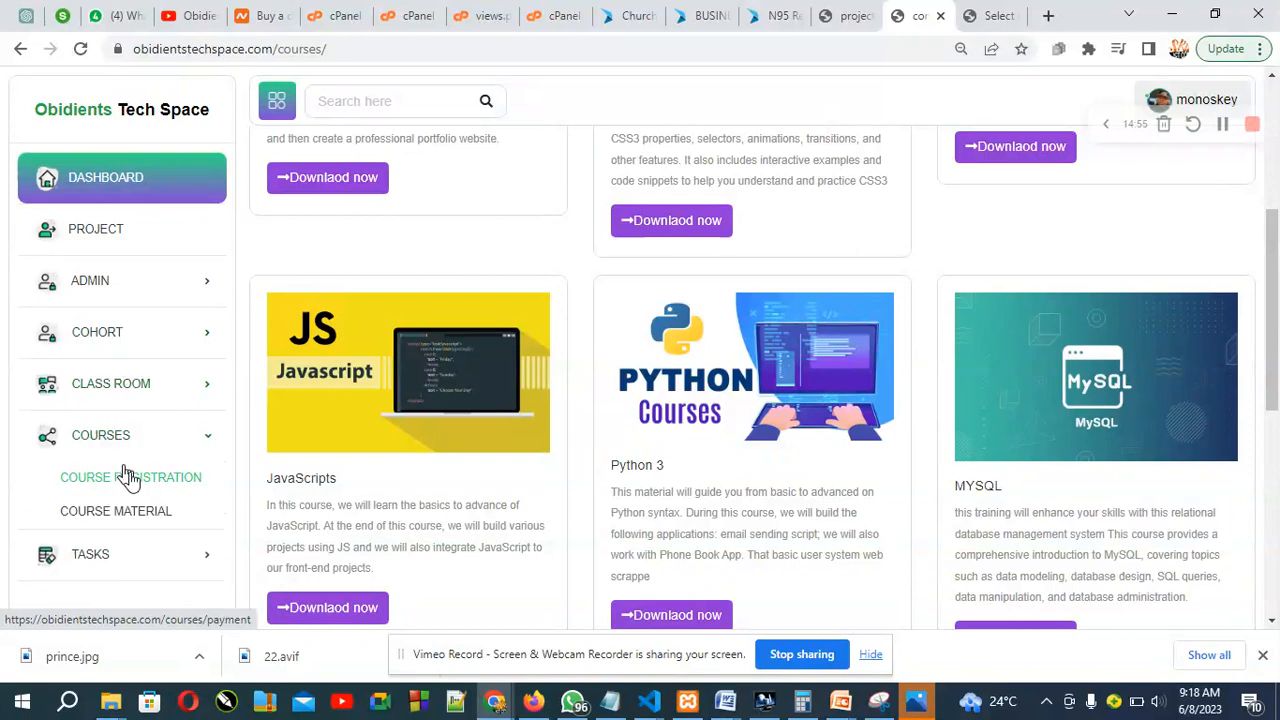
left_click(130, 478)
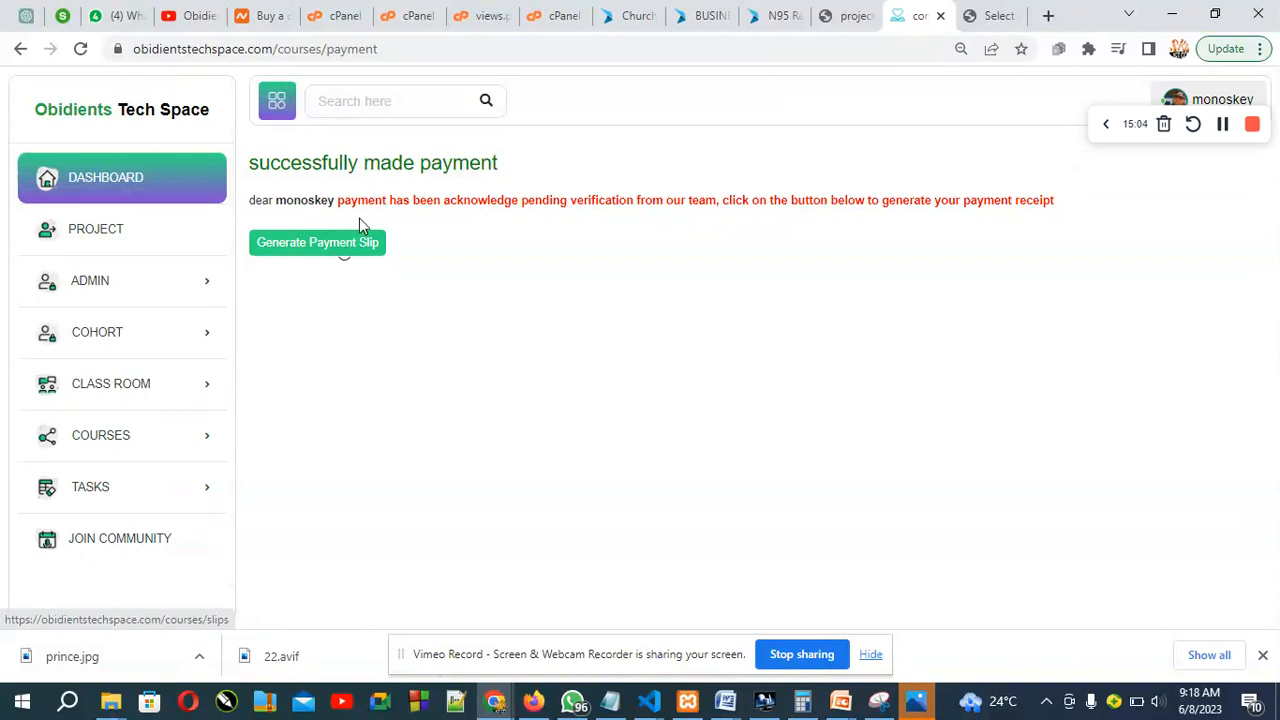
left_click(313, 263)
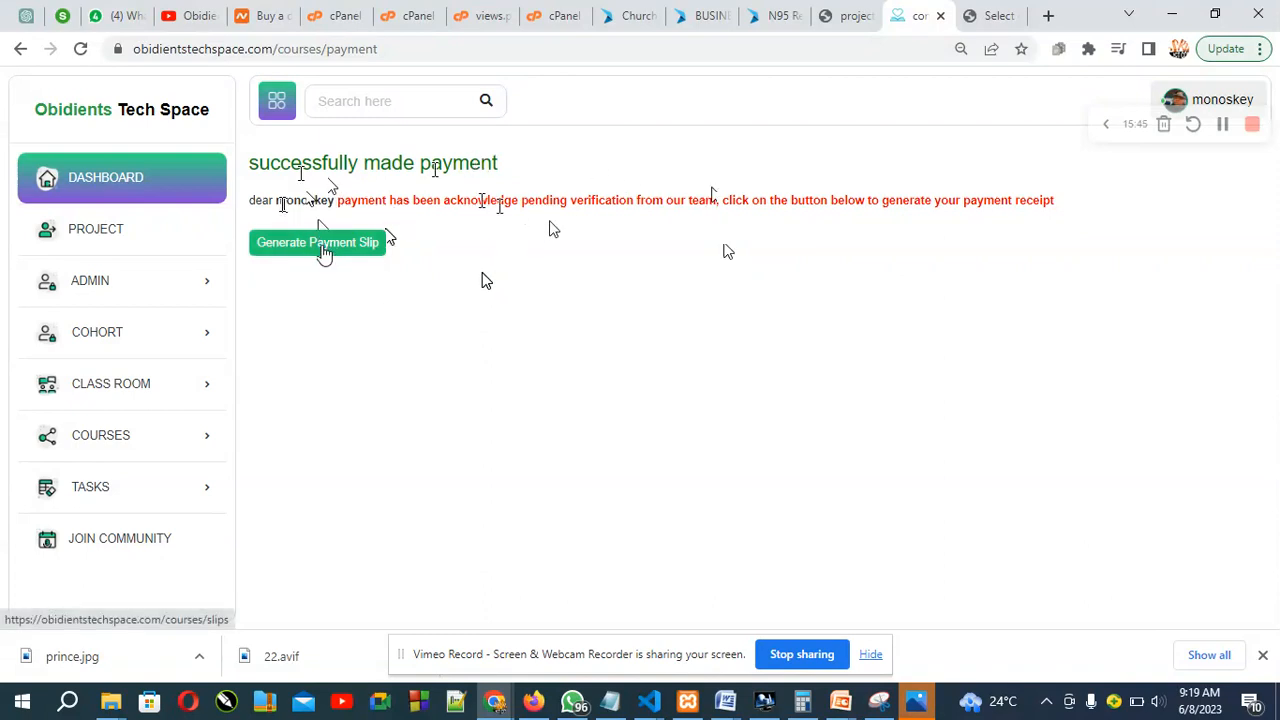
left_click(324, 250)
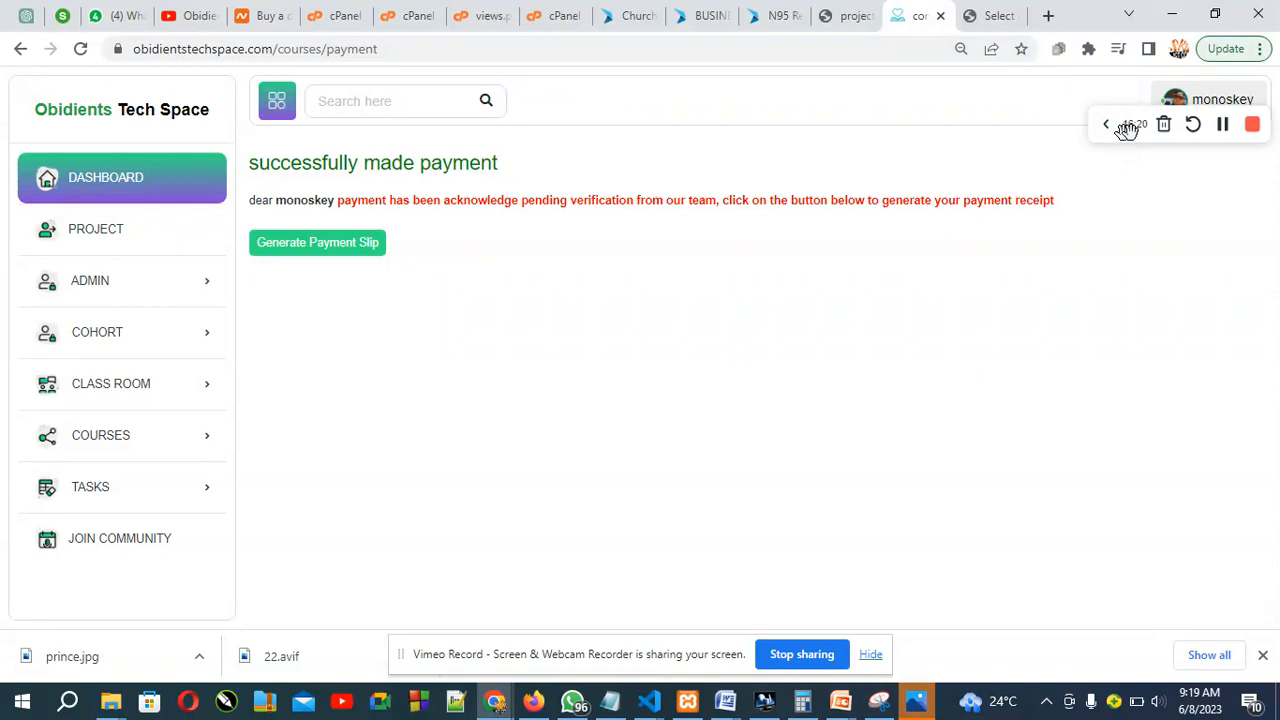
Step: Log out of the student account through the profile options
left_click_drag(1128, 131, 1025, 420)
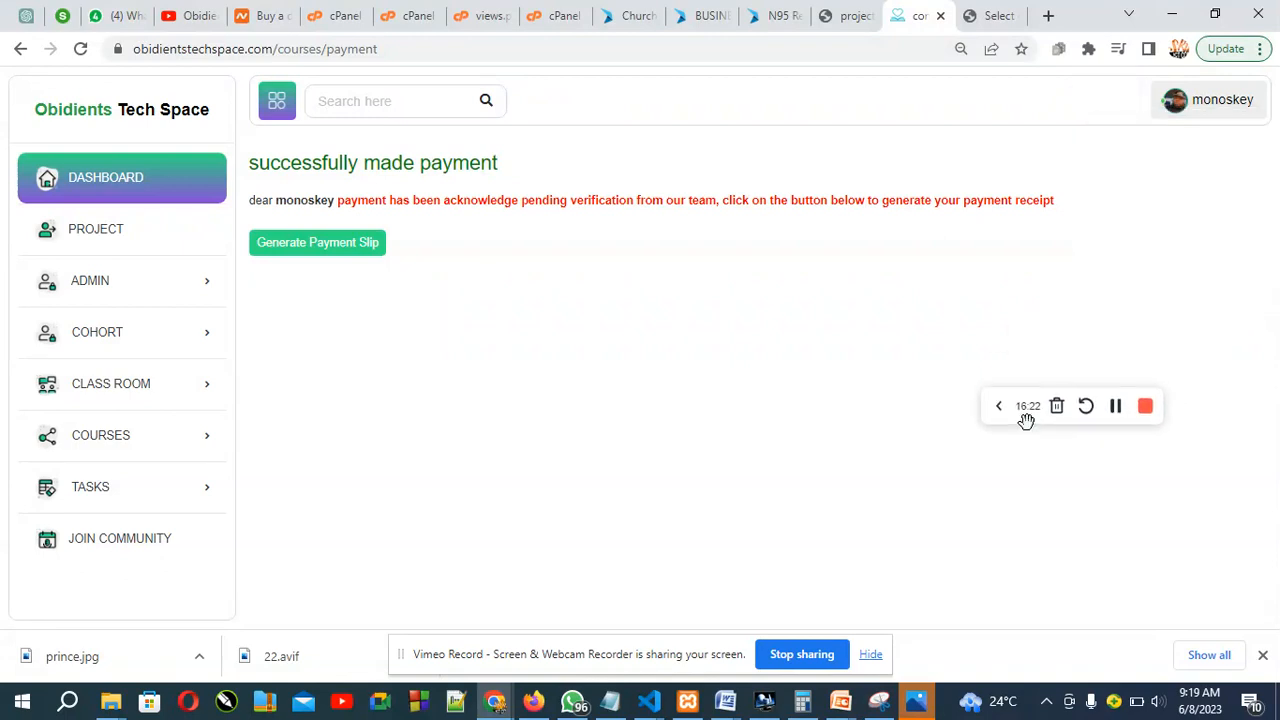
left_click(1214, 112)
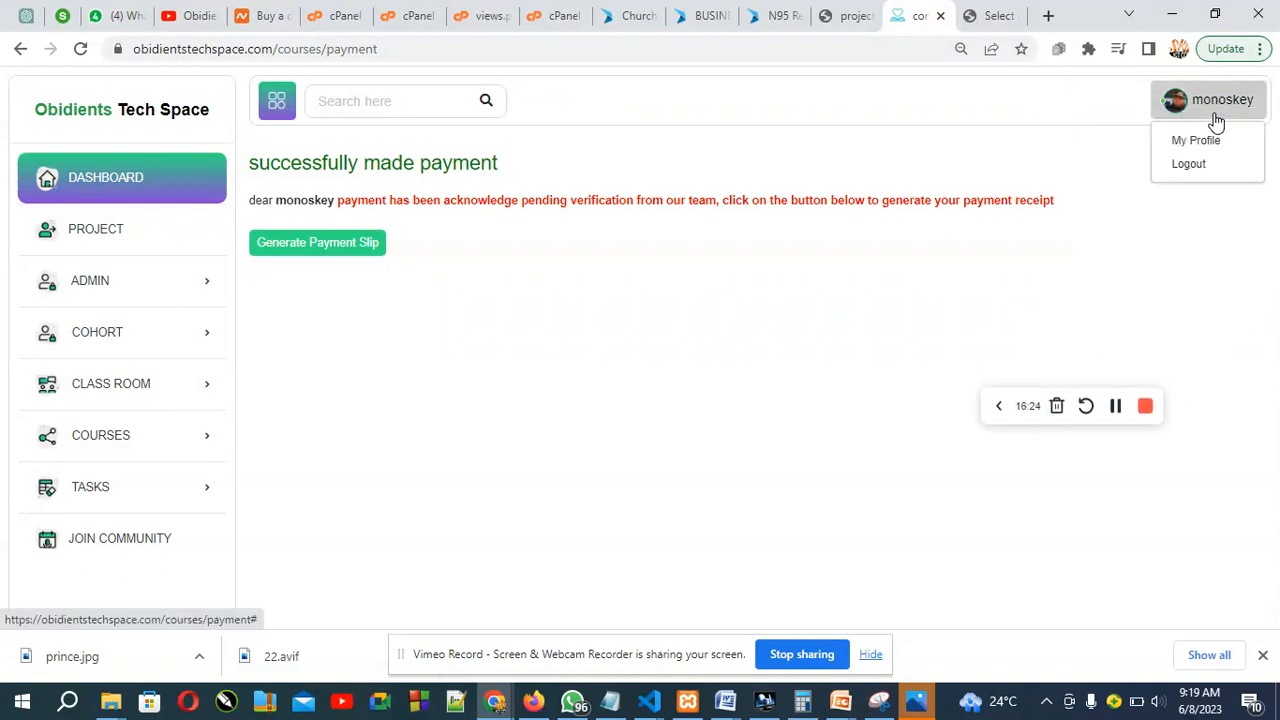
left_click(1187, 164)
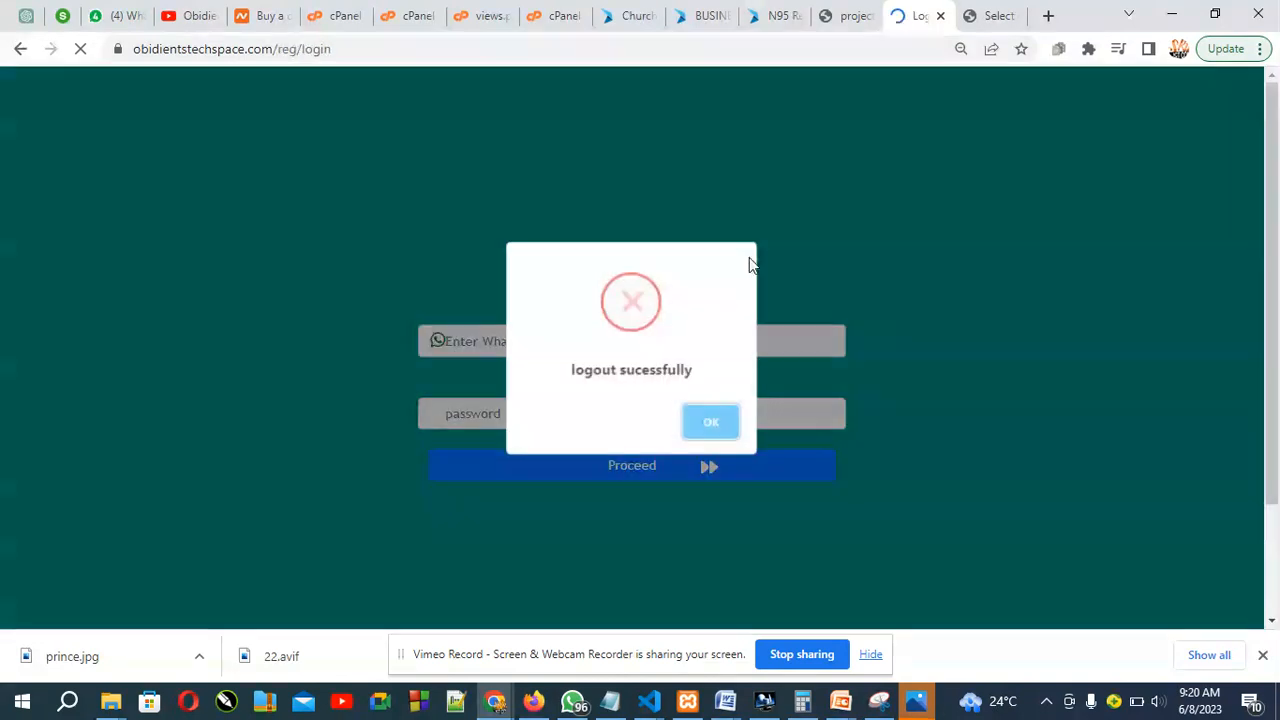
Step: Dismiss the logout message and log back in with the saved WhatsApp number and account password
left_click(703, 418)
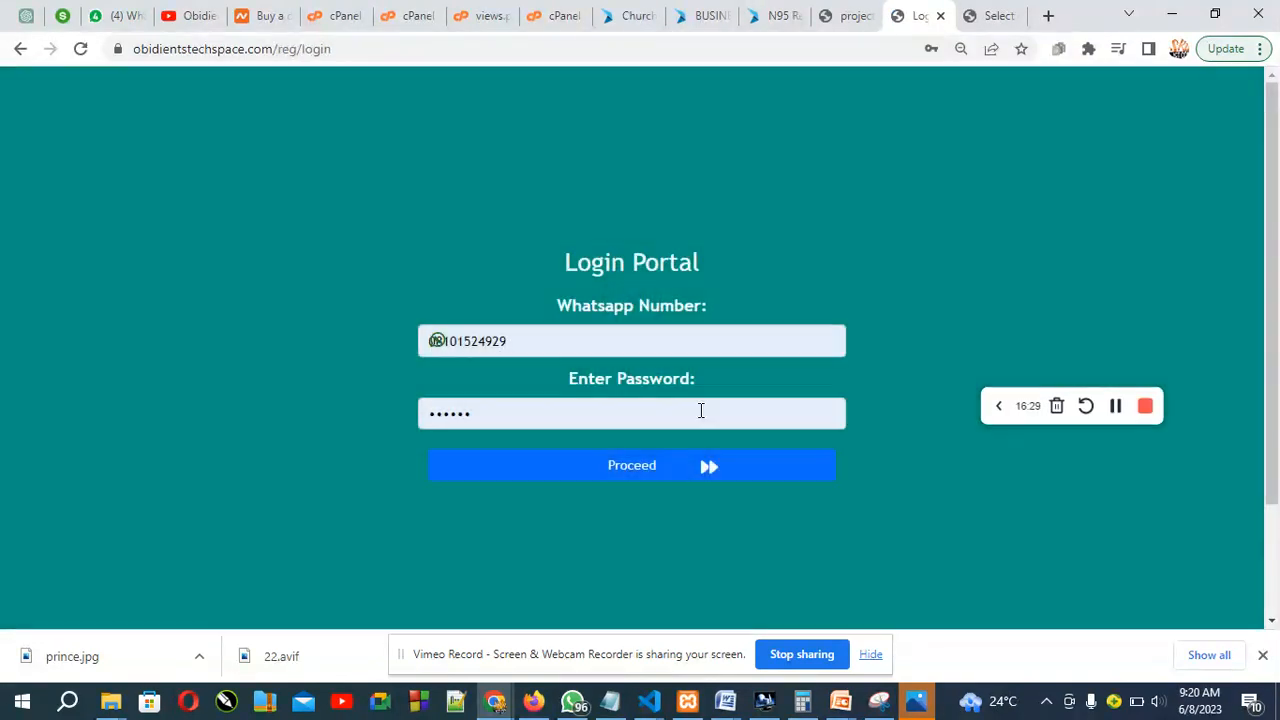
left_click(565, 330)
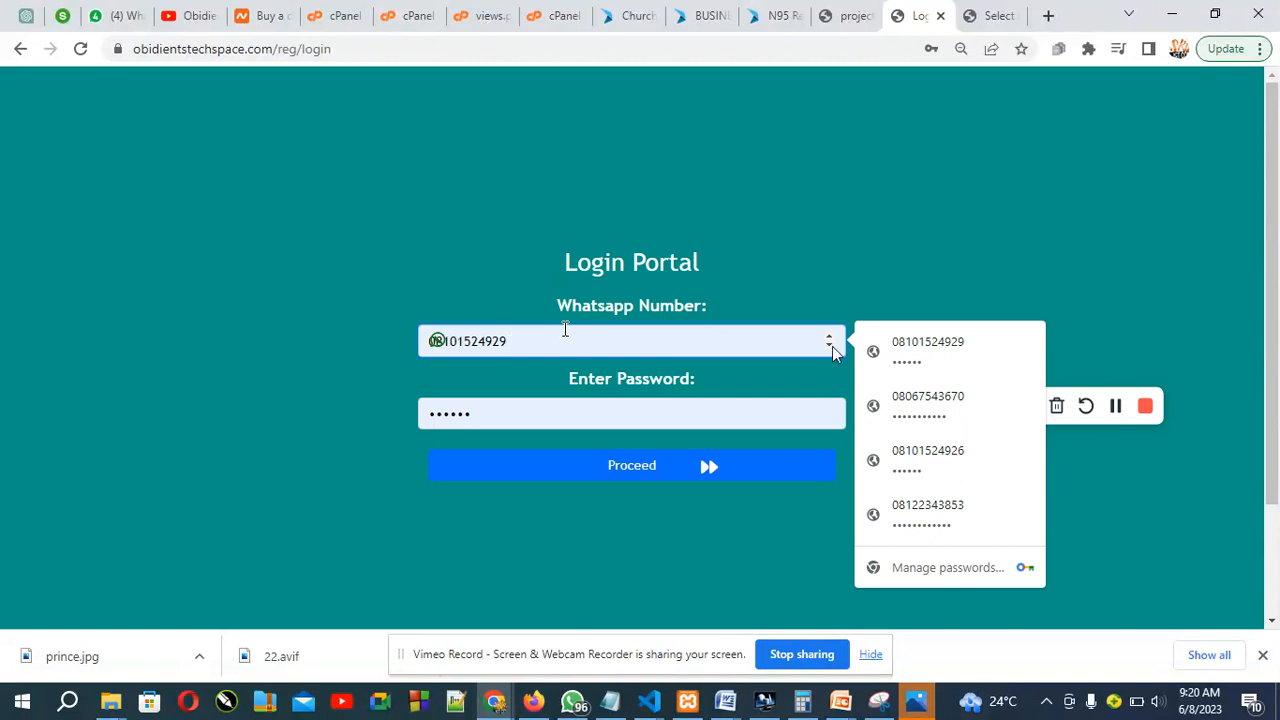
left_click(906, 358)
left_click(492, 420)
left_click_drag(497, 420, 247, 420)
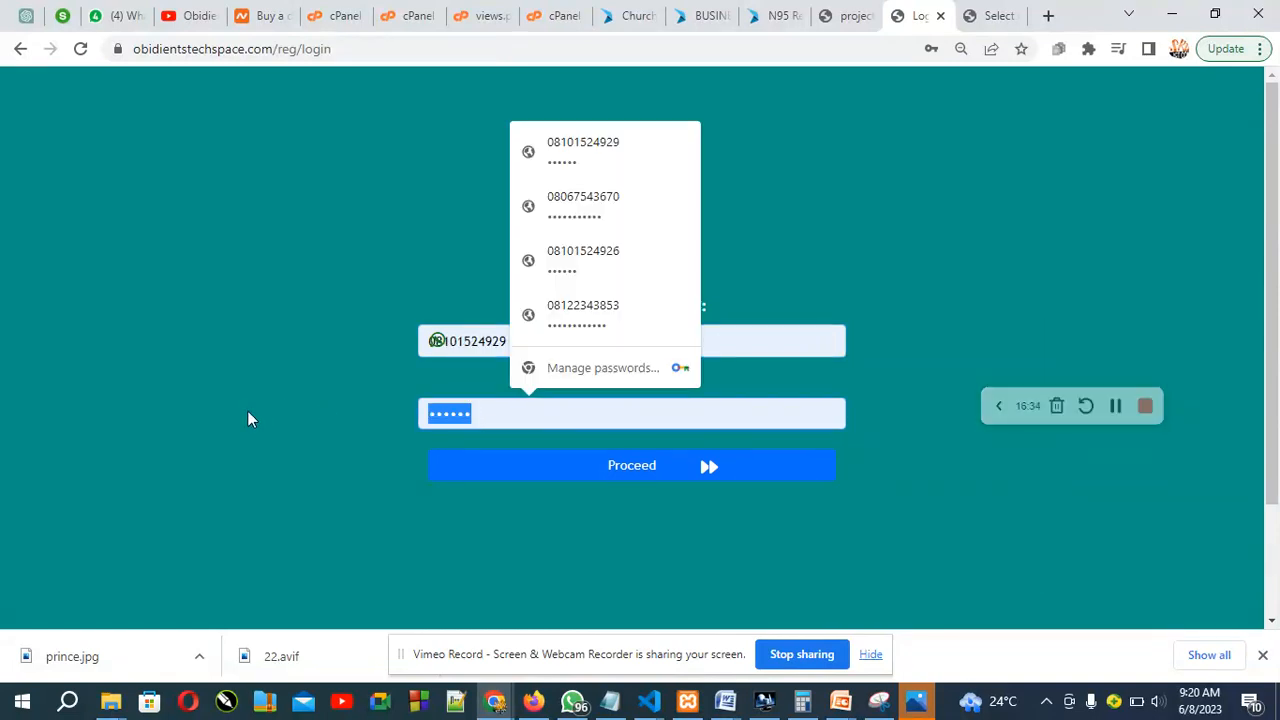
left_click(600, 460)
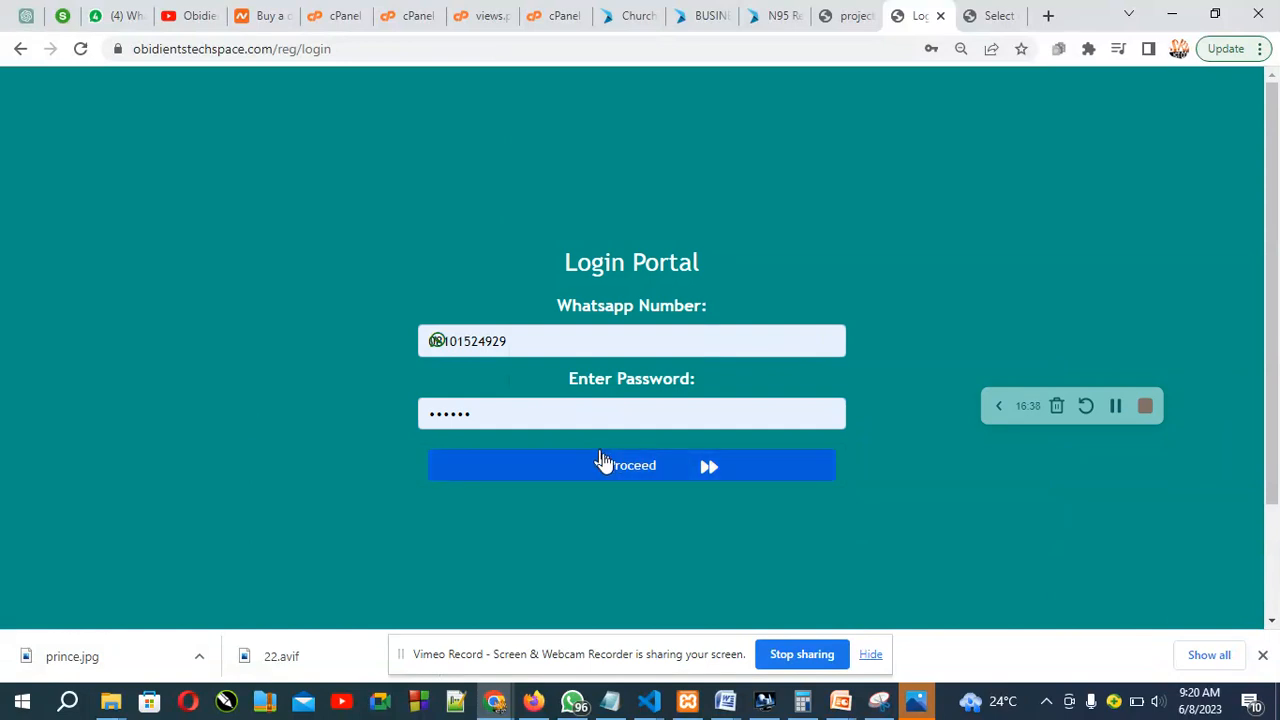
left_click(667, 475)
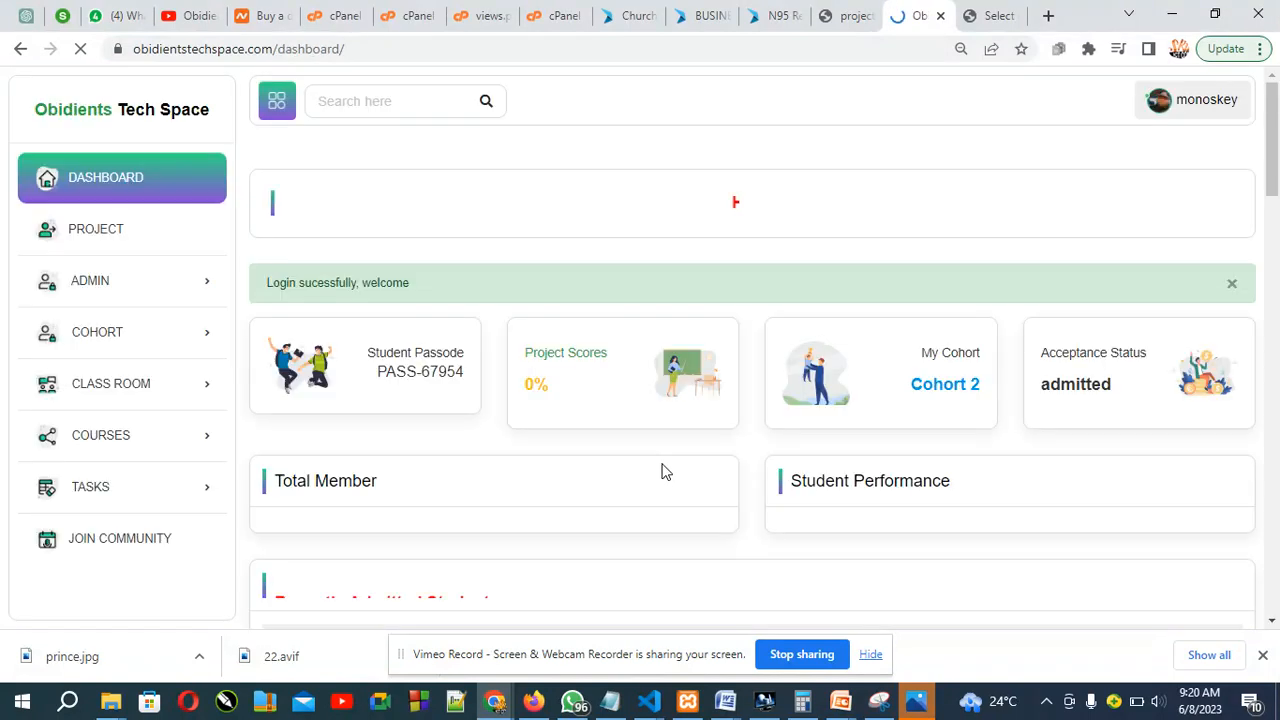
Step: Log out and sign in to another student account with its saved WhatsApp number and password
left_click(1209, 104)
left_click(1166, 164)
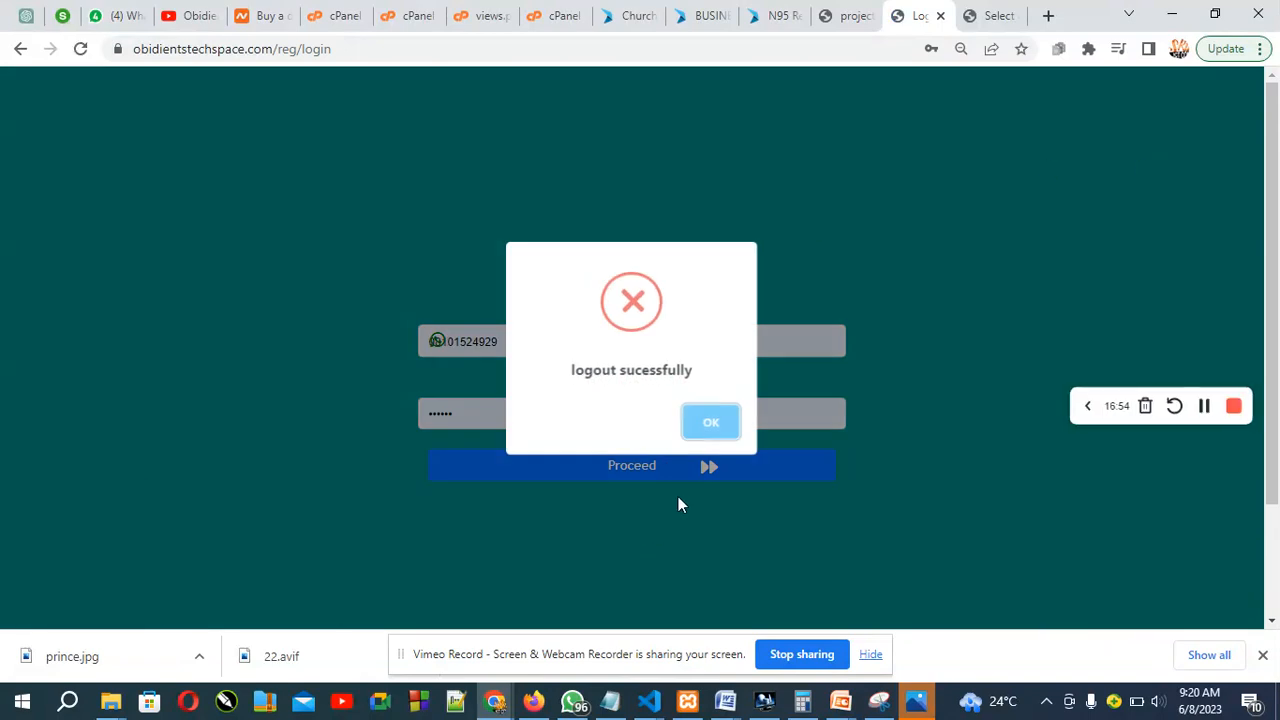
left_click(713, 421)
left_click(575, 340)
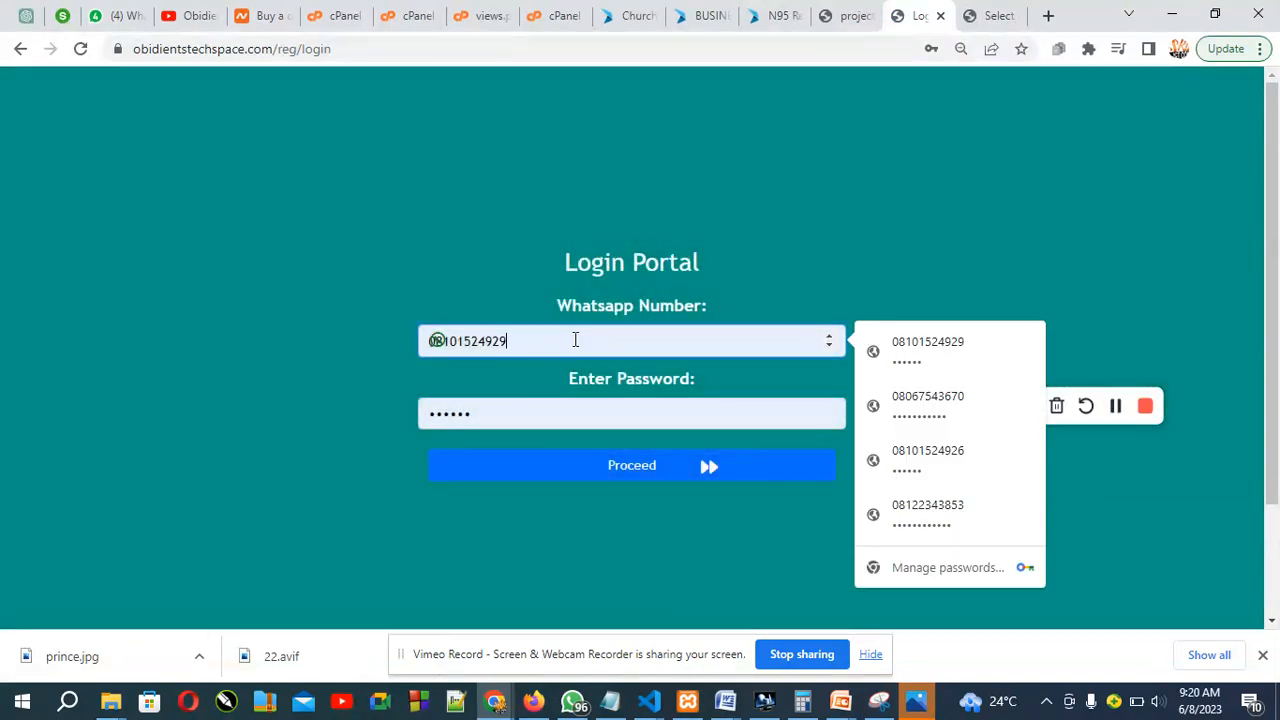
left_click(928, 459)
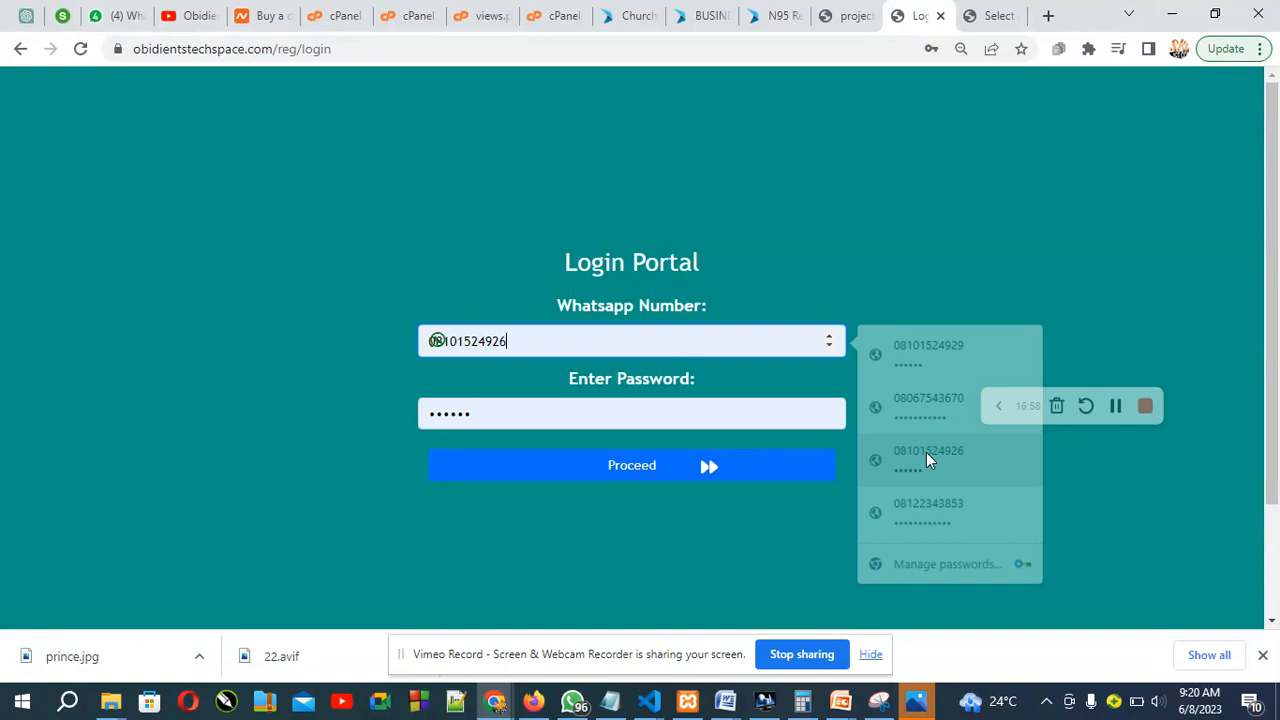
left_click(619, 476)
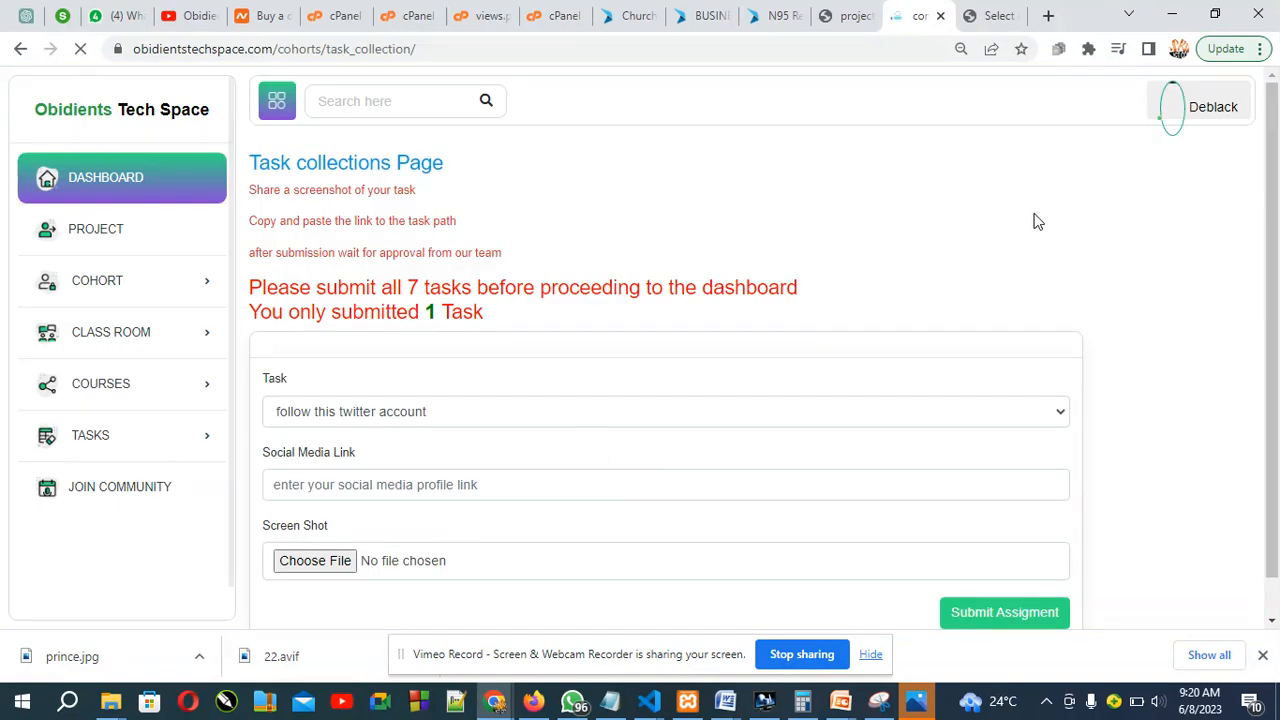
Step: Review the task collection form and look at the cohorts list in the Django administration tab
scroll(1277, 345, "down", 1)
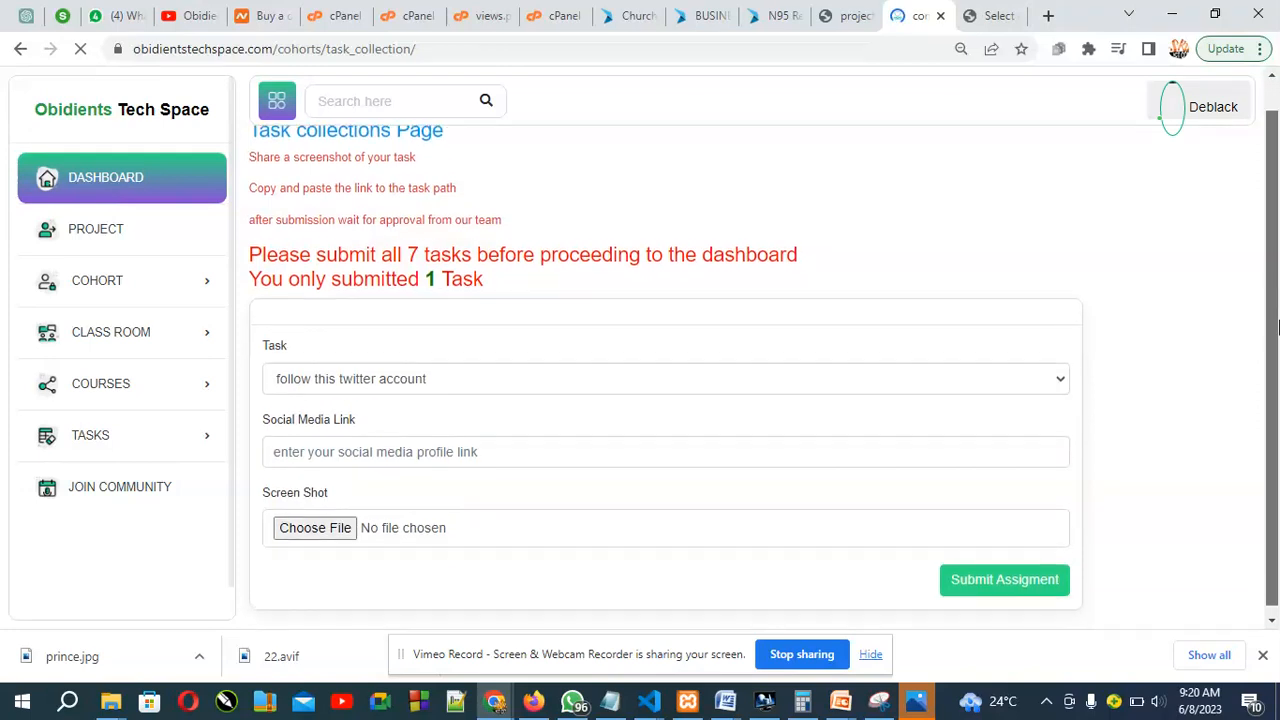
scroll(1277, 345, "up", 1)
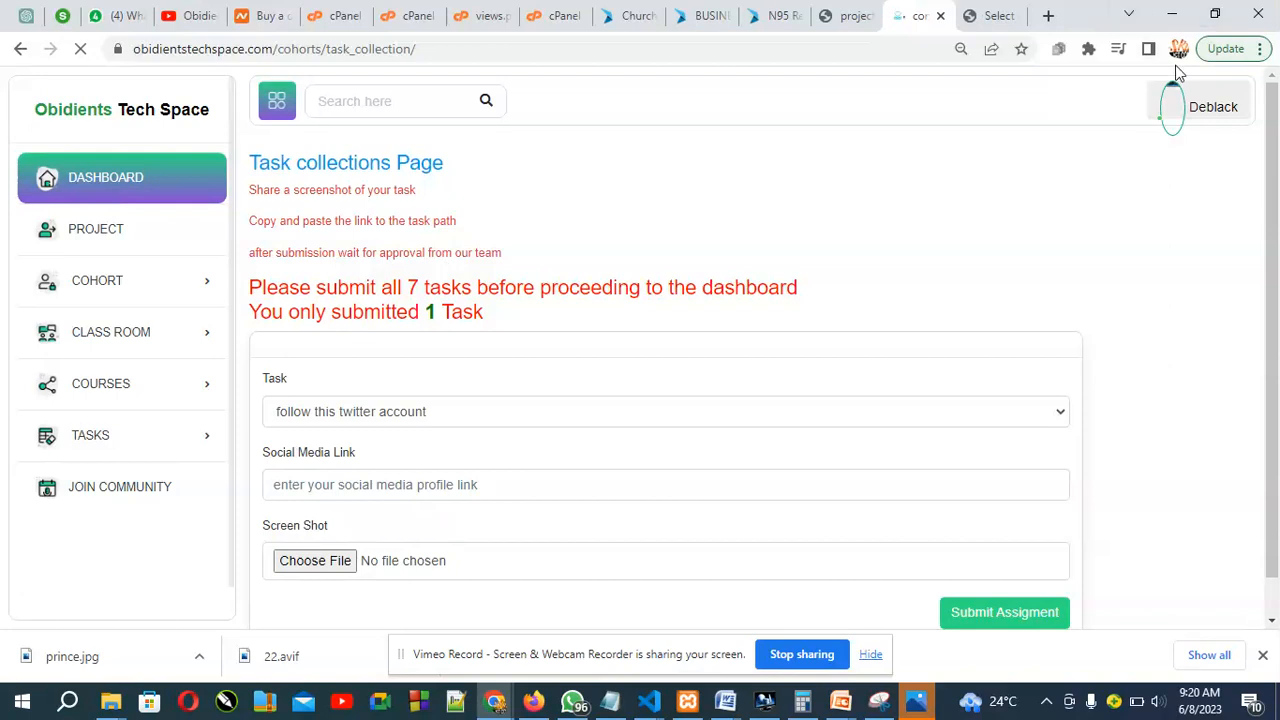
left_click(975, 14)
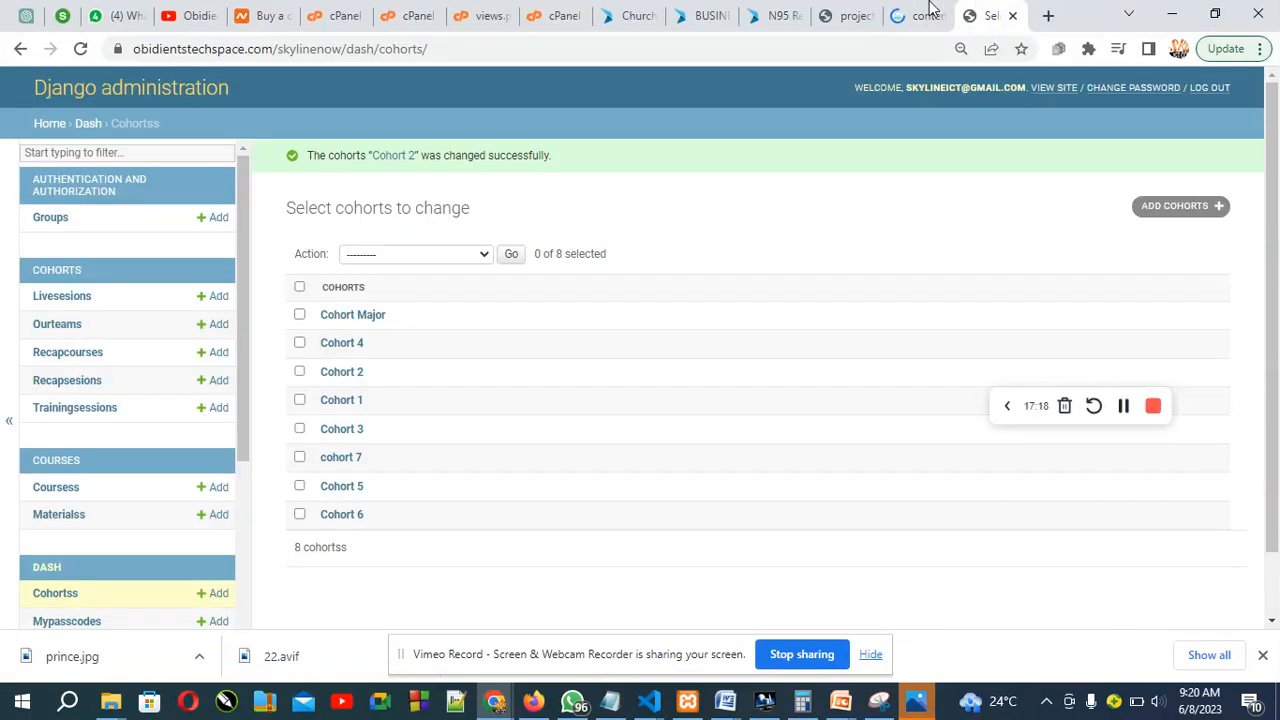
left_click(907, 10)
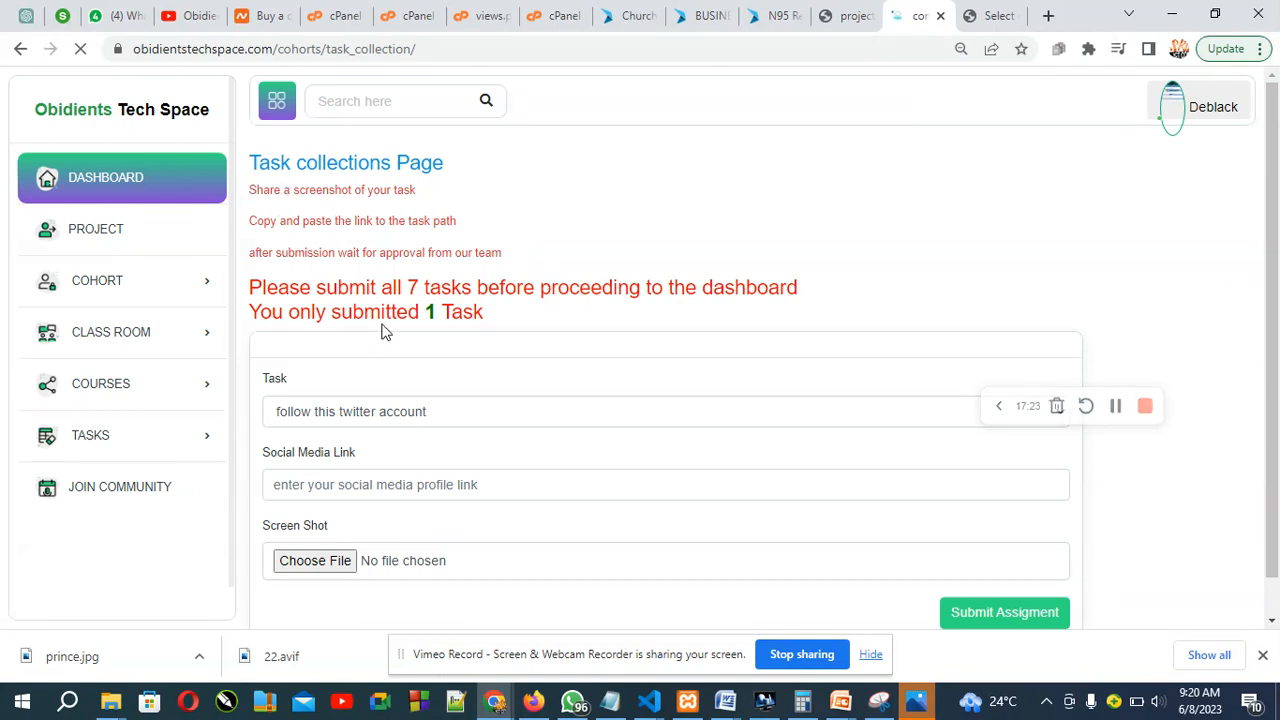
Step: Open the tasks page and examine the instructions on the Twitter, Facebook, YouTube and WhatsApp task cards
left_click(157, 440)
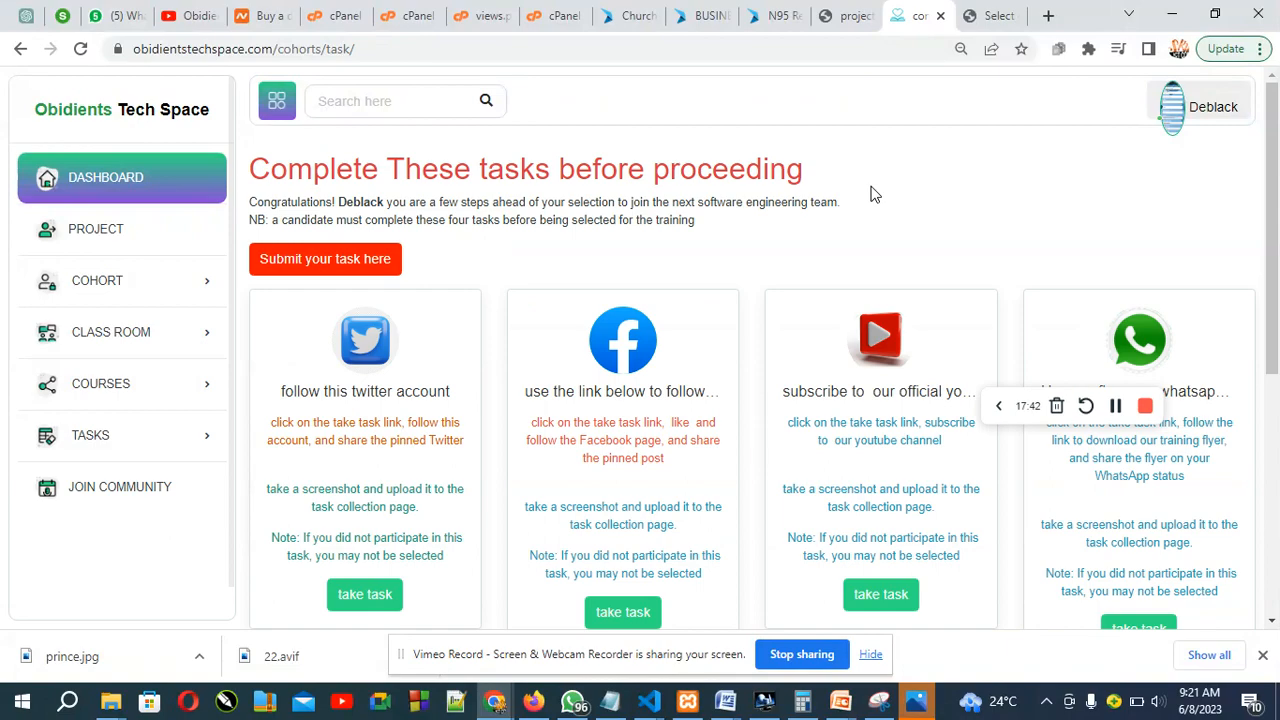
mouse_move(1277, 237)
left_mouse_down()
mouse_move(1277, 480)
mouse_move(1273, 234)
left_mouse_up()
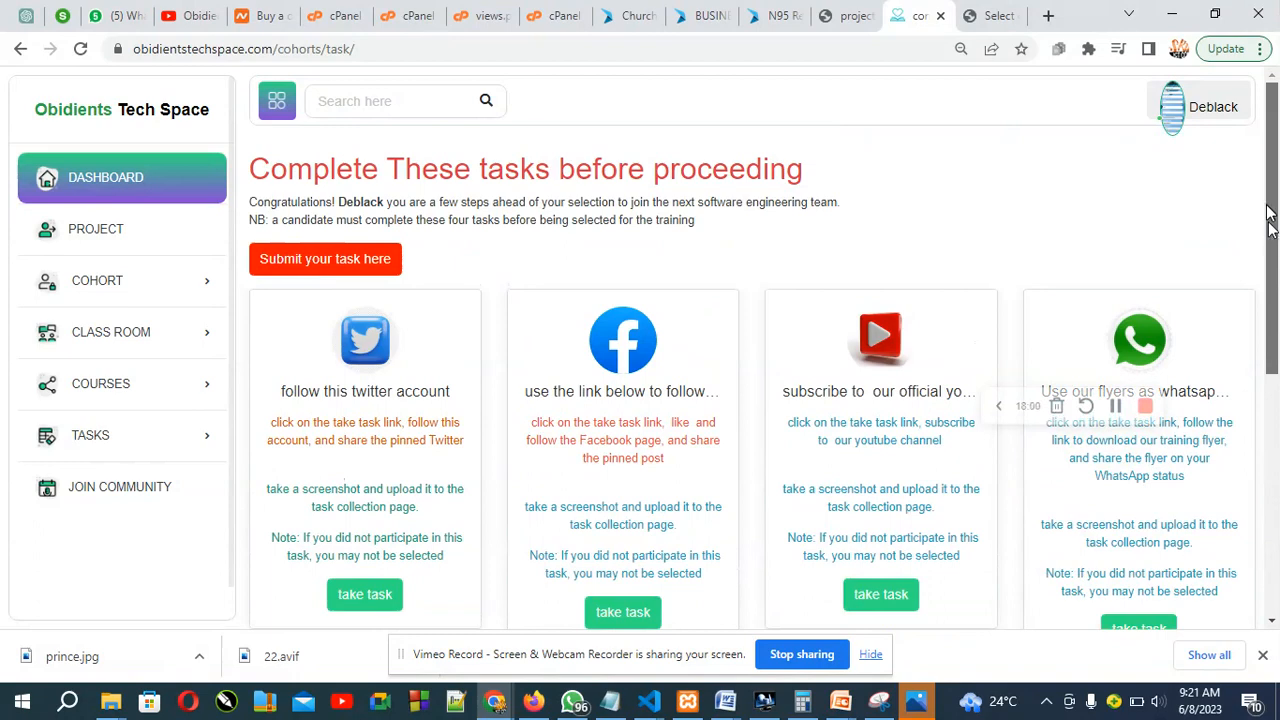
left_click_drag(1270, 222, 1277, 285)
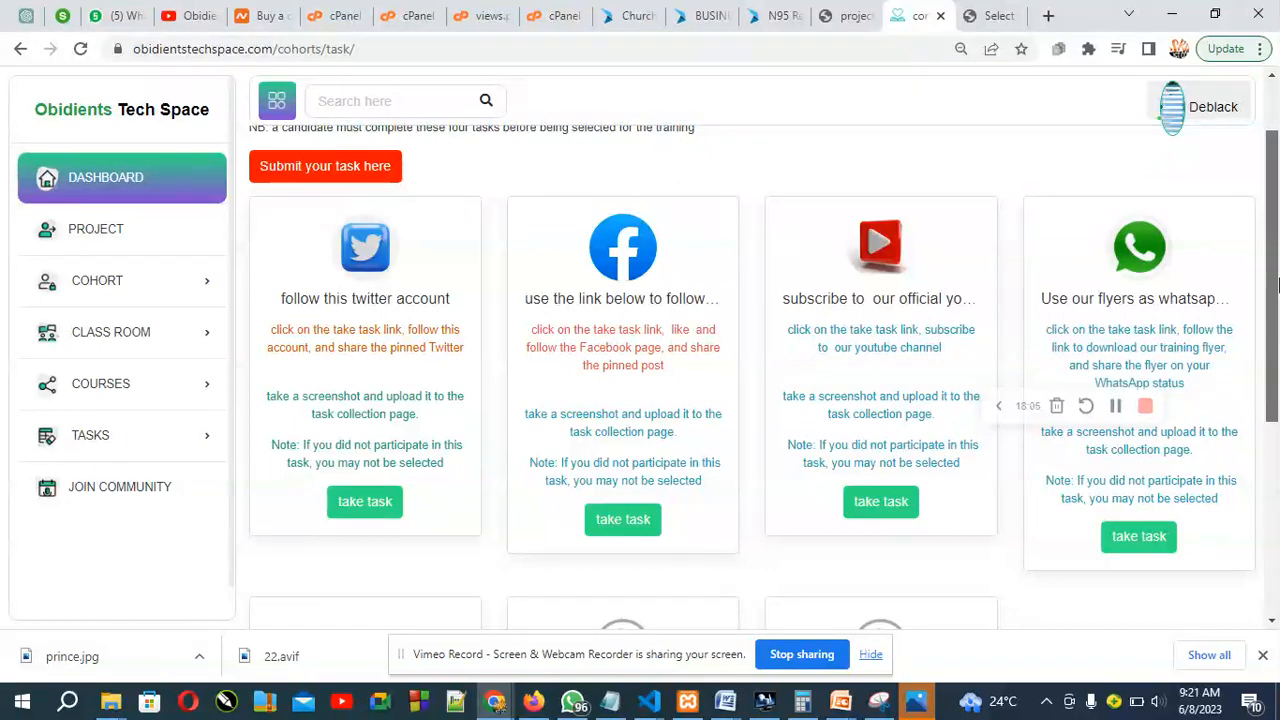
left_click_drag(1277, 285, 1275, 305)
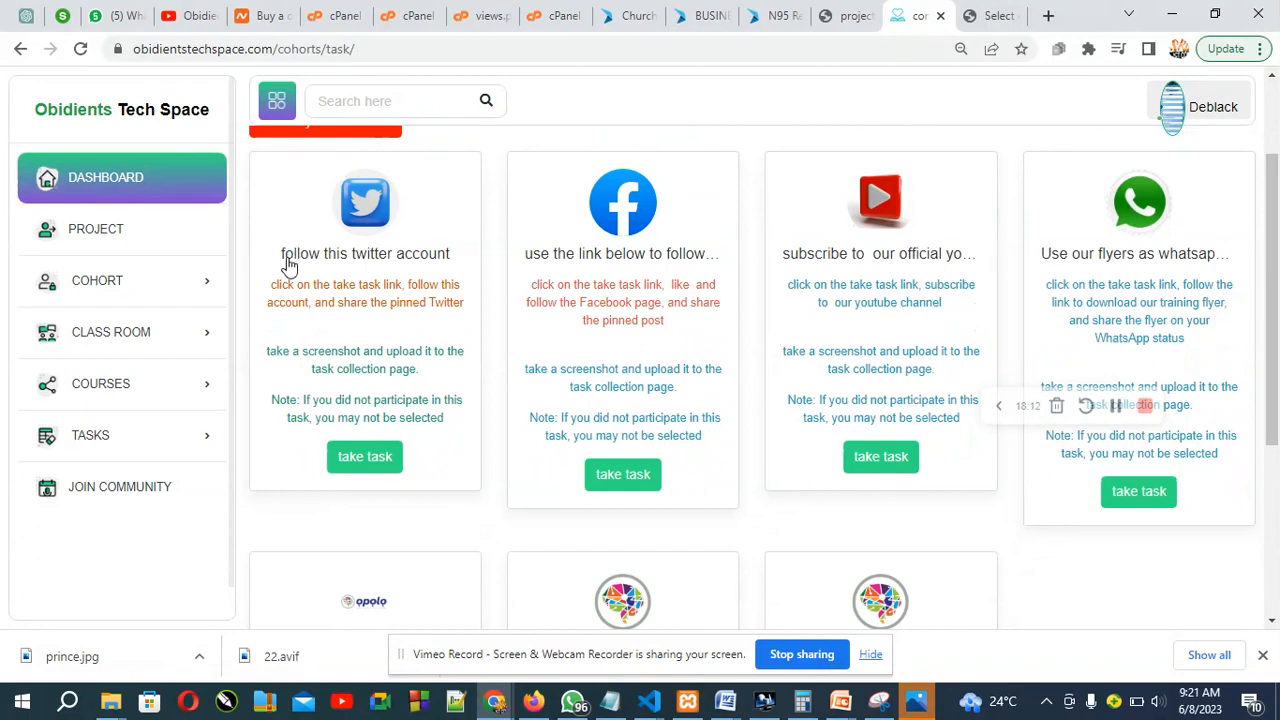
left_click_drag(287, 266, 362, 362)
left_click_drag(432, 417, 297, 256)
left_click_drag(523, 255, 676, 436)
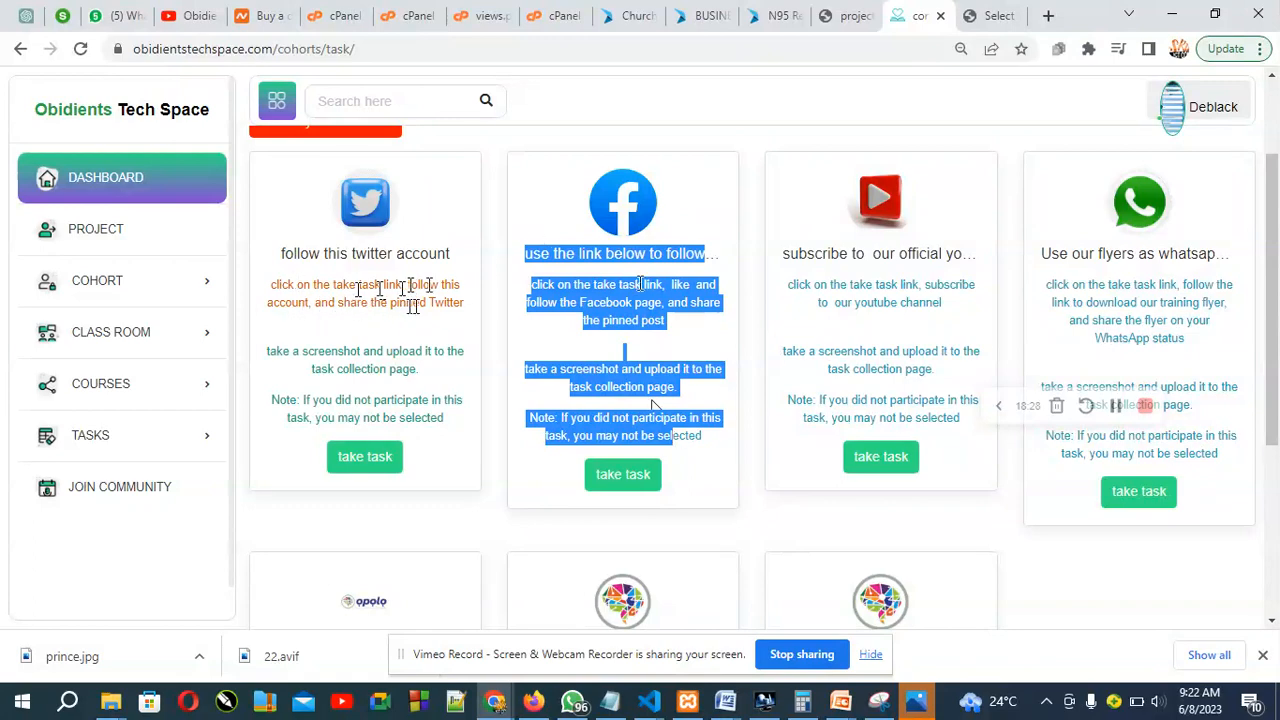
left_click_drag(462, 301, 337, 293)
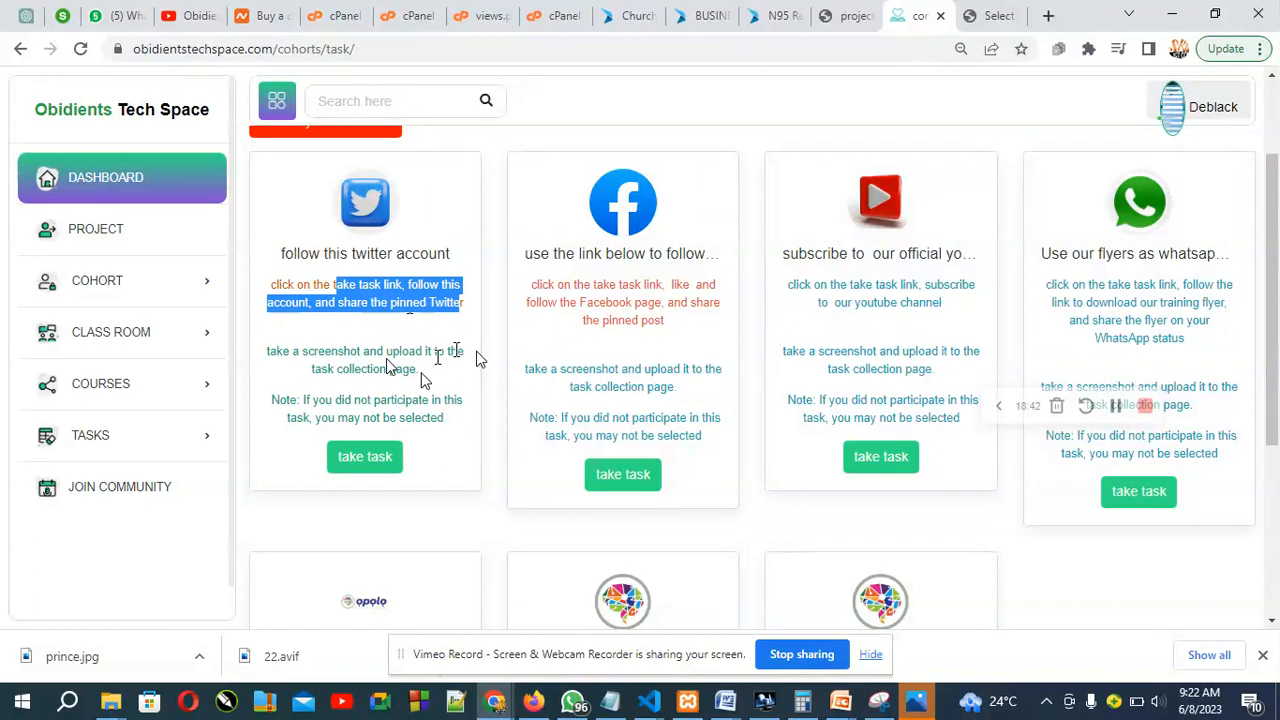
left_click_drag(1277, 304, 1278, 218)
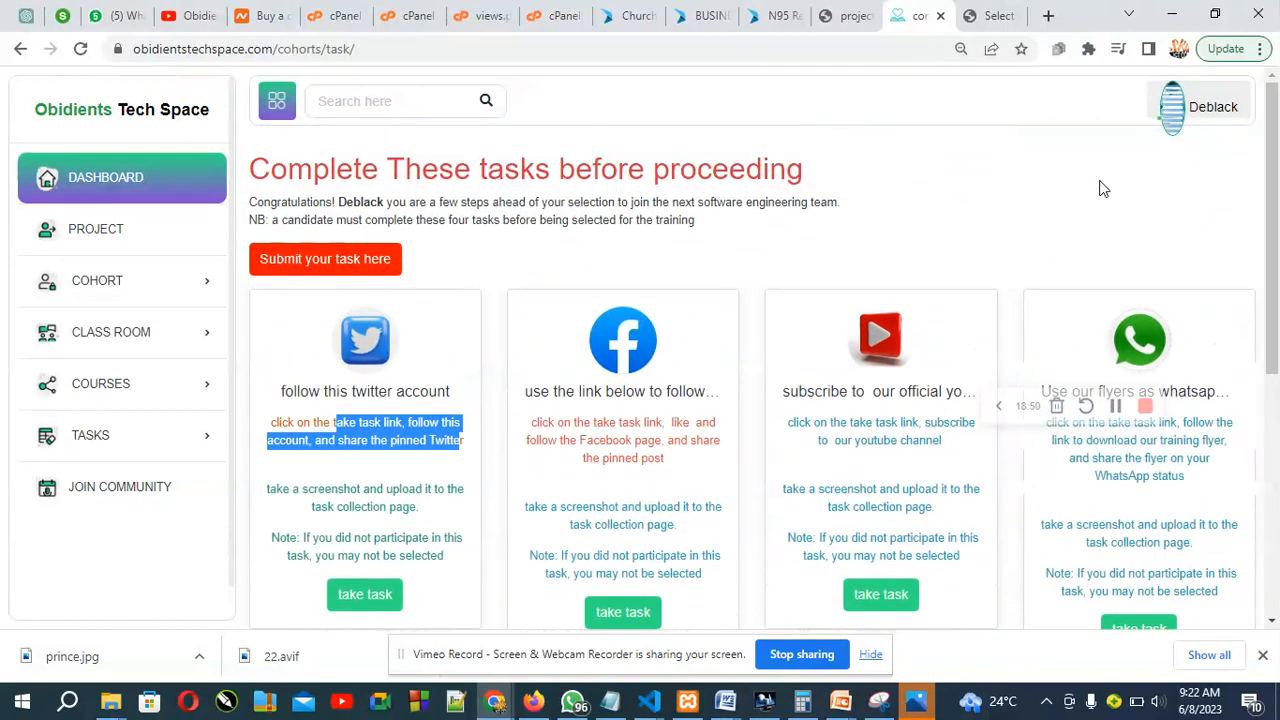
mouse_move(1272, 200)
left_mouse_down()
mouse_move(1270, 295)
mouse_move(1263, 237)
mouse_move(1268, 202)
mouse_move(1275, 290)
mouse_move(1276, 205)
left_mouse_up()
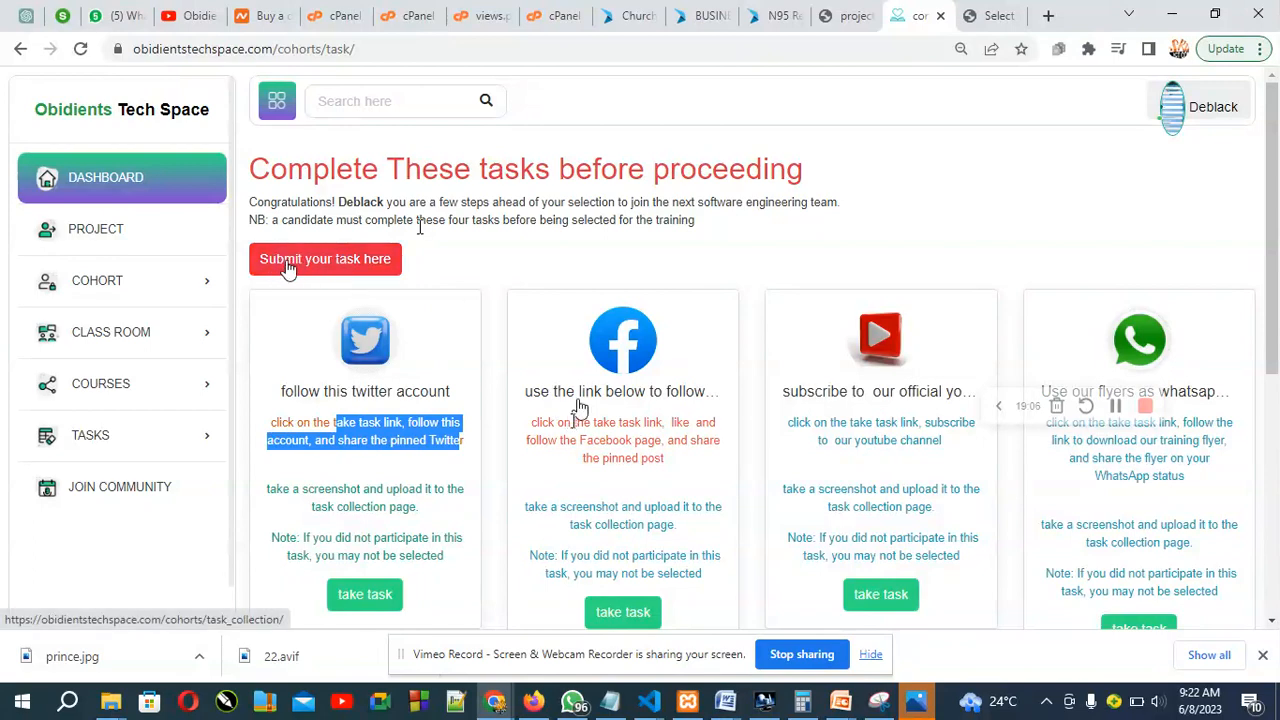
Step: Open the task submission page from the tasks page and review the notice about required and submitted tasks
left_click(355, 268)
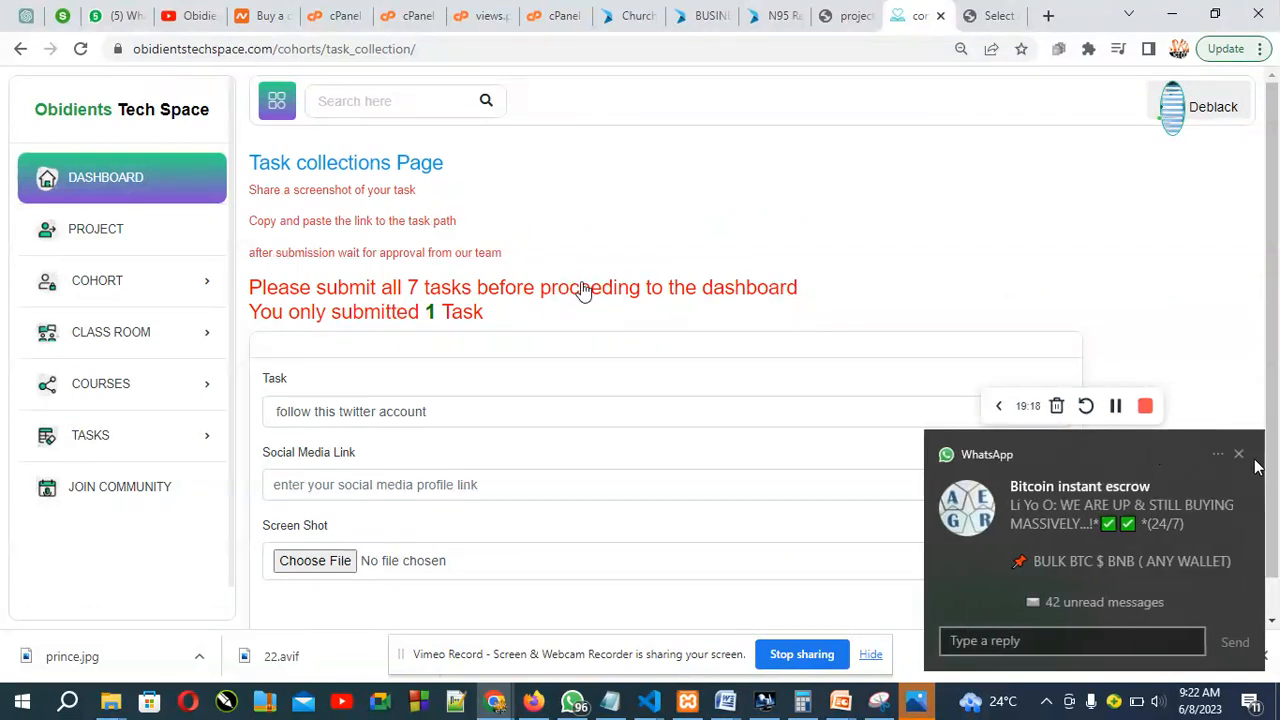
left_click(1239, 454)
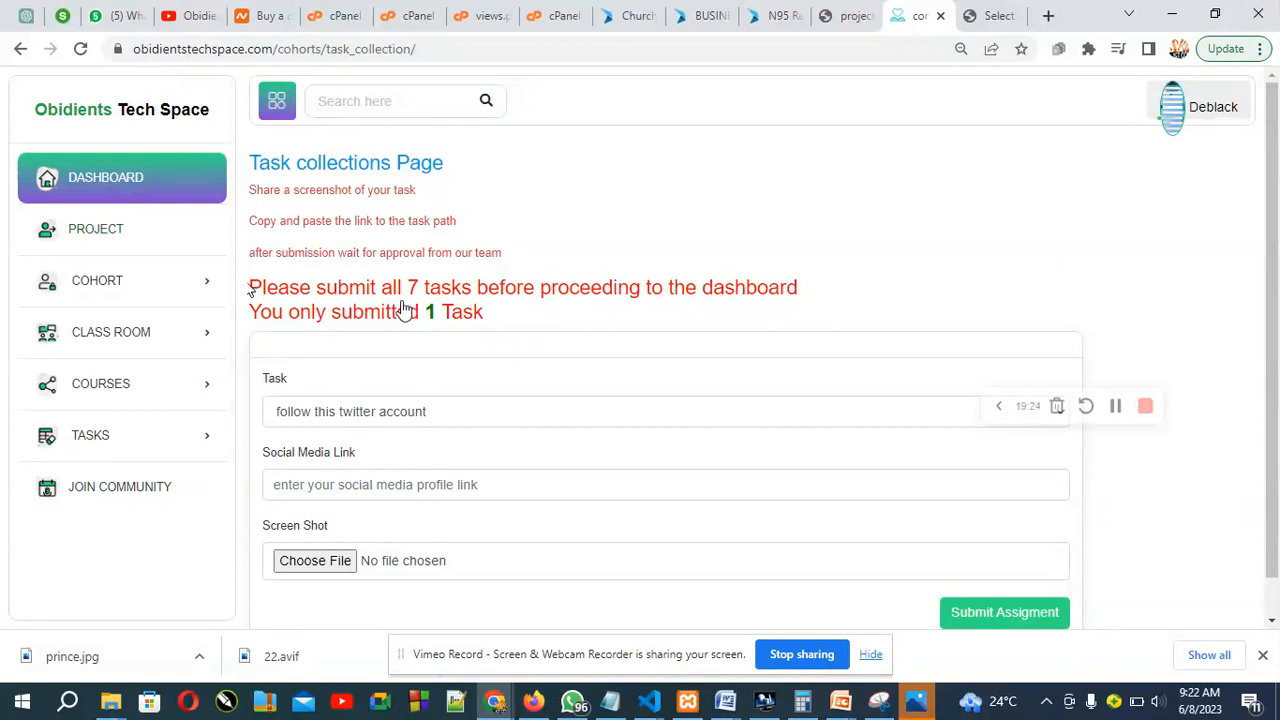
left_click_drag(497, 318, 248, 292)
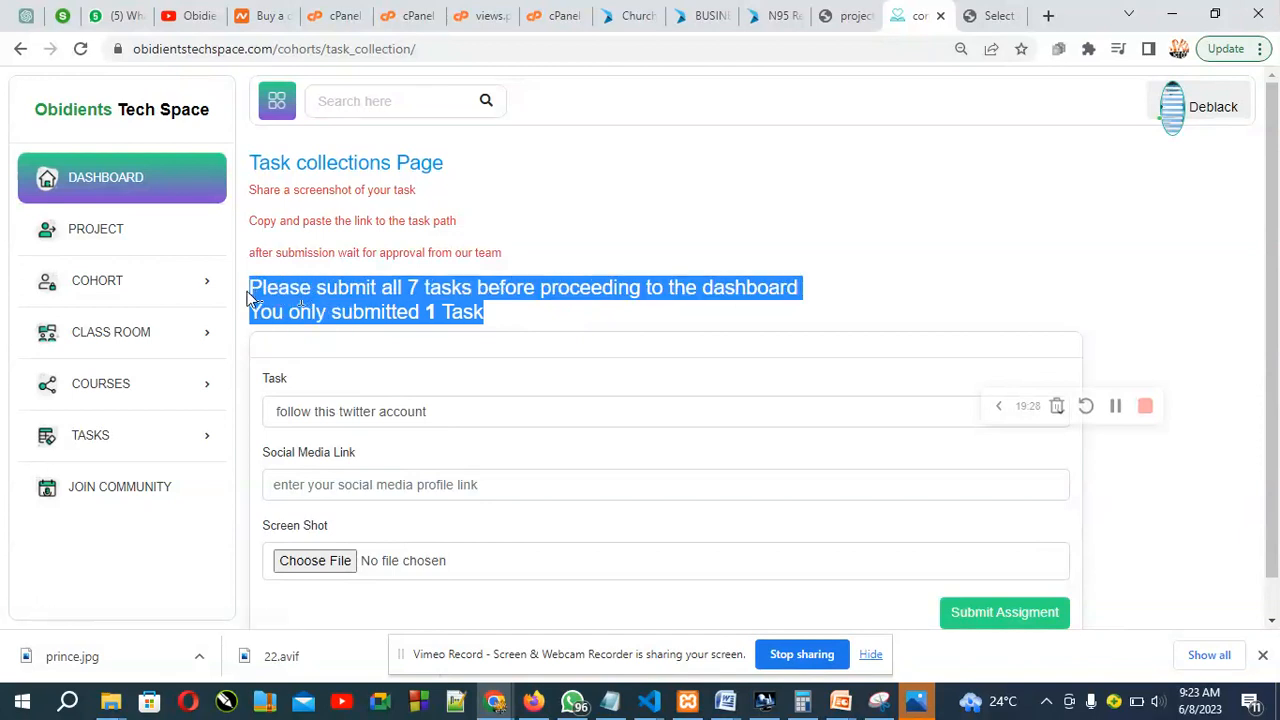
Step: Try to open the dashboard from the task collection page and review its task submission notice
left_click(107, 185)
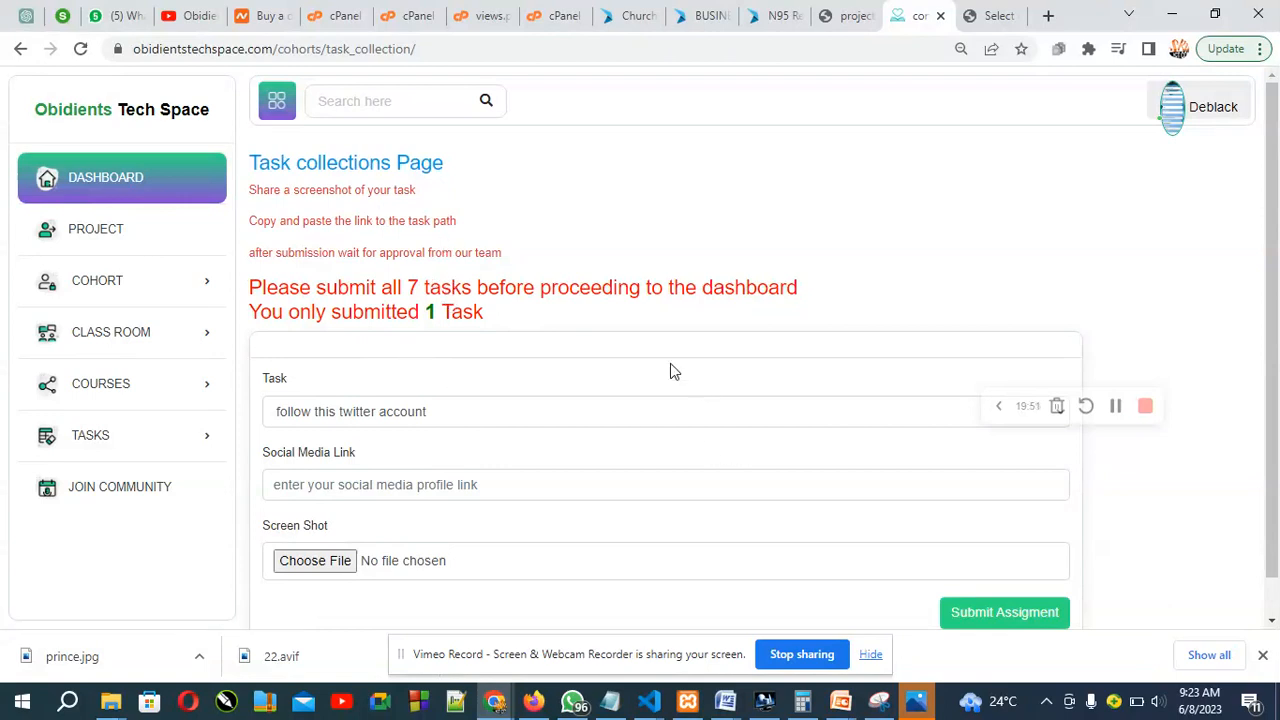
left_click_drag(494, 312, 256, 292)
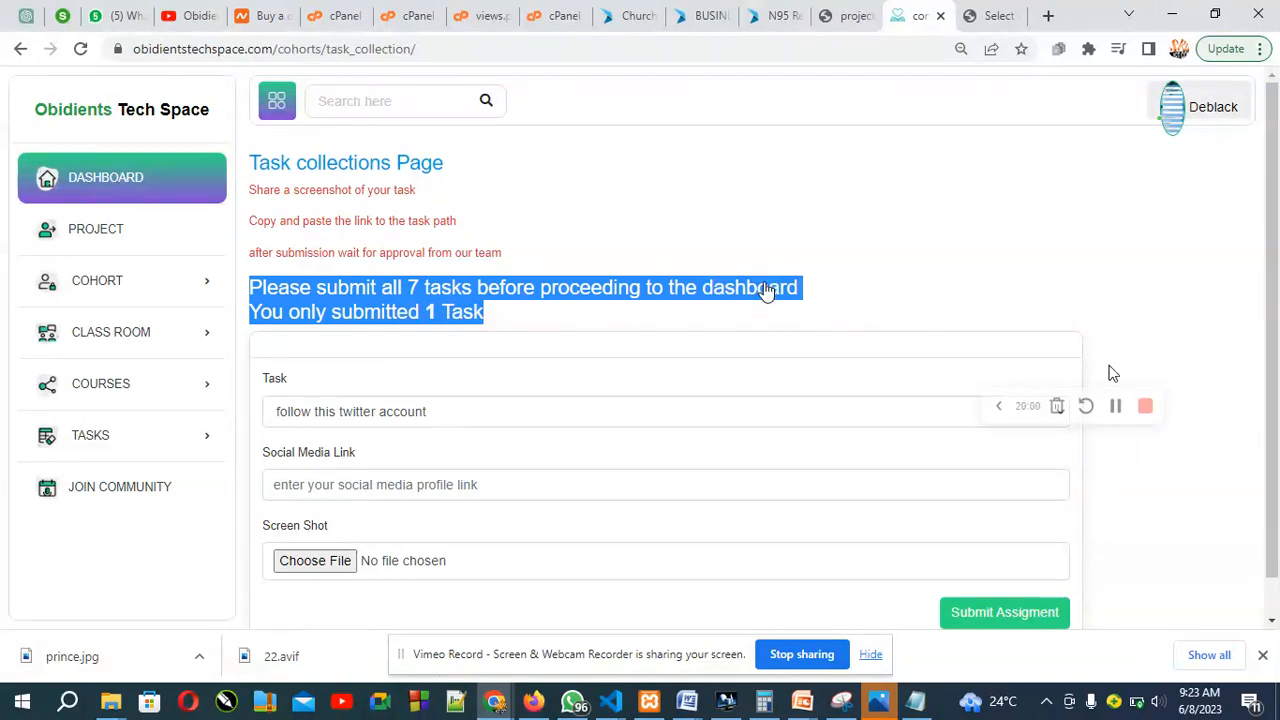
left_click(1115, 405)
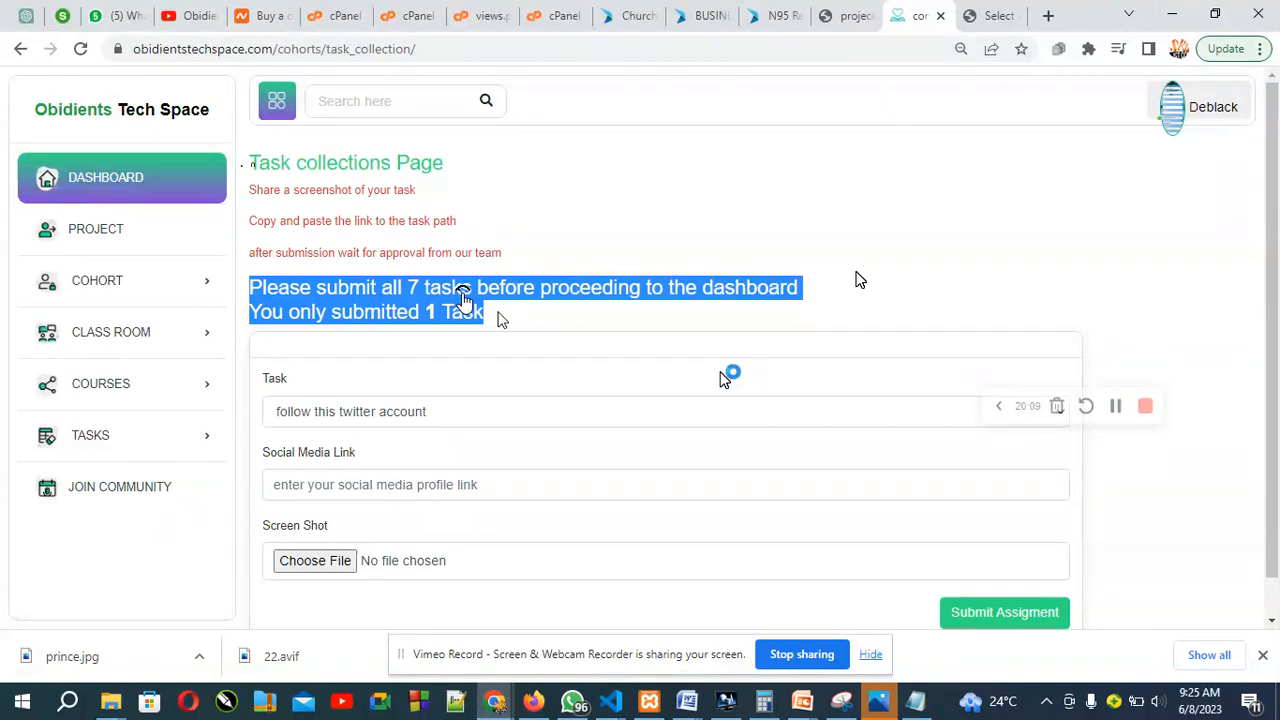
left_click(145, 190)
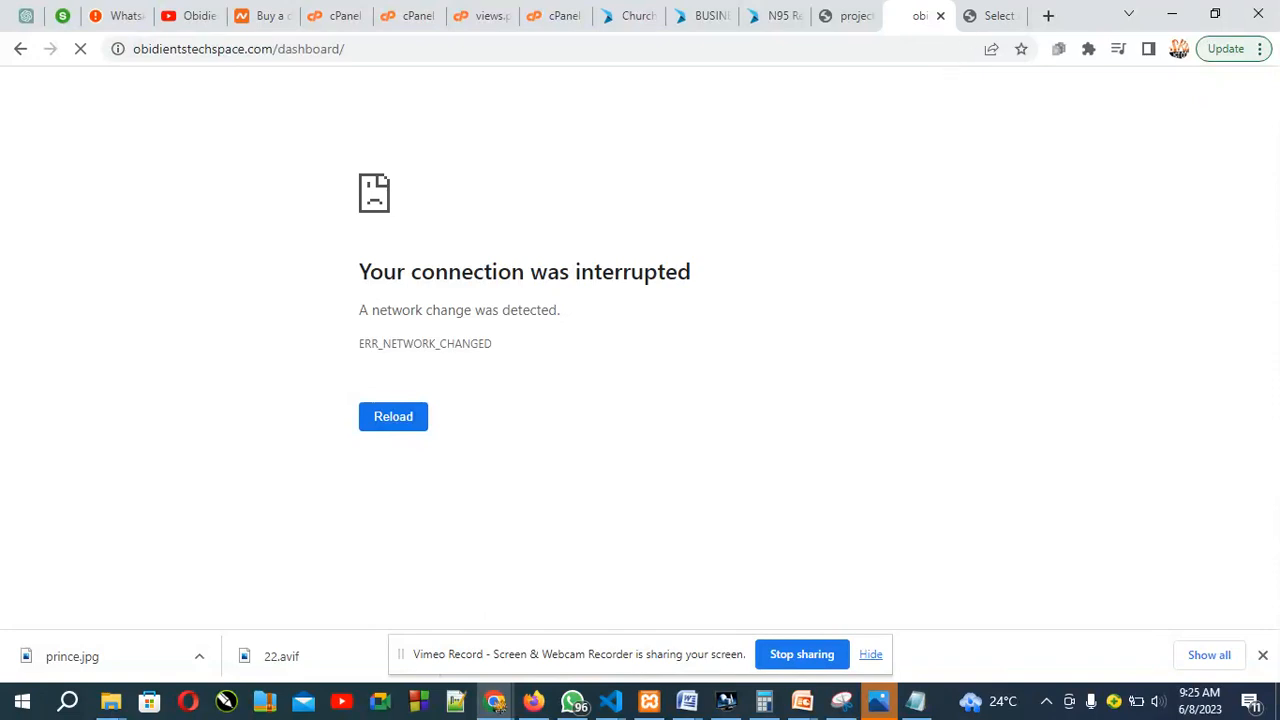
Step: Switch to the projects page and review the current Cohort 2 project with its start date and deadline
left_click(995, 15)
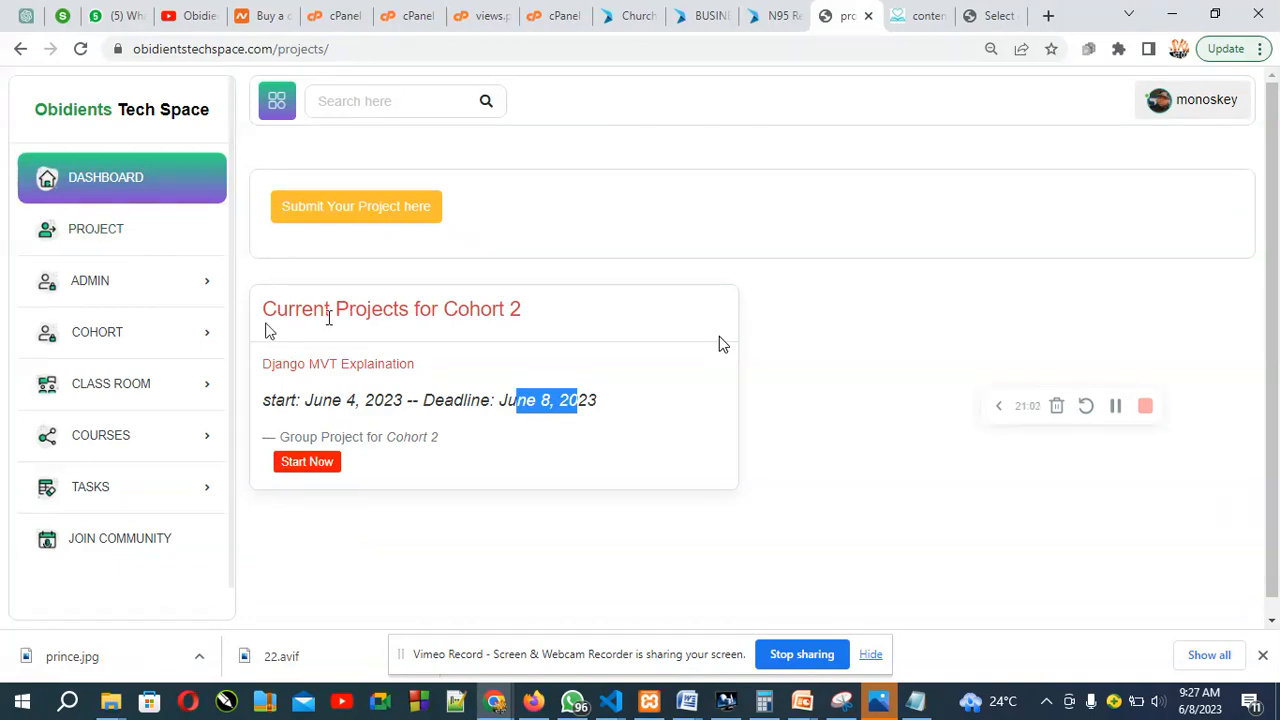
left_click(266, 308)
left_click_drag(266, 308, 520, 312)
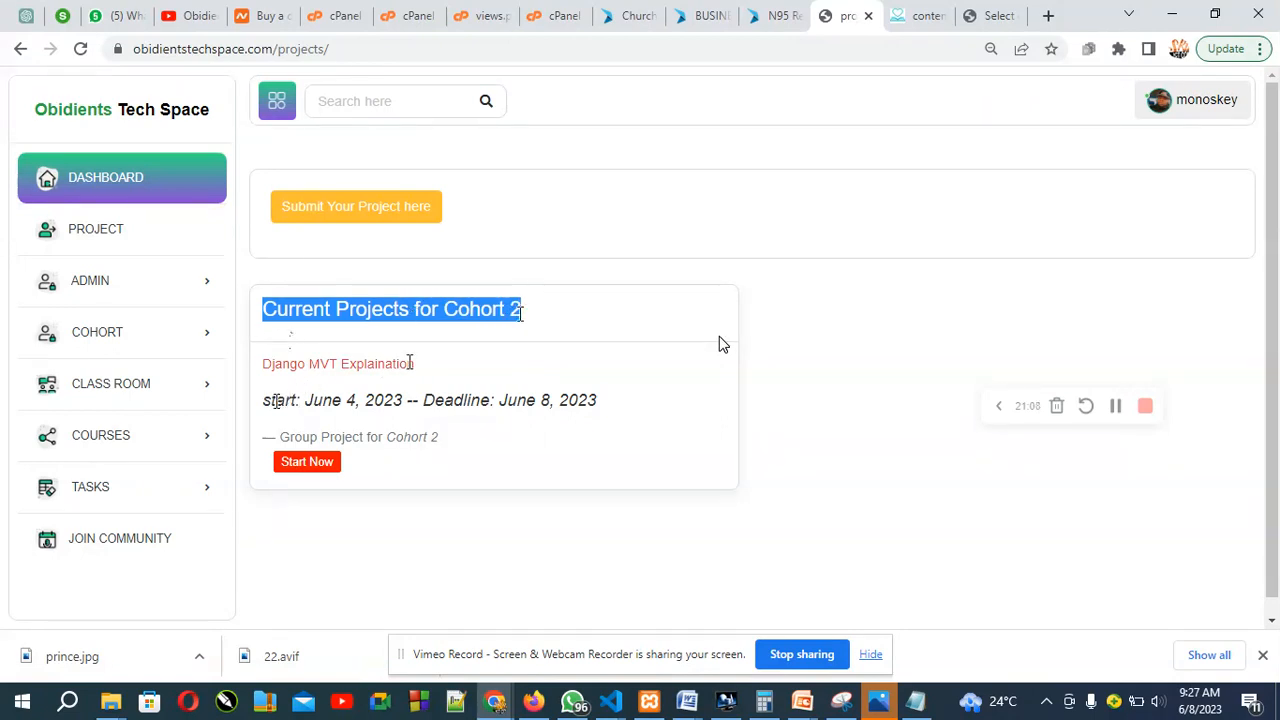
left_click_drag(264, 401, 572, 403)
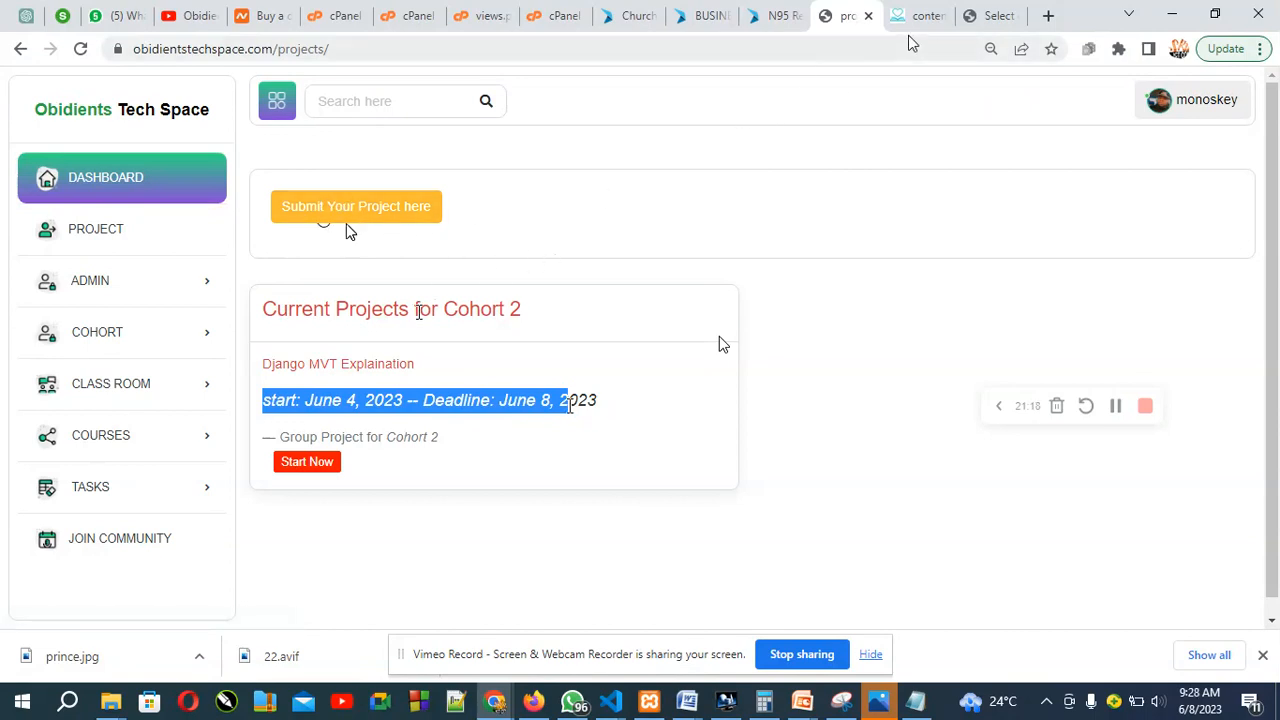
Step: Return to the task collection page and select "subscribe to our official youtube channel" as the task
left_click(920, 10)
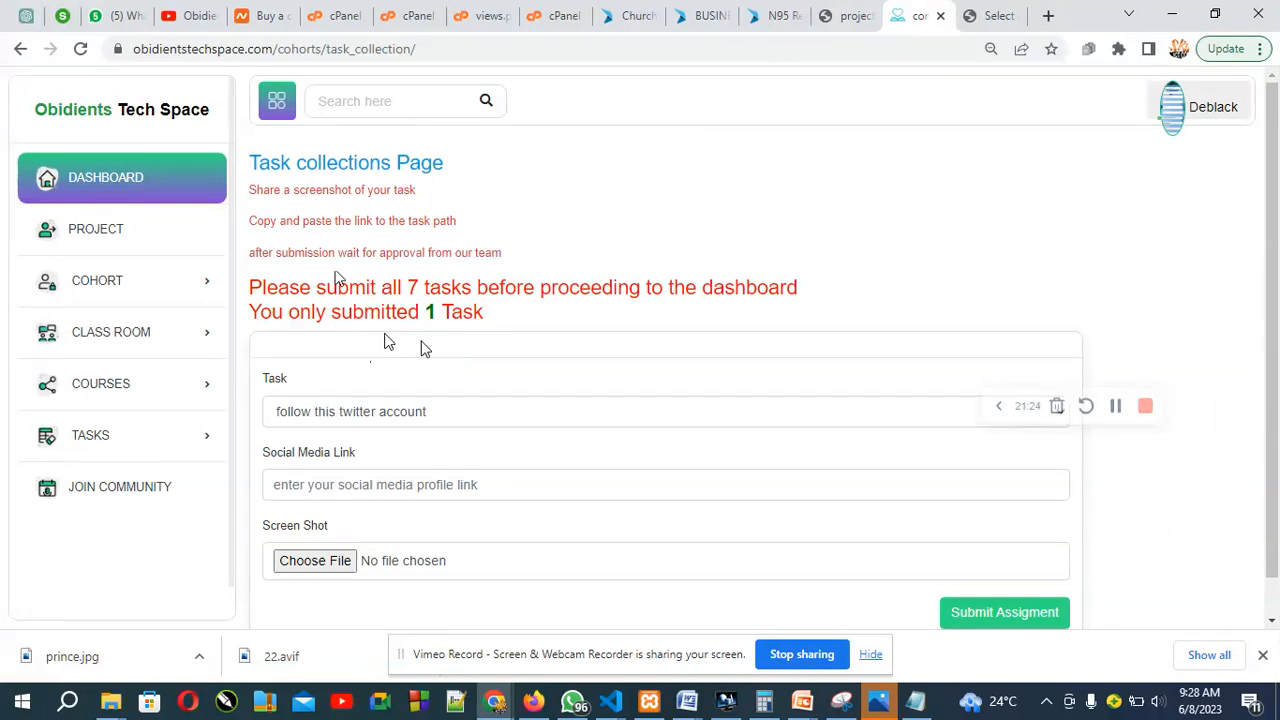
scroll(378, 289, "down", 1)
scroll(378, 289, "up", 1)
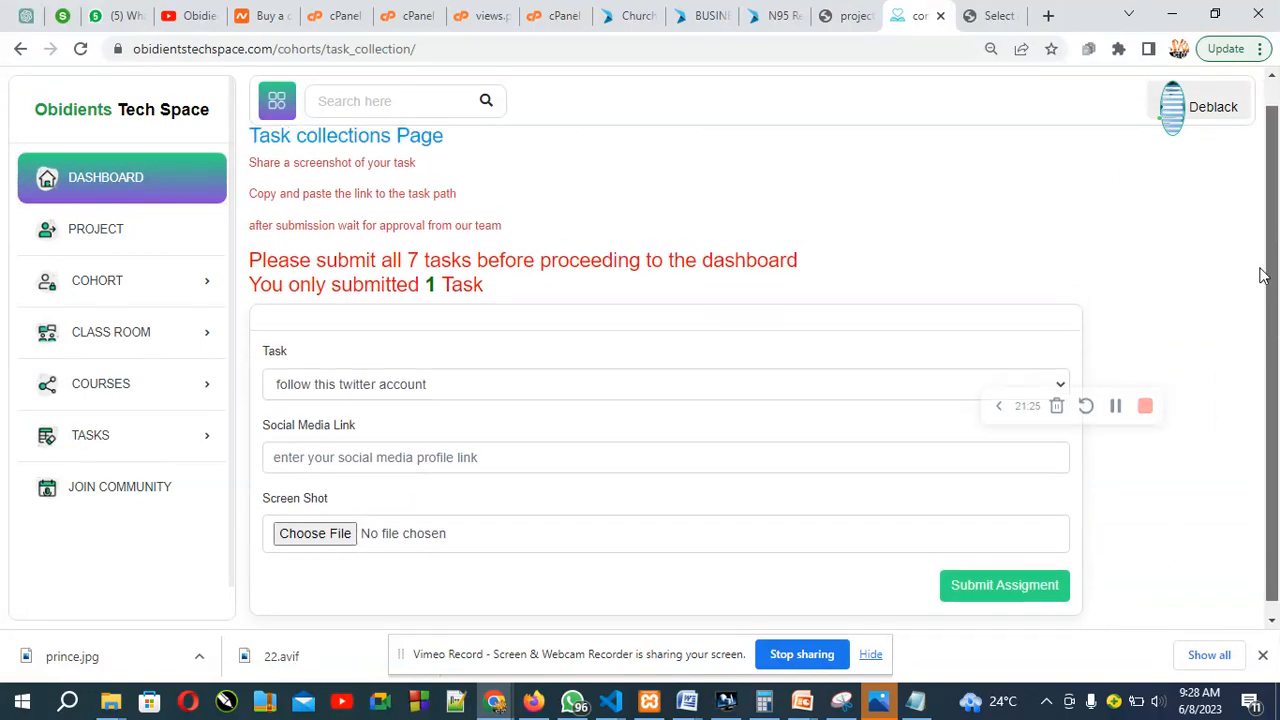
scroll(660, 356, "down", 1)
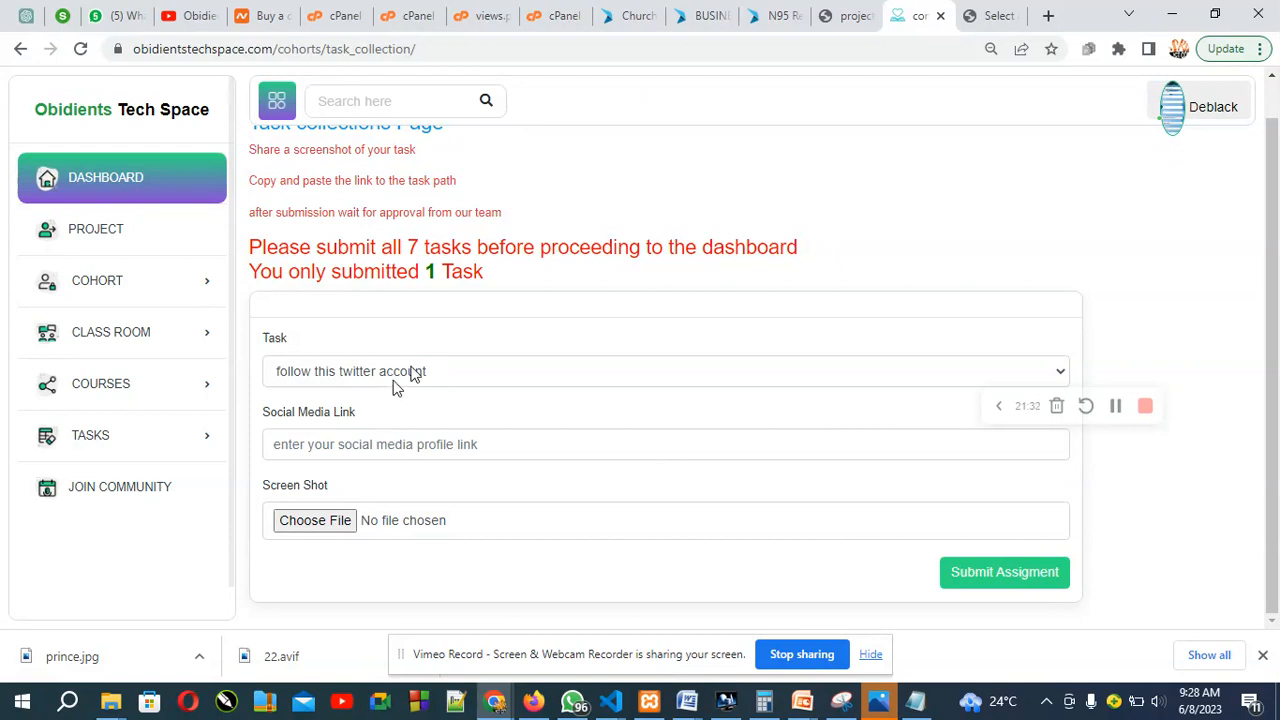
left_click(418, 372)
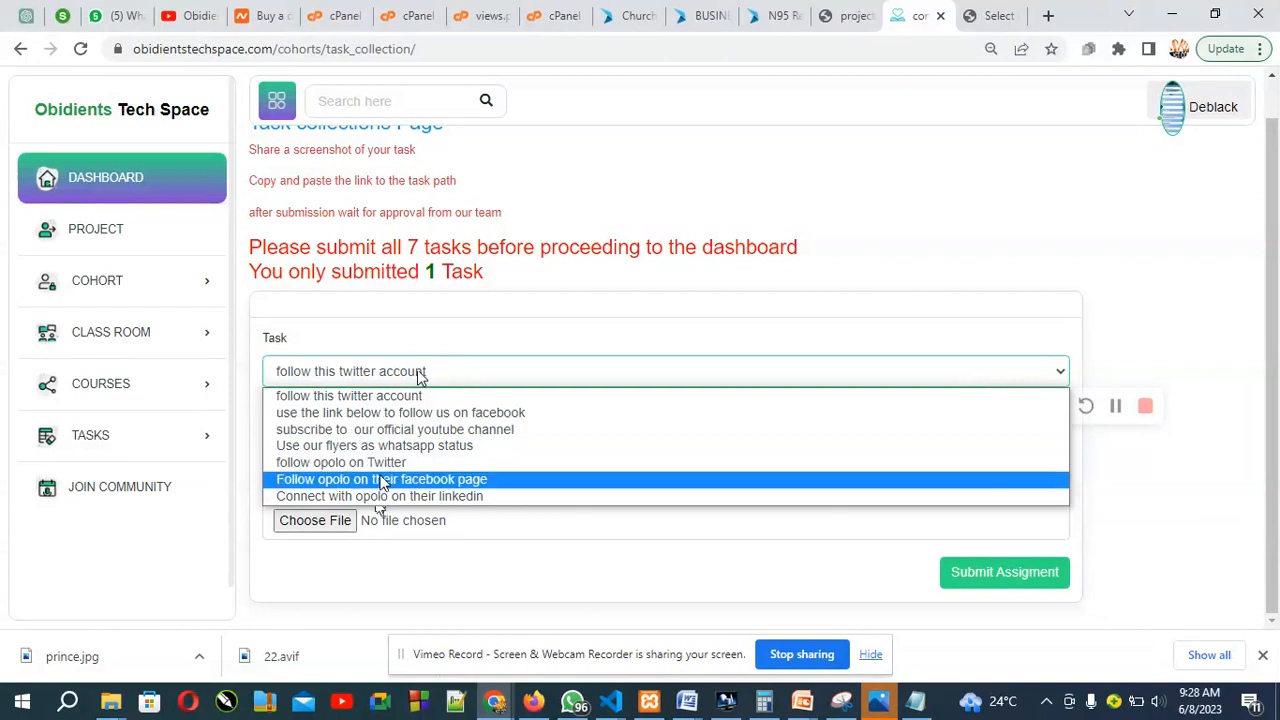
left_click(435, 430)
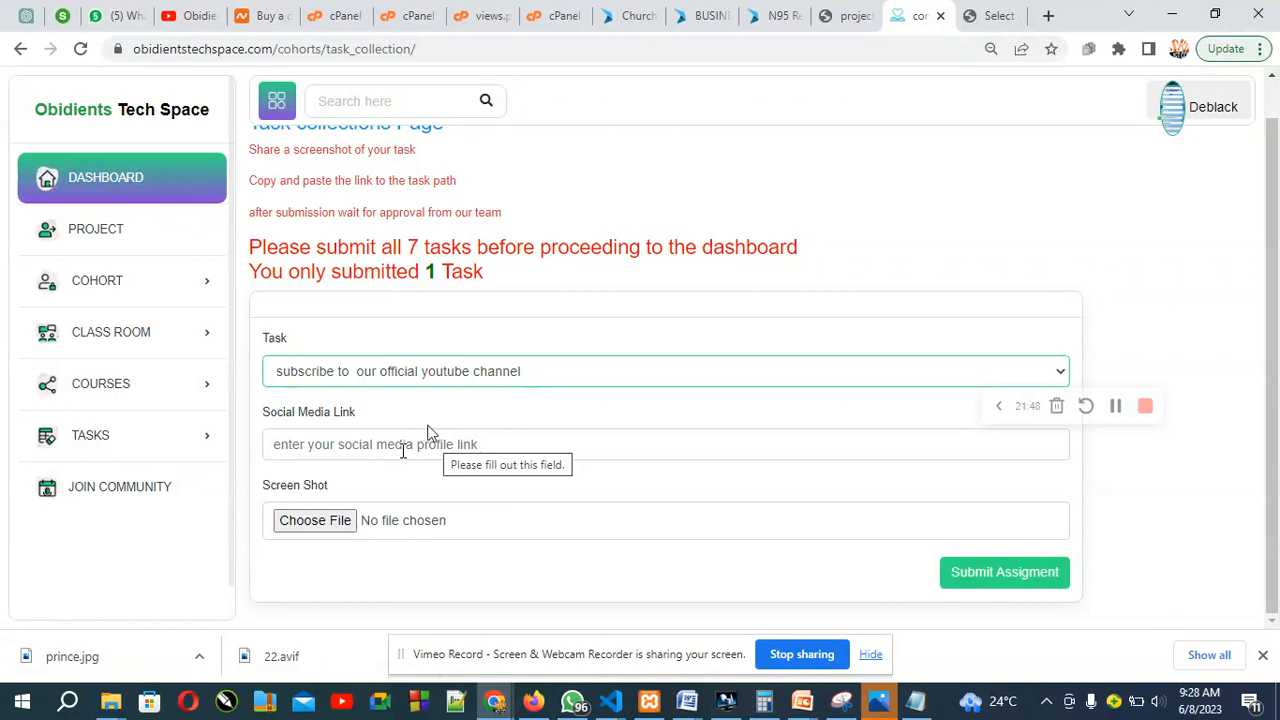
left_click(486, 449)
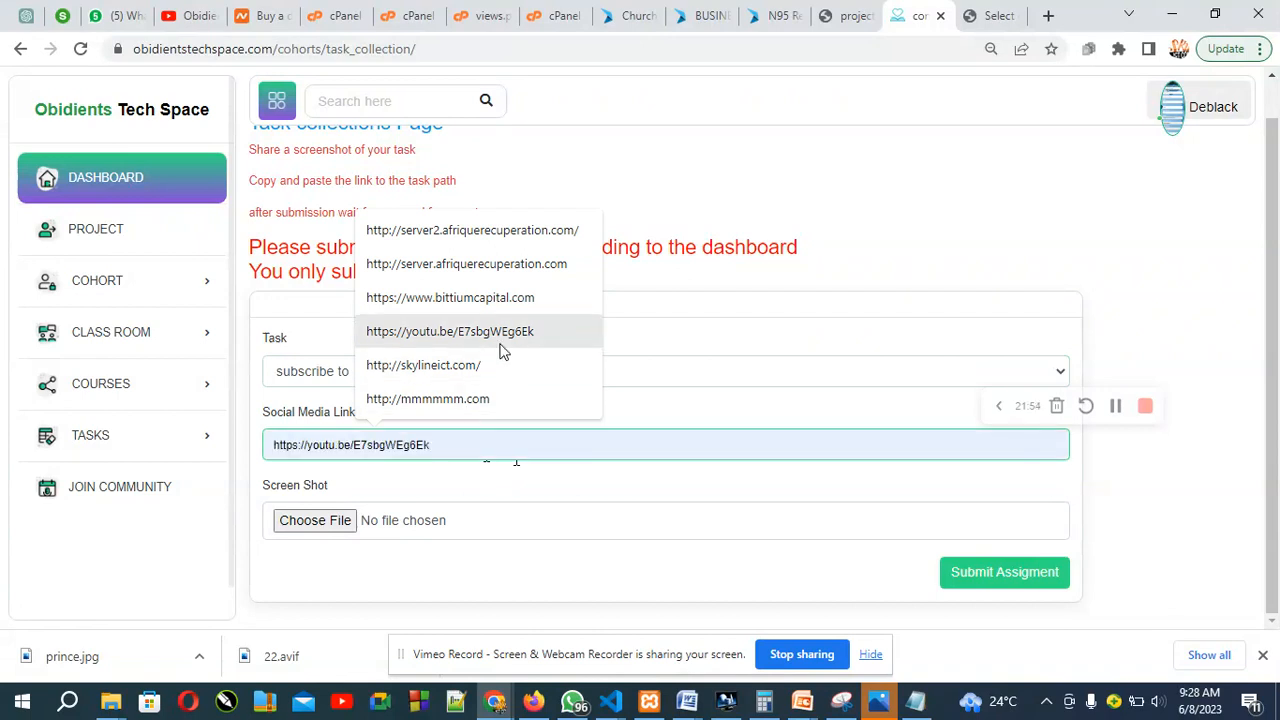
left_click(1047, 12)
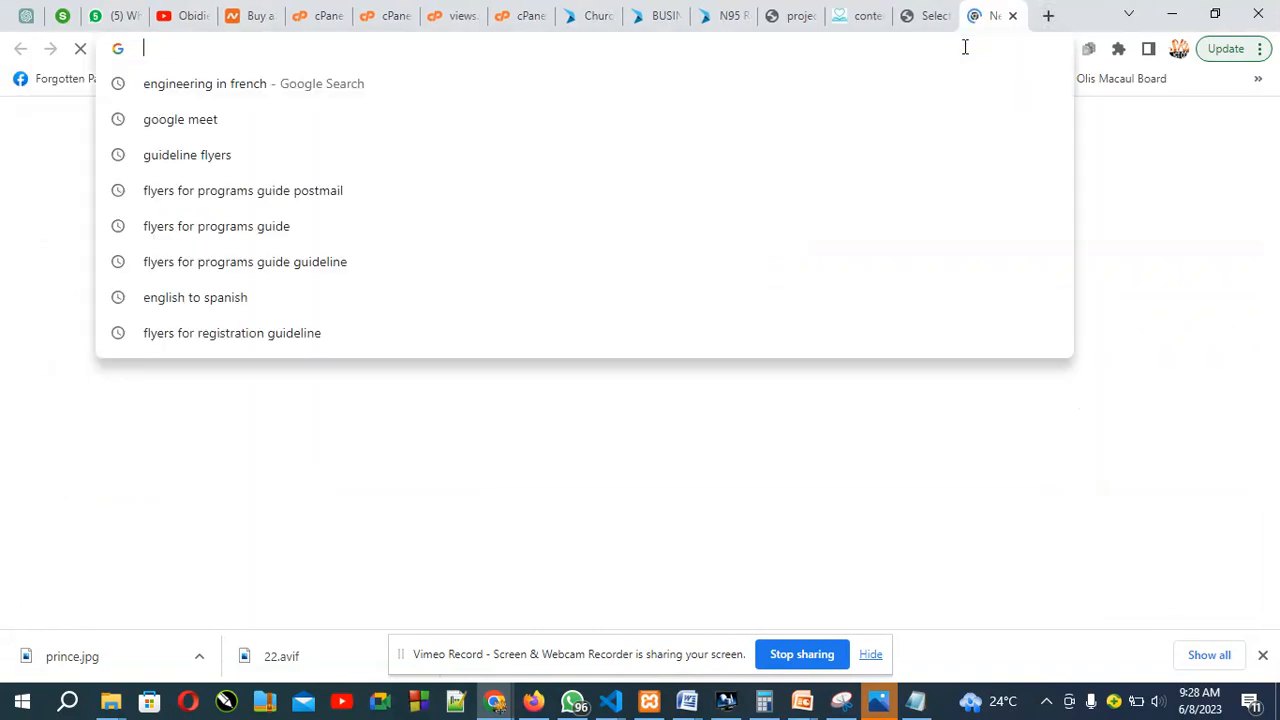
type("you")
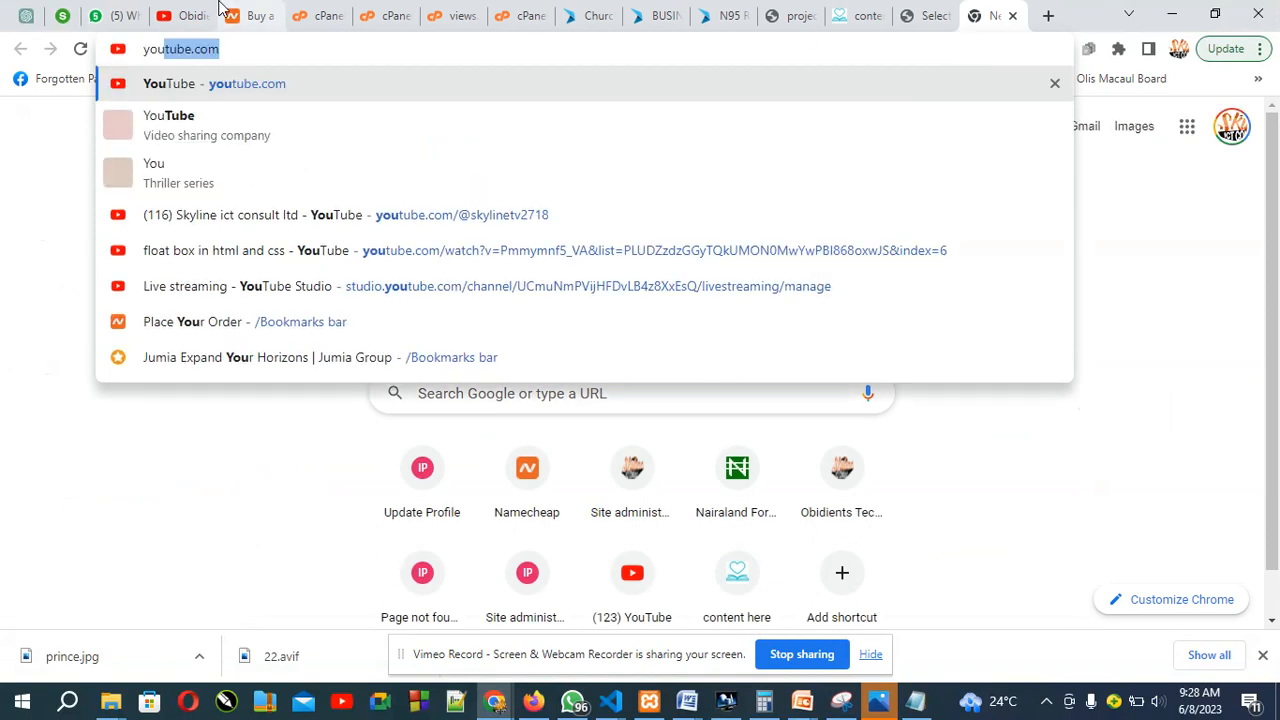
left_click(457, 217)
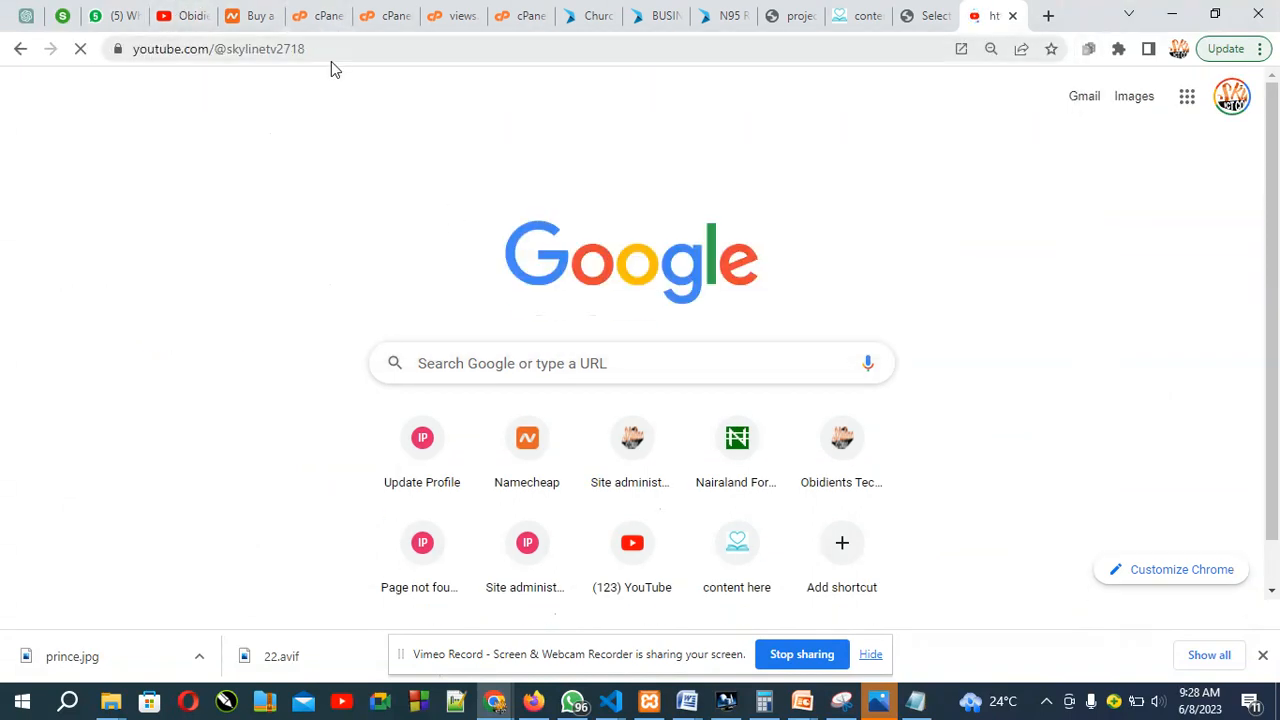
left_click(165, 49)
key("ctrl+c")
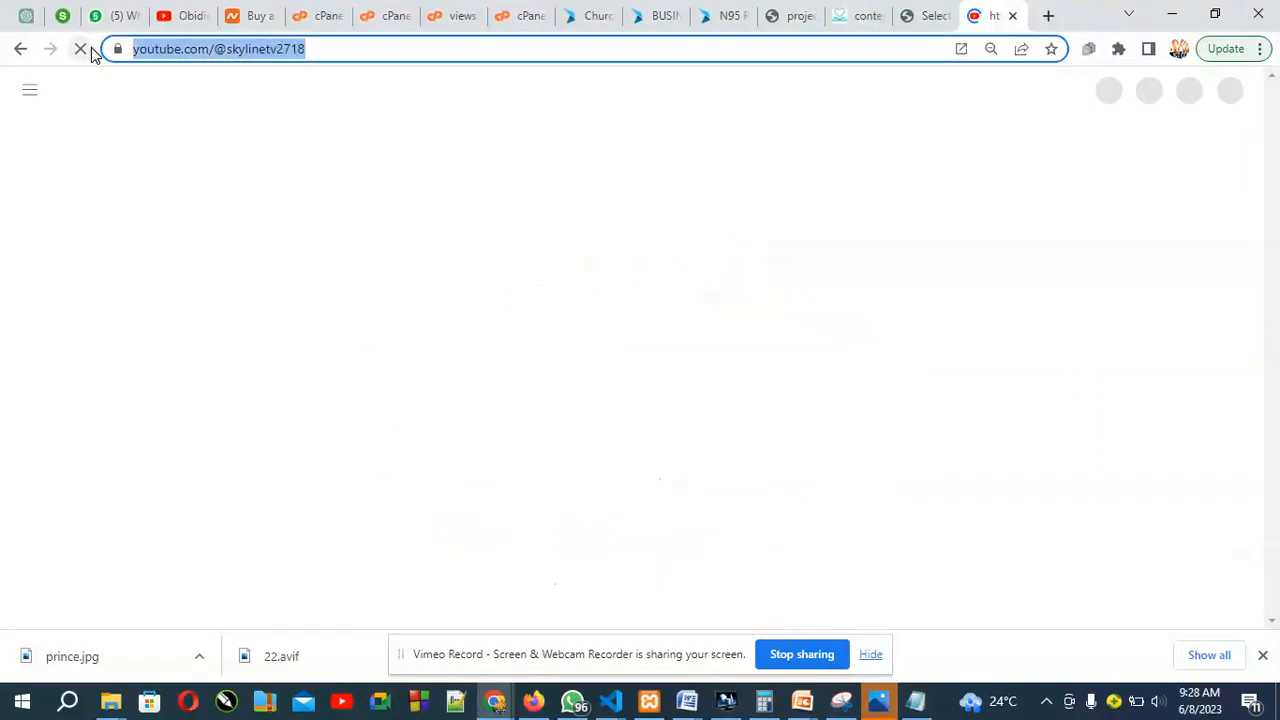
left_click(876, 9)
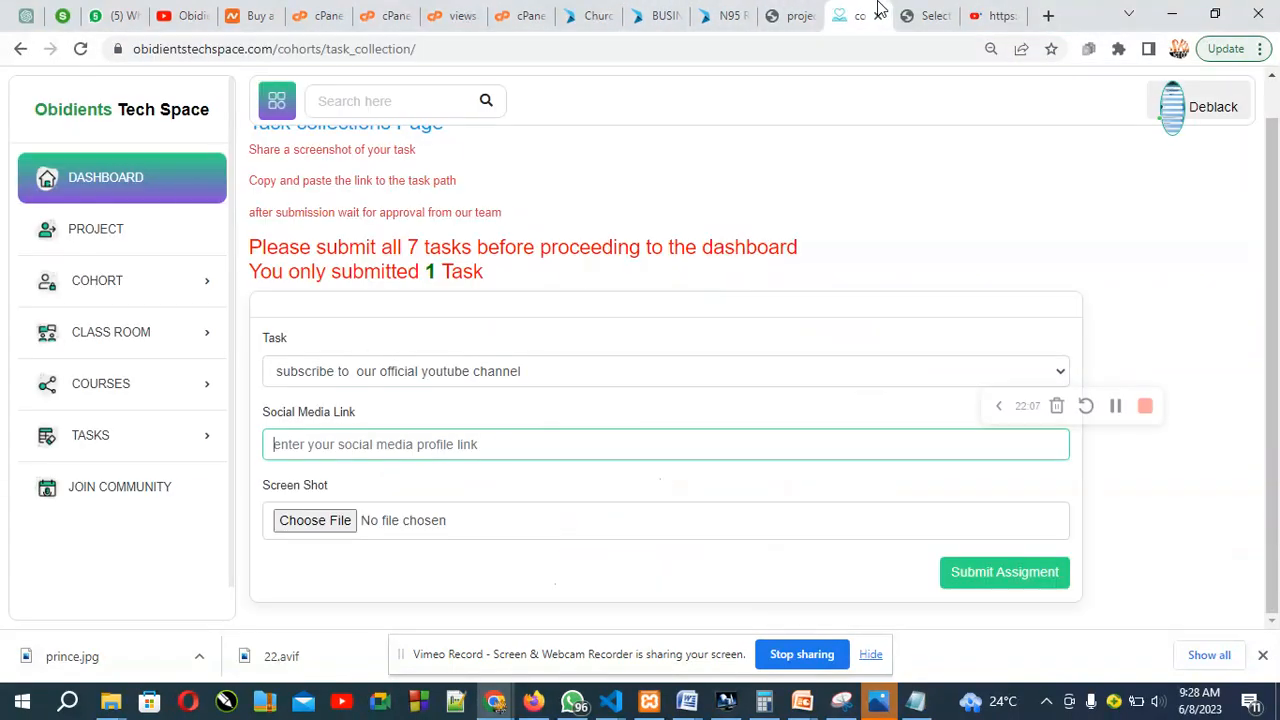
left_click(377, 456)
key("ctrl+v")
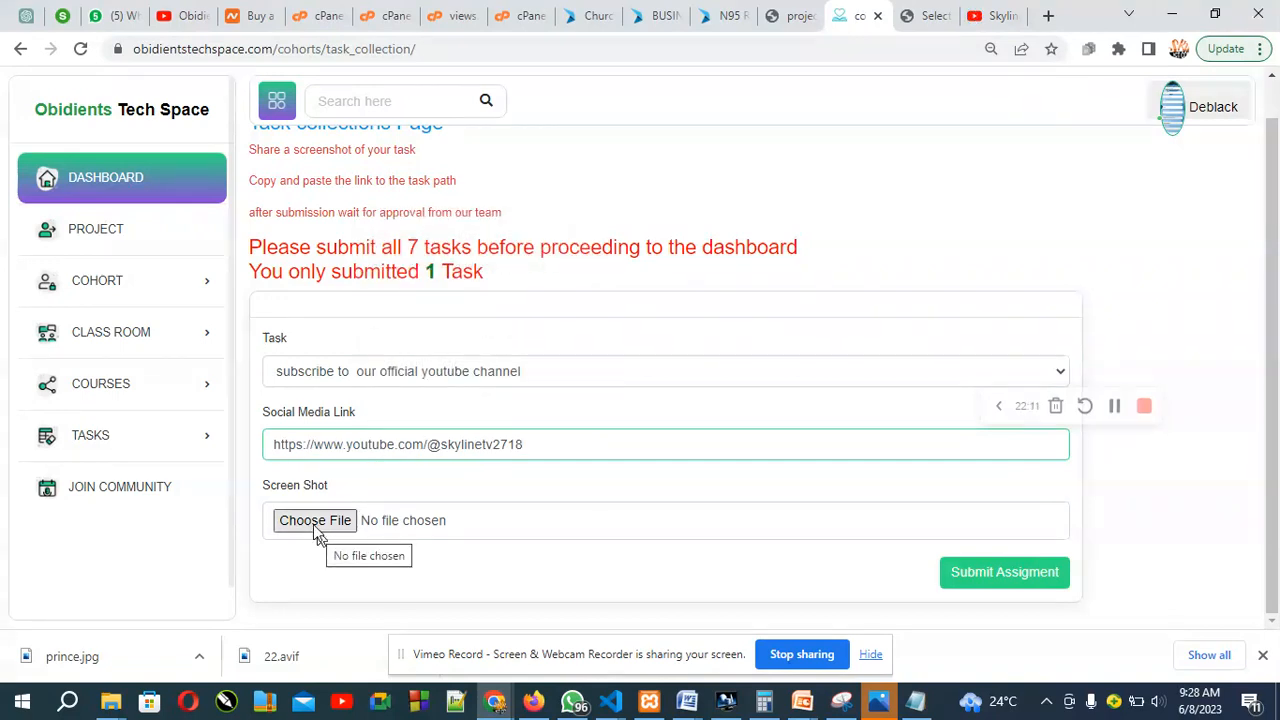
Step: Switch to the Skyline ict consult ltd YouTube channel and look over its page, toggling playback of the featured video
left_click(925, 15)
left_click(988, 12)
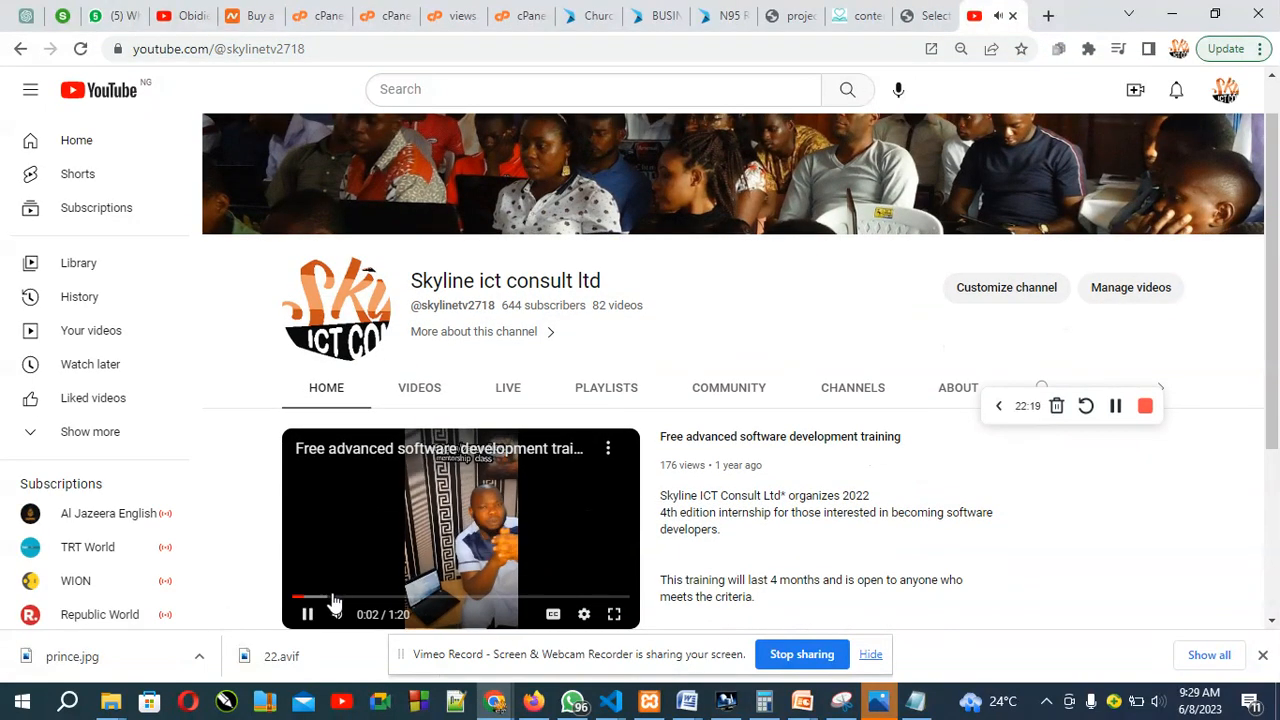
left_click(310, 616)
left_click(310, 615)
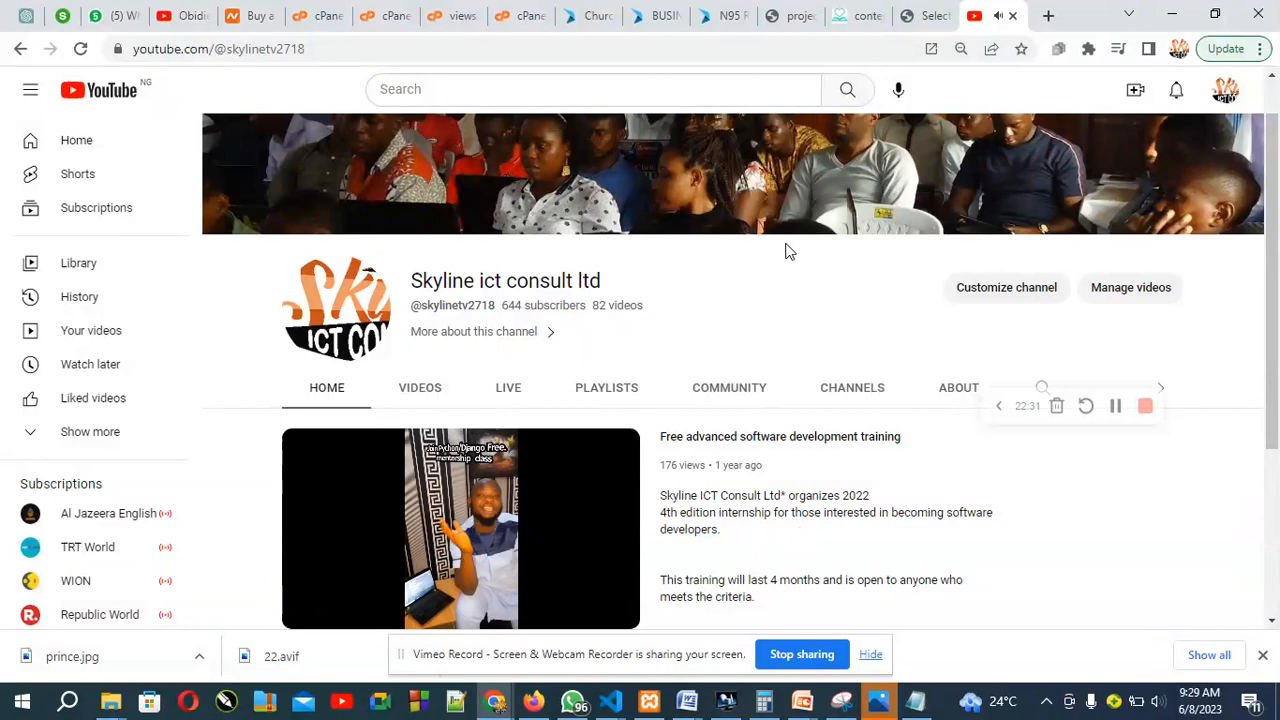
Step: Attach the image 2.jpg as the screenshot for the YouTube subscription task in the task collection form
left_click(858, 12)
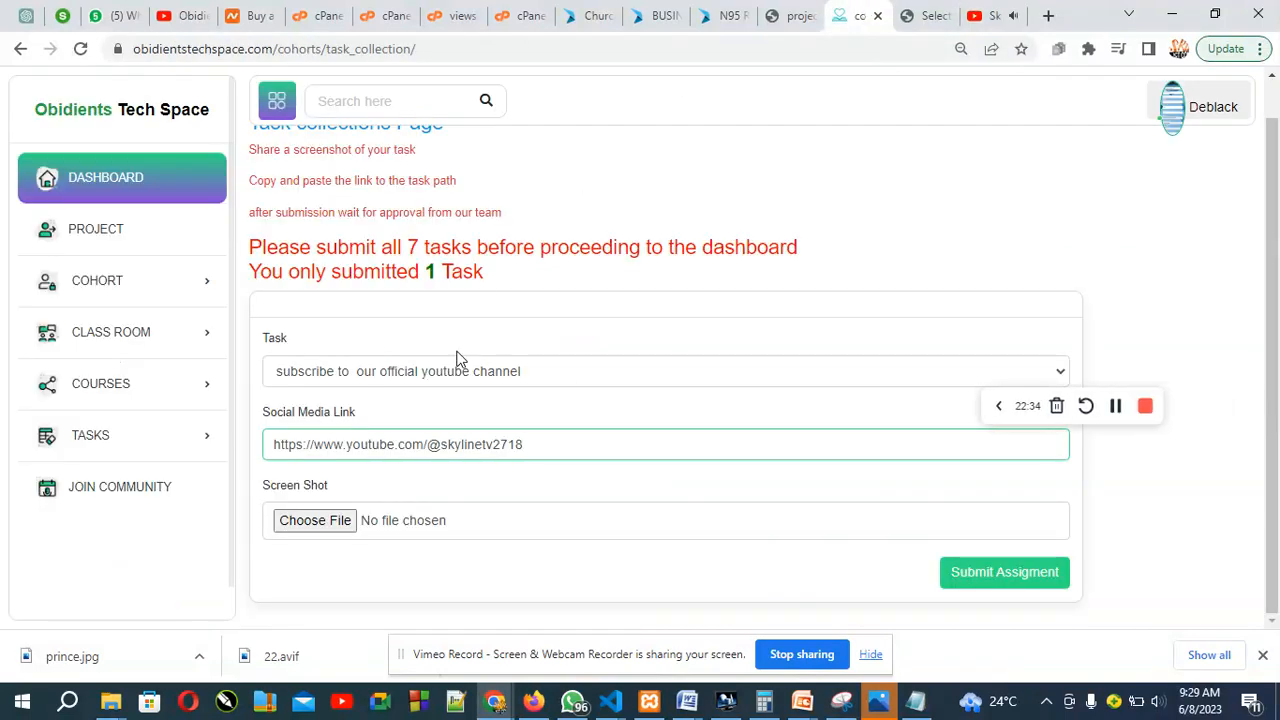
left_click(330, 524)
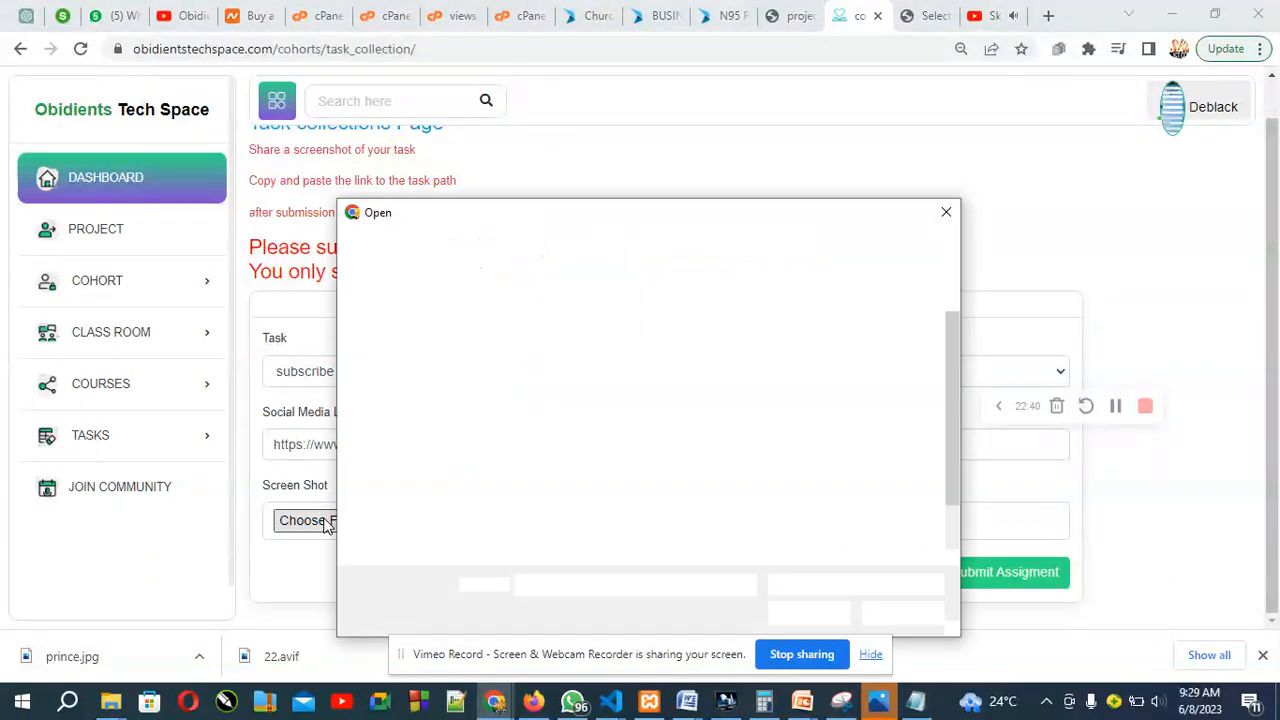
double_click(579, 362)
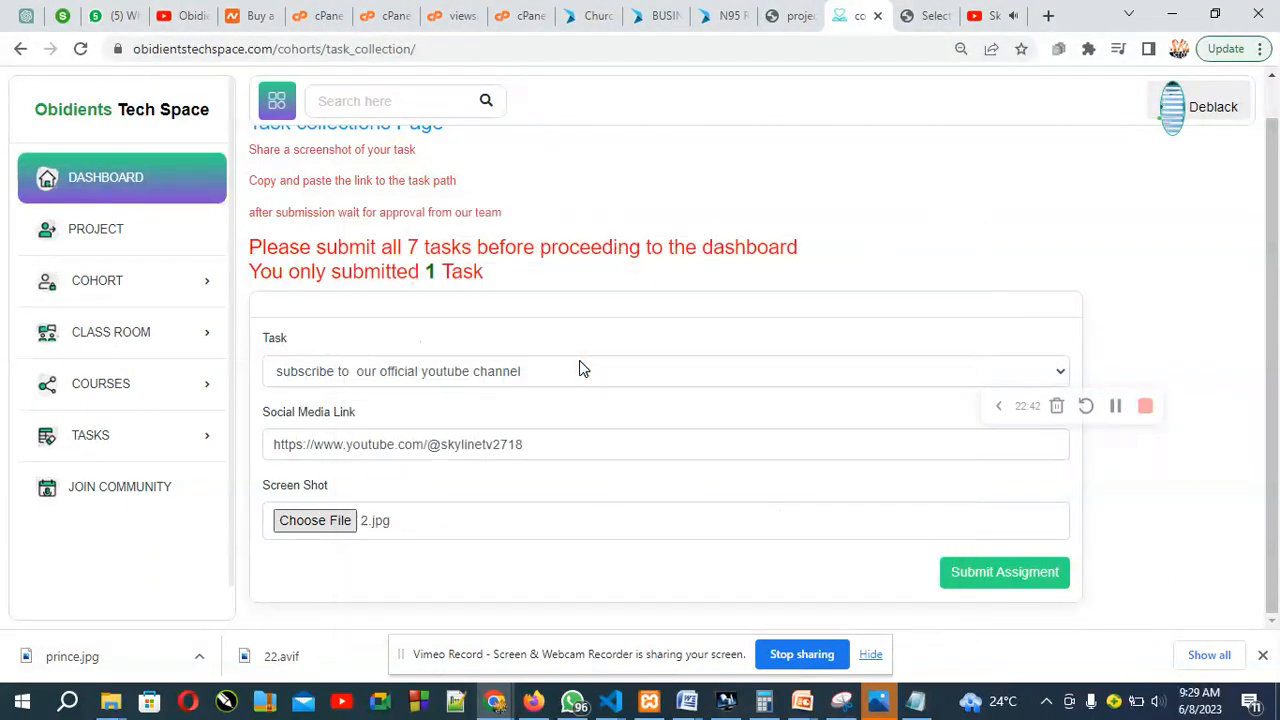
Step: Submit the YouTube subscription task, reloading the page and confirming the form resubmission
left_click_drag(494, 271, 387, 275)
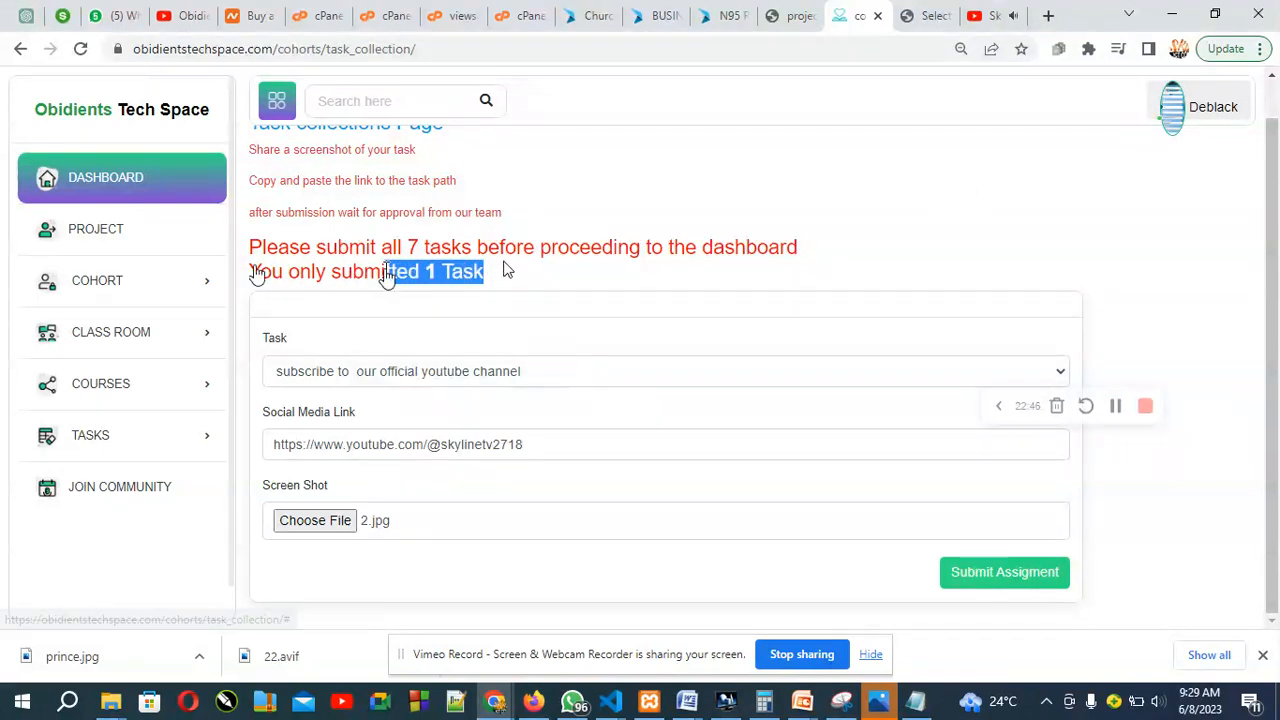
left_click(966, 585)
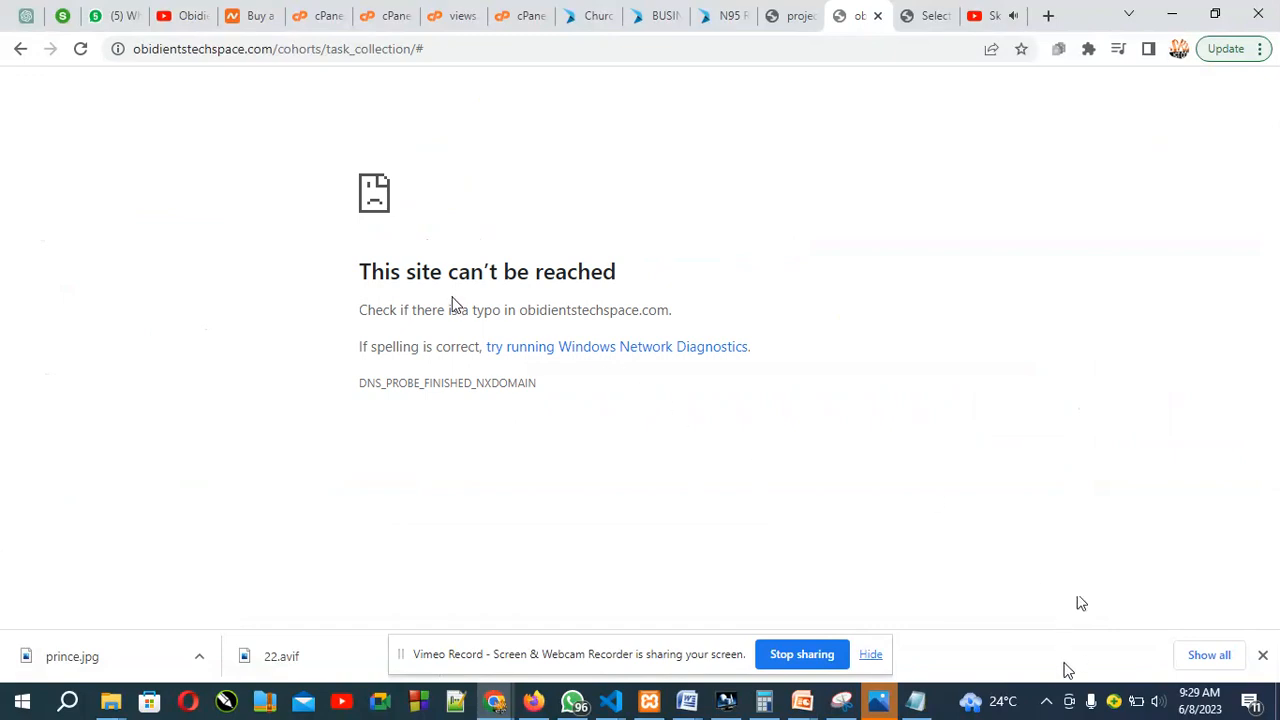
left_click(1047, 701)
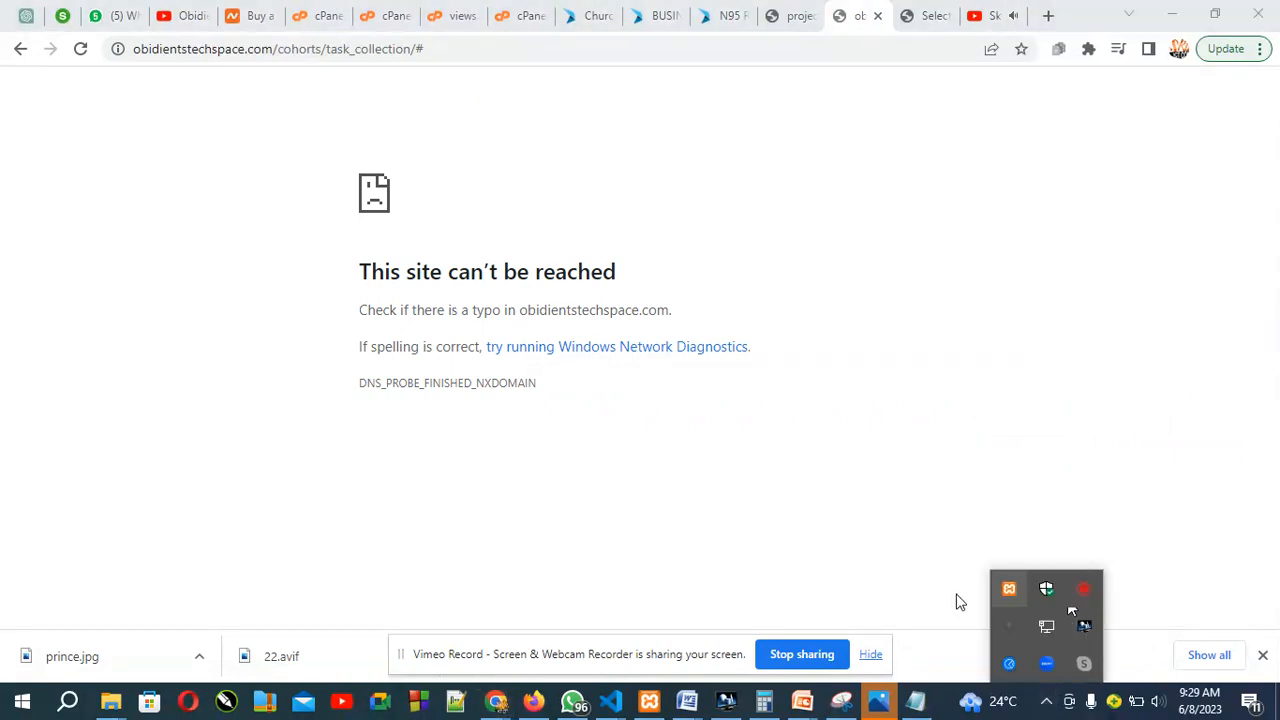
left_click(82, 50)
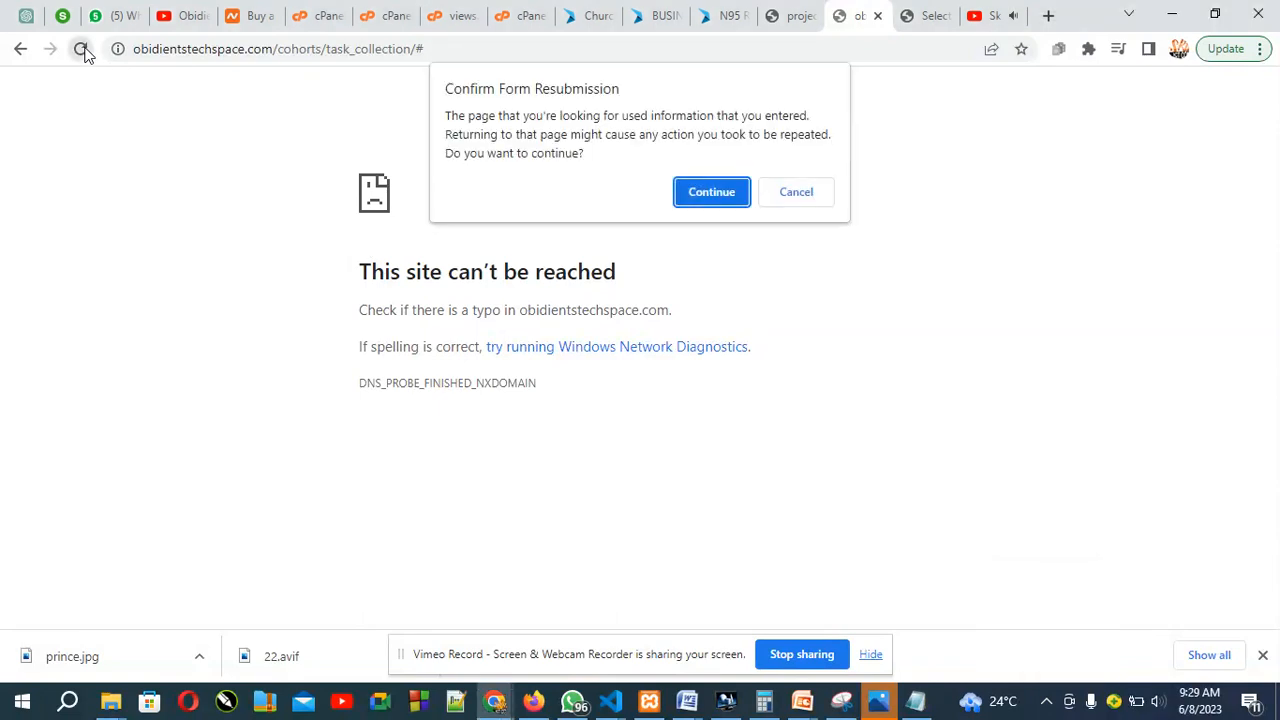
left_click(711, 192)
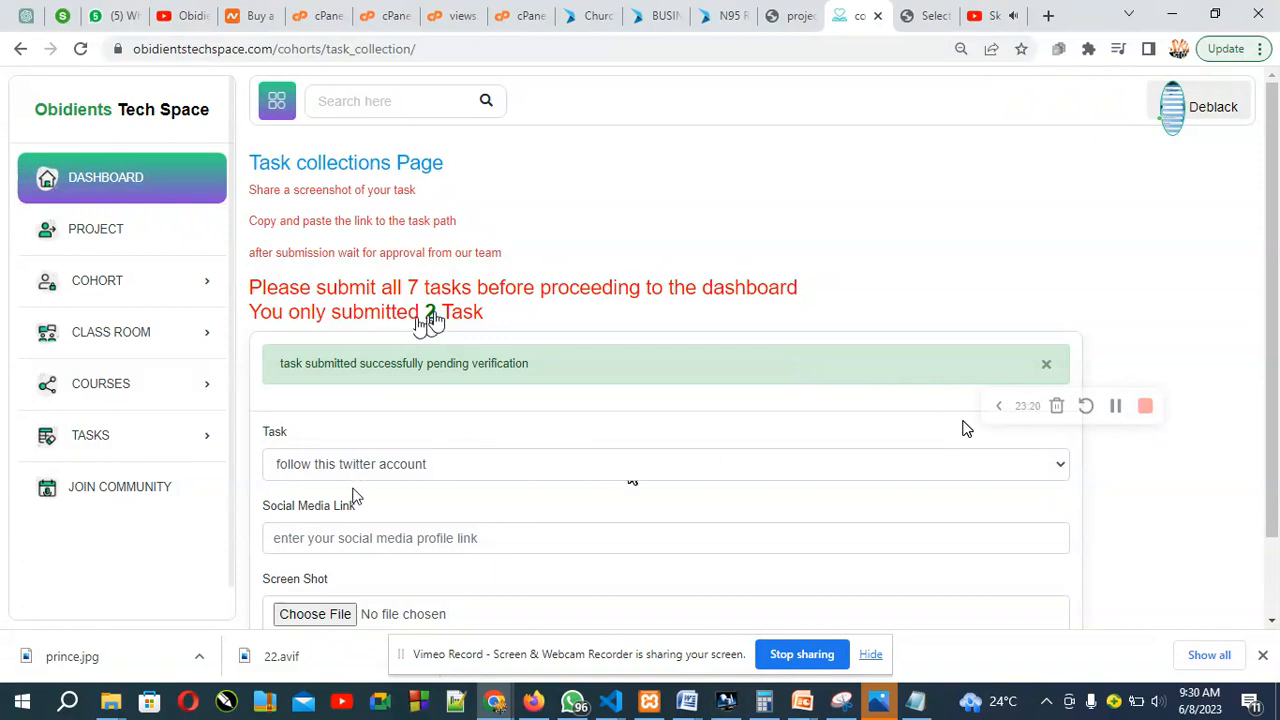
Step: Try to open the course registration page and the projects page to check the new student's access
left_click(167, 394)
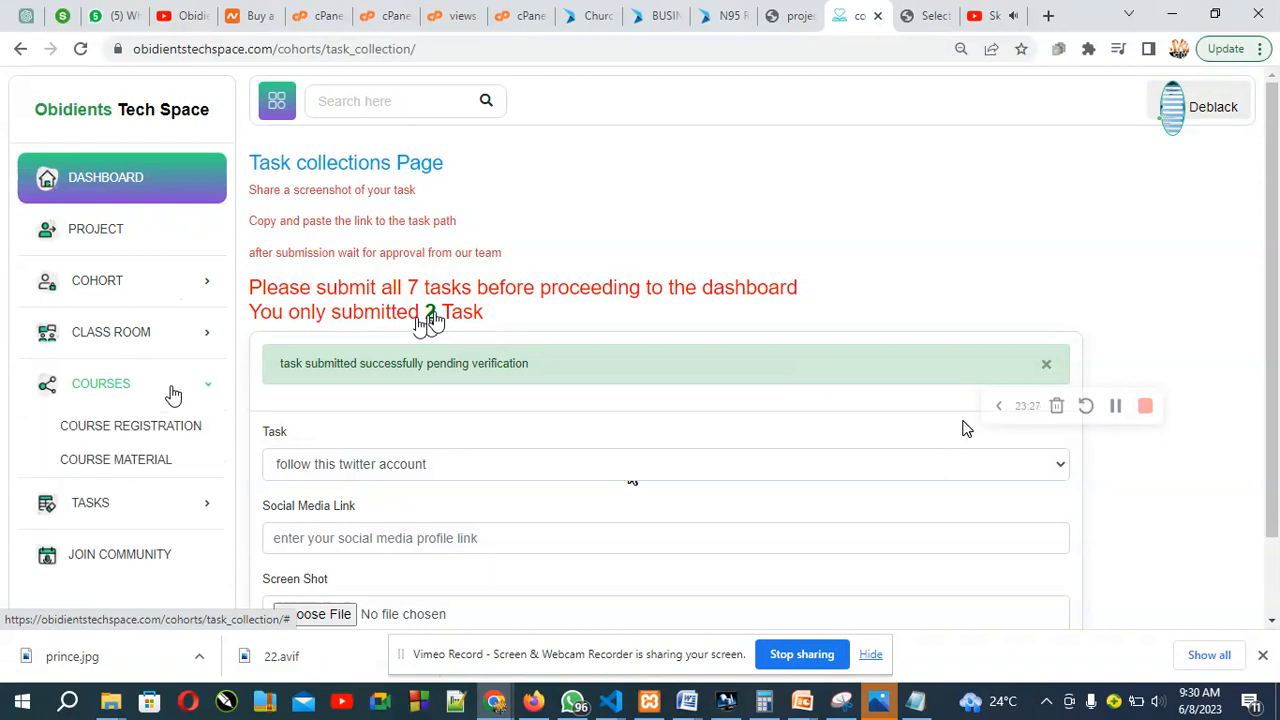
left_click(147, 433)
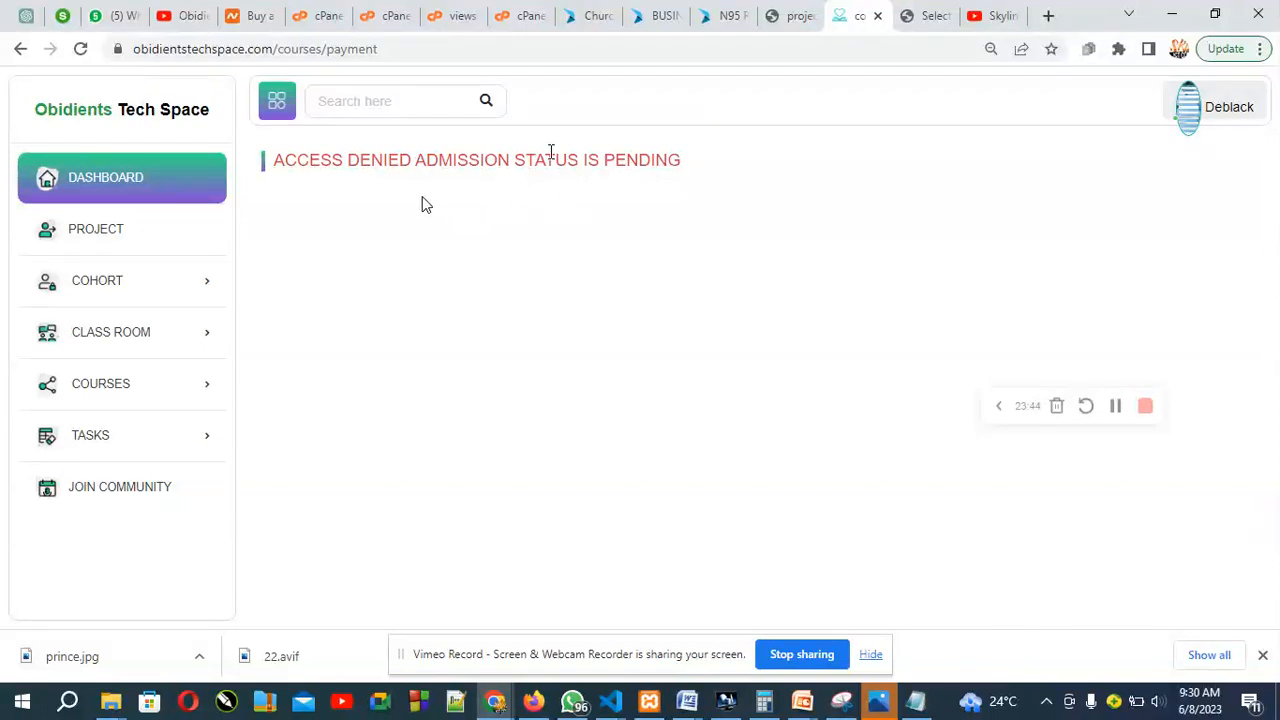
left_click(114, 237)
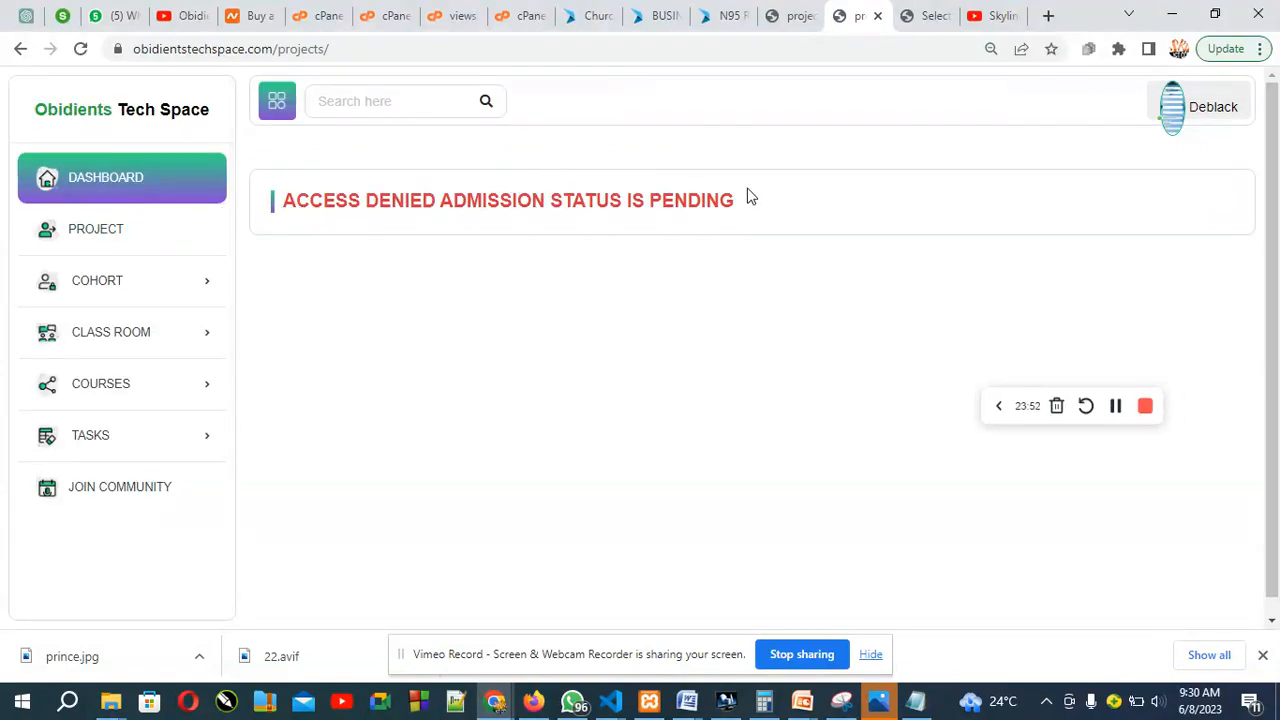
Step: Check the new student's access to the all cohorts page and the course material page
left_click(117, 299)
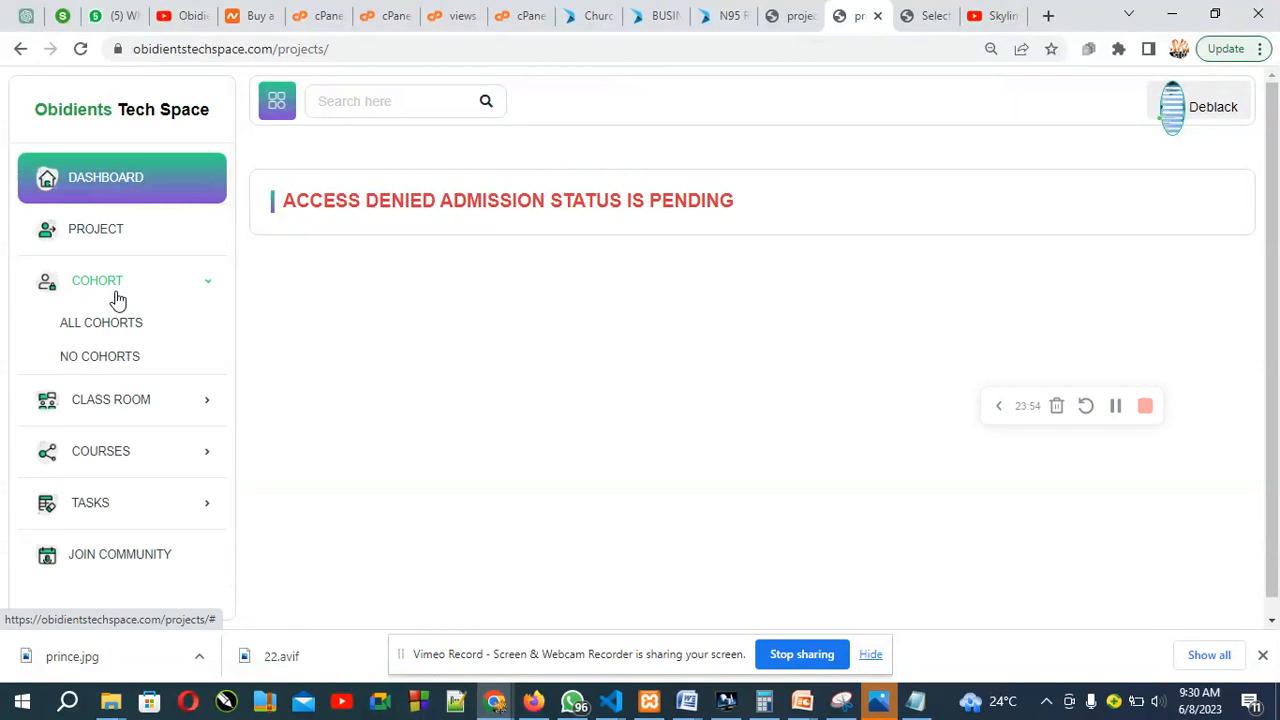
left_click(110, 324)
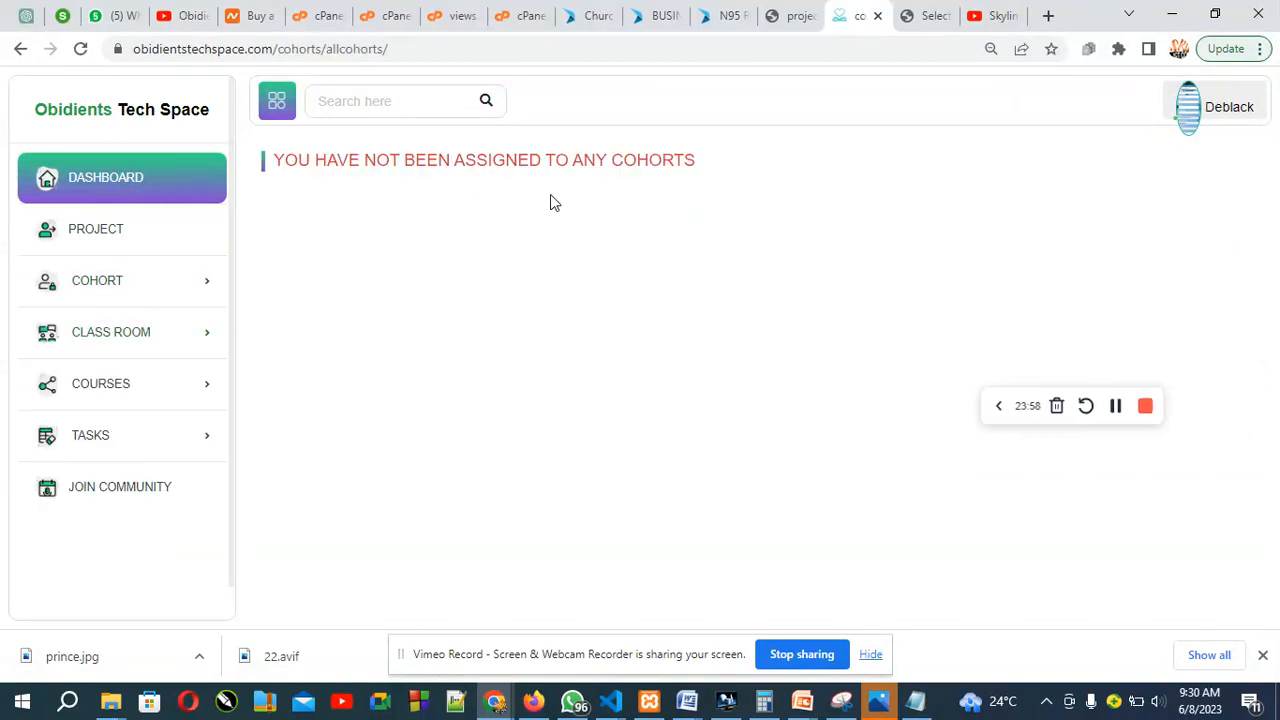
left_click(125, 388)
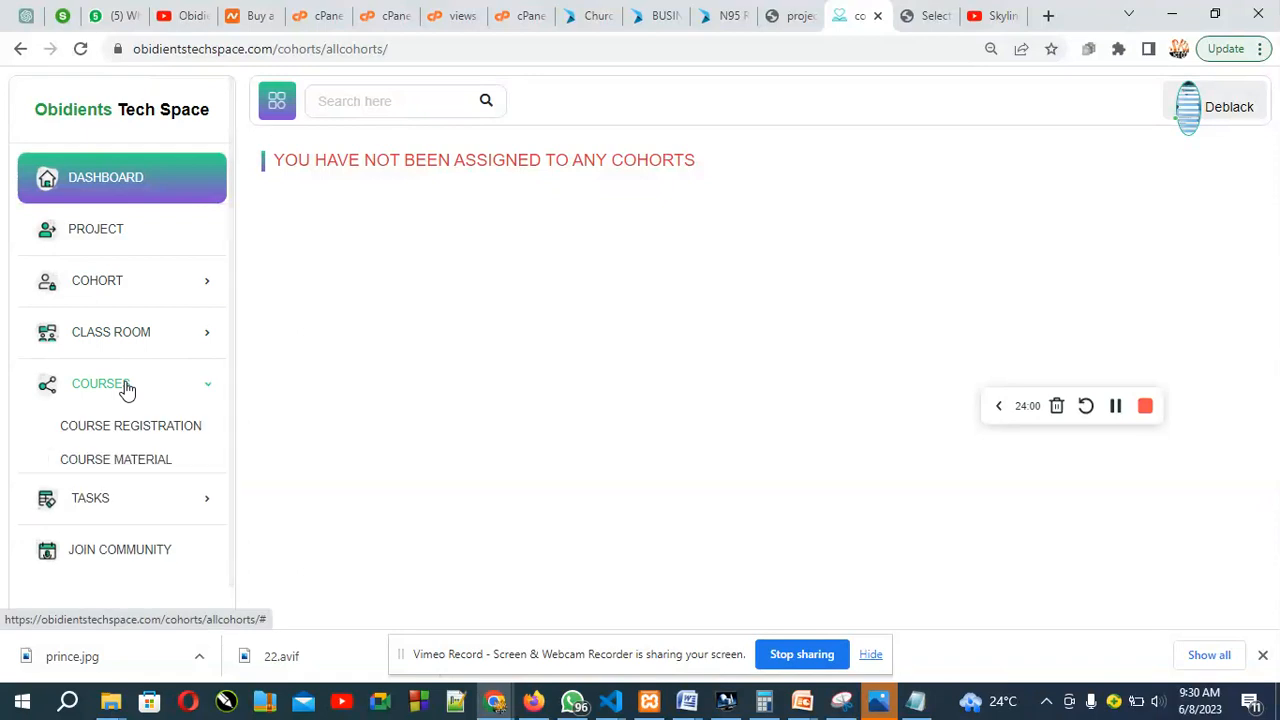
left_click(133, 460)
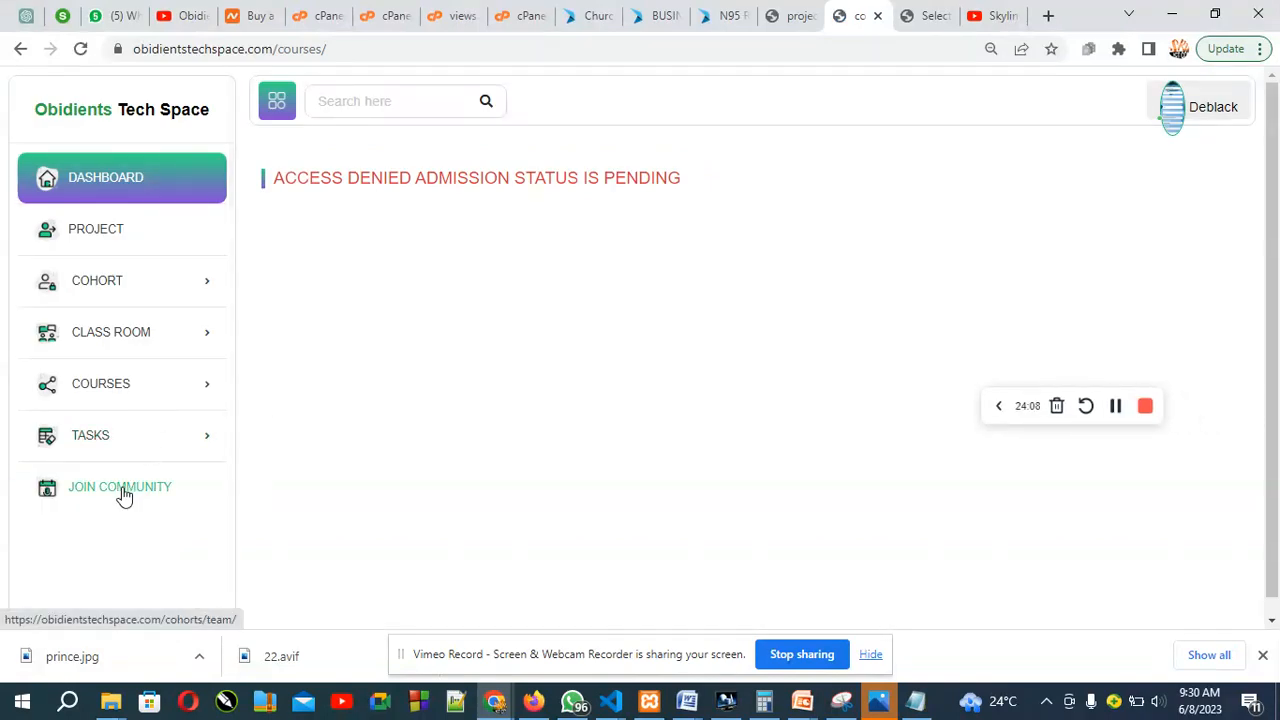
Step: Look at the available task options and revisit the projects page to review its access notice
left_click(129, 449)
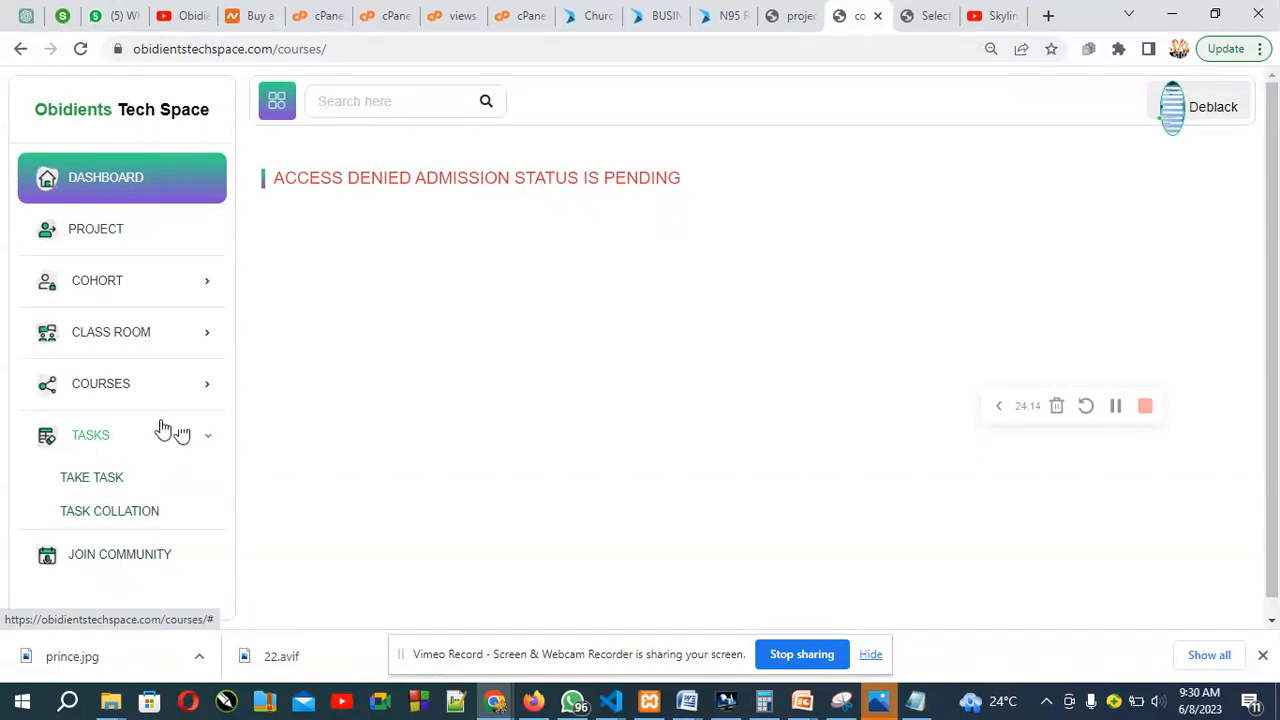
left_click(123, 434)
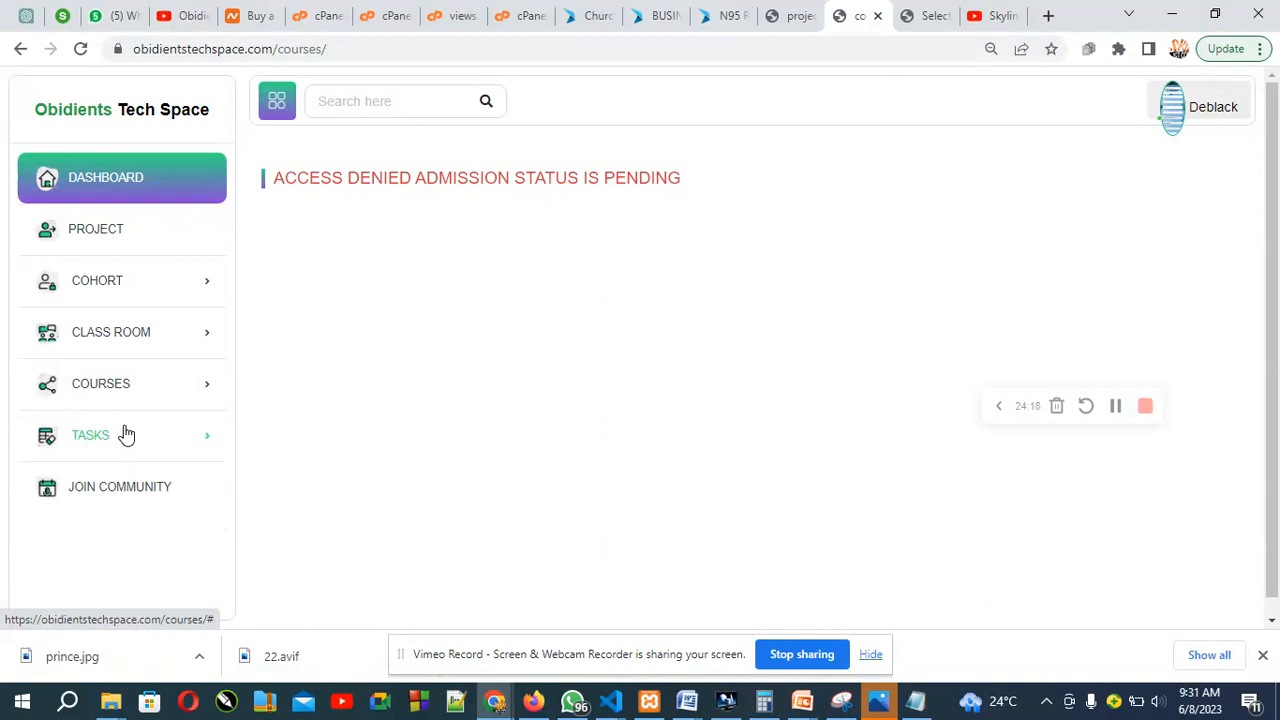
left_click(98, 240)
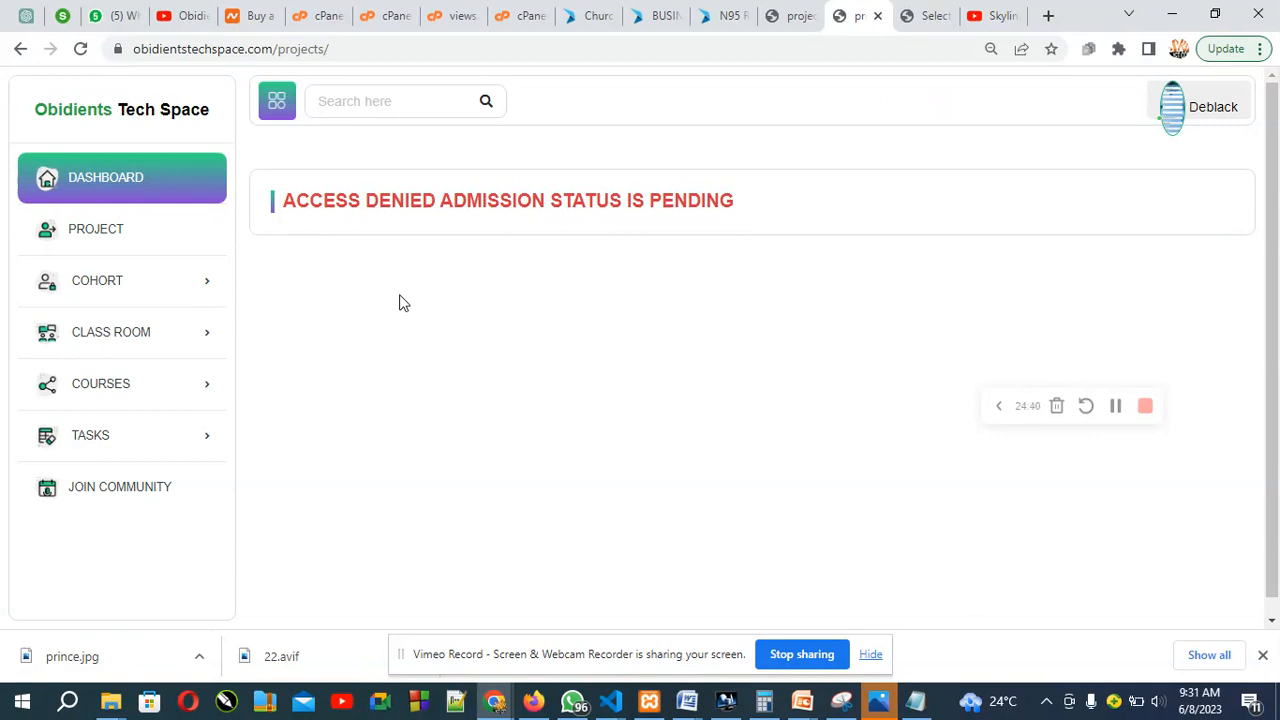
Step: Open the student's profile for editing and choose flyers.jpg from the images folder as the updated picture
left_click(1218, 110)
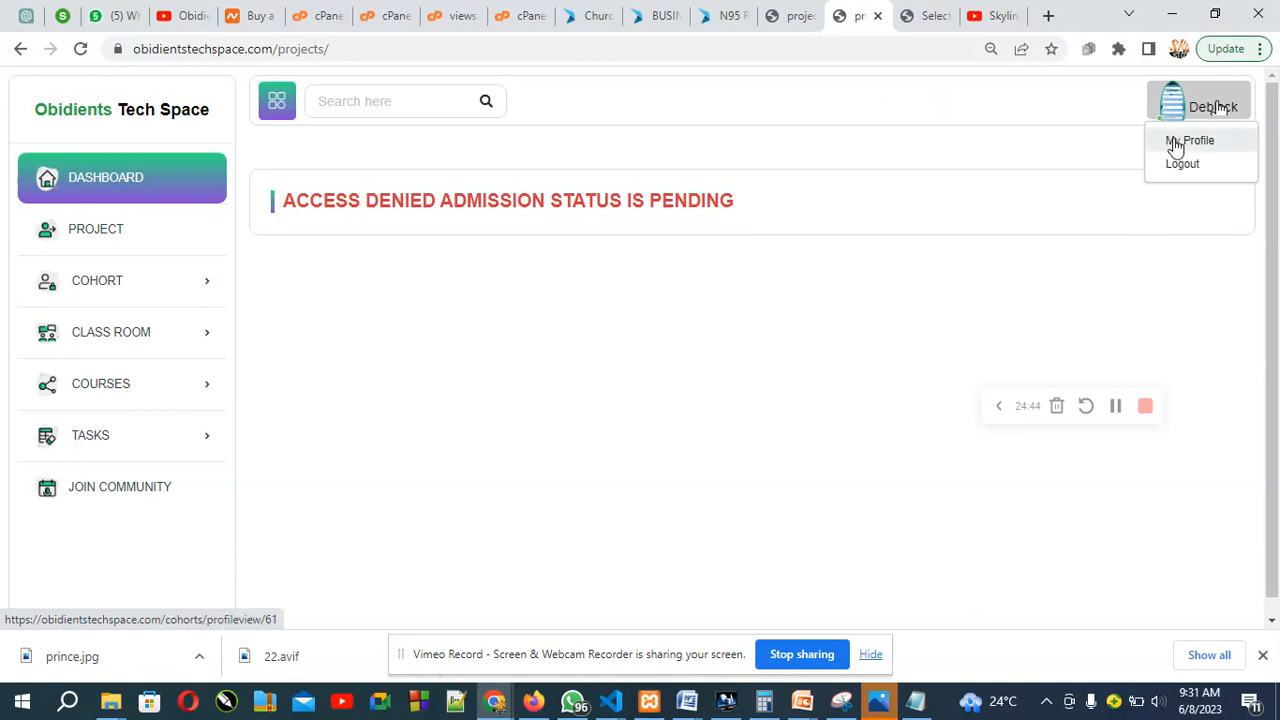
left_click(1177, 143)
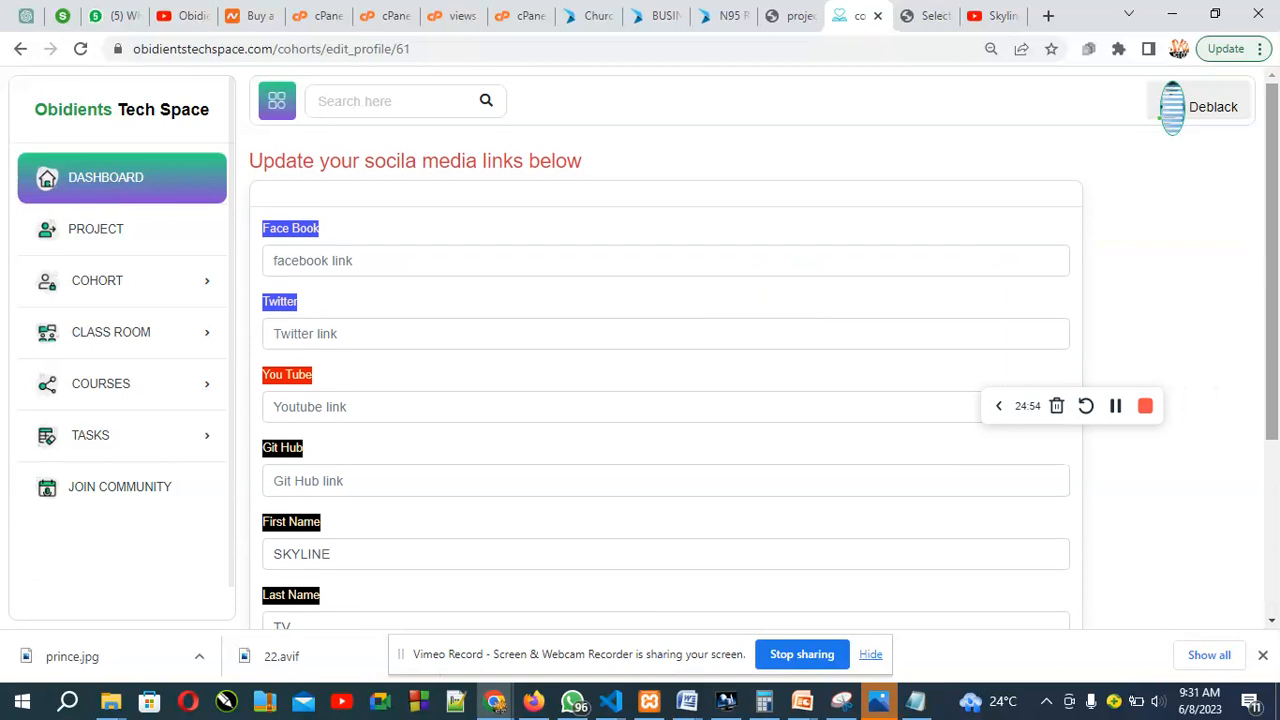
scroll(1270, 300, "down", 3)
left_click(324, 531)
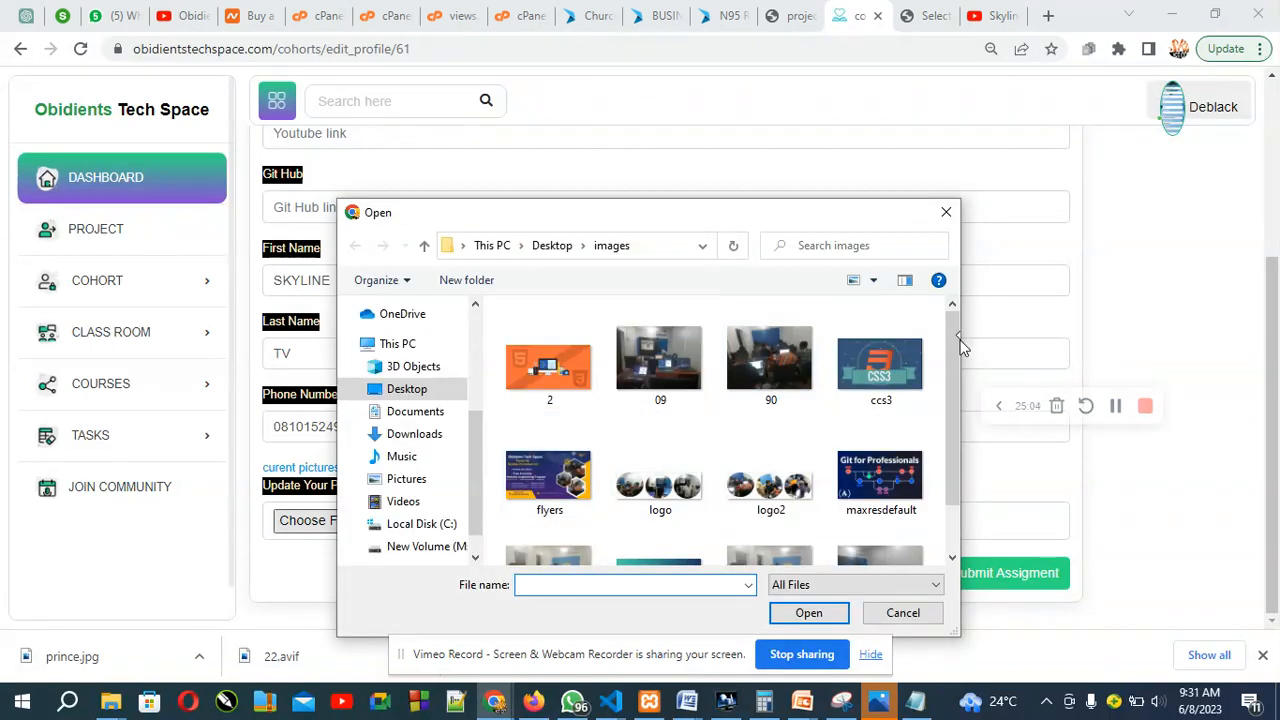
left_click_drag(949, 354, 960, 455)
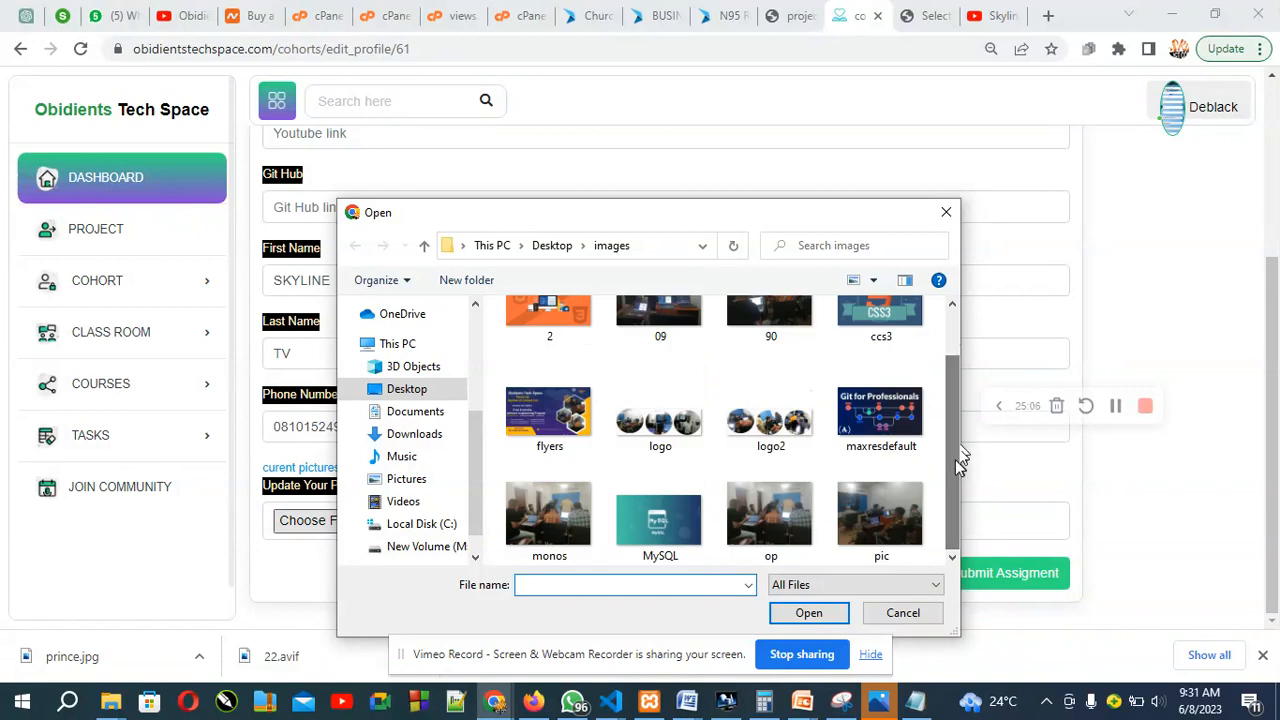
left_click(566, 410)
double_click(566, 410)
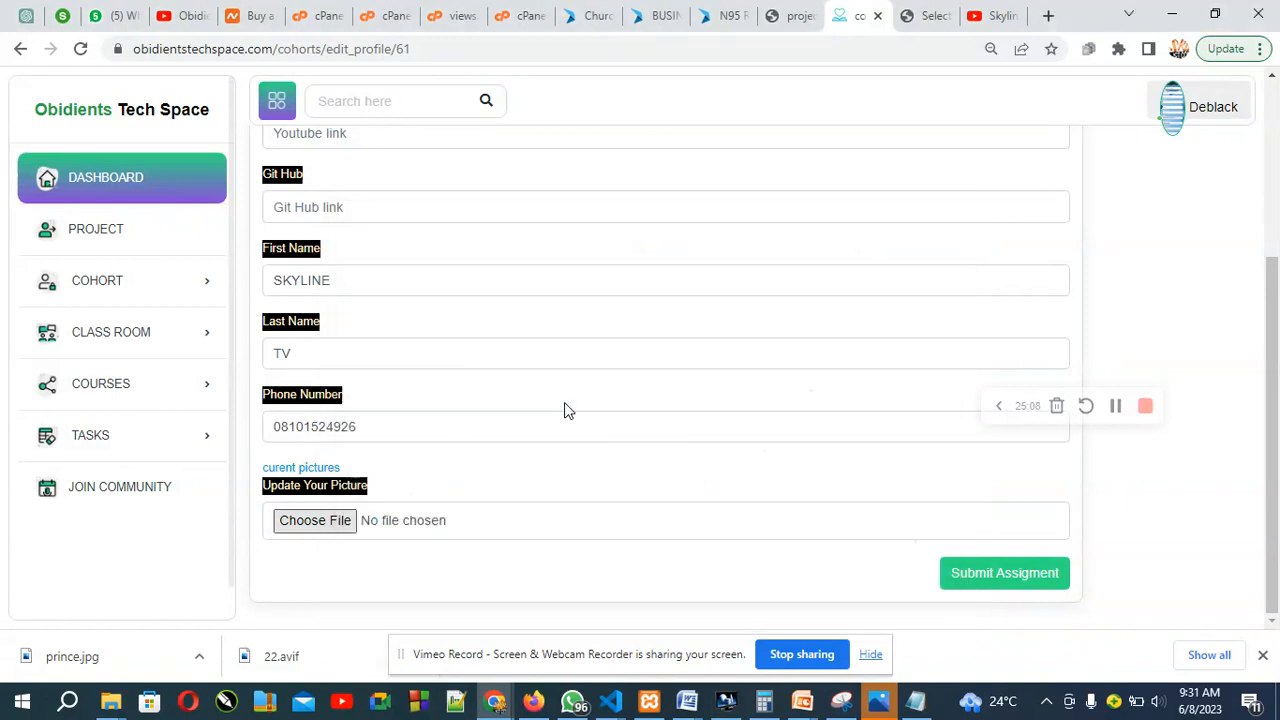
left_click(997, 573)
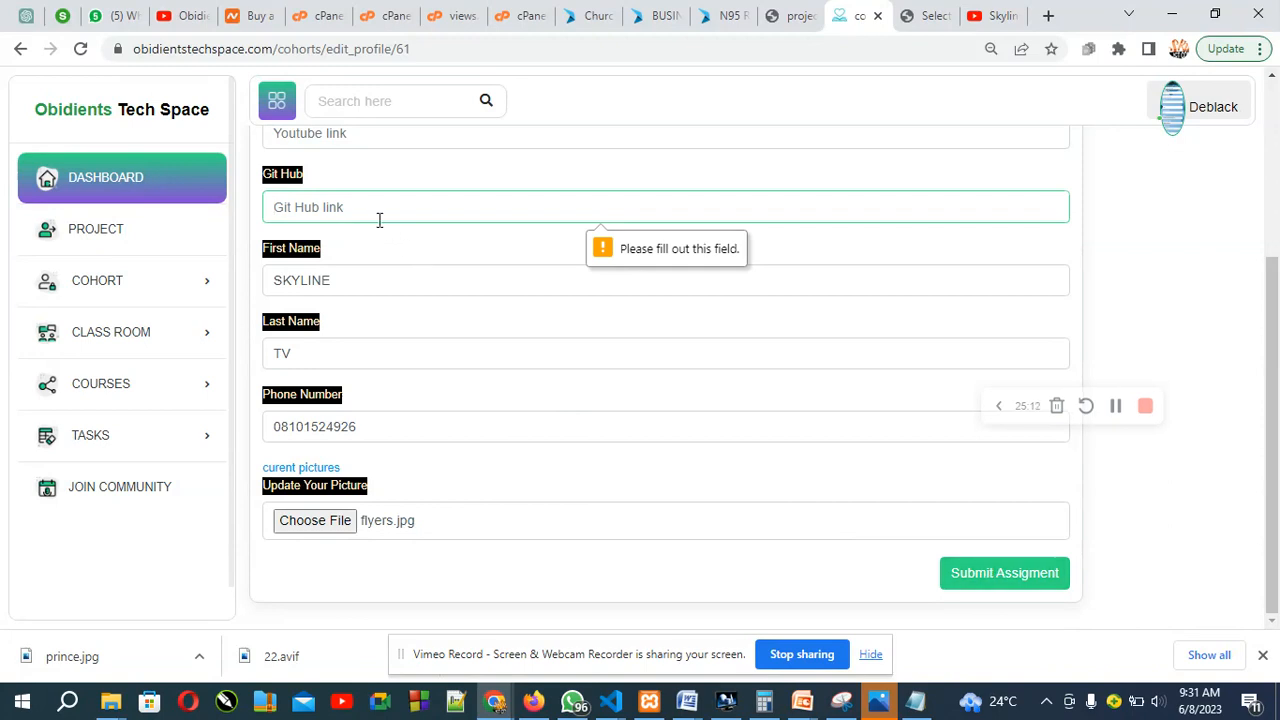
left_click(348, 212)
left_click(408, 257)
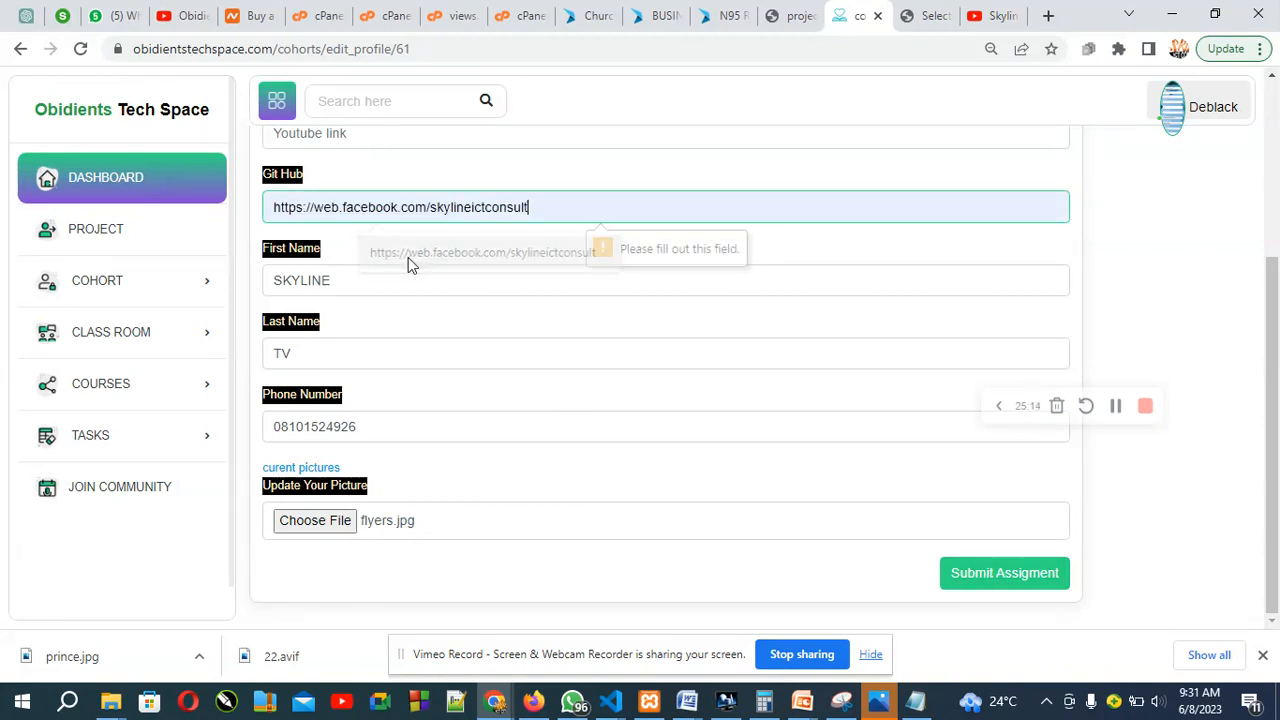
left_click(965, 573)
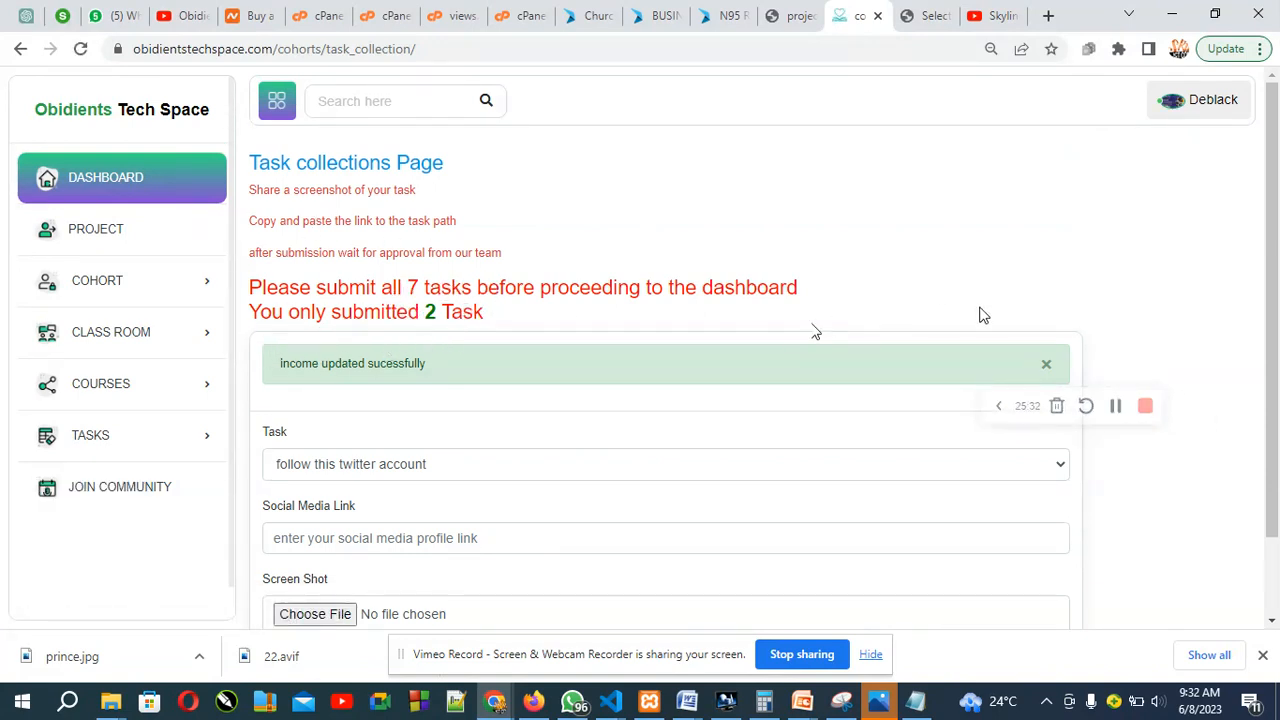
left_click(1046, 364)
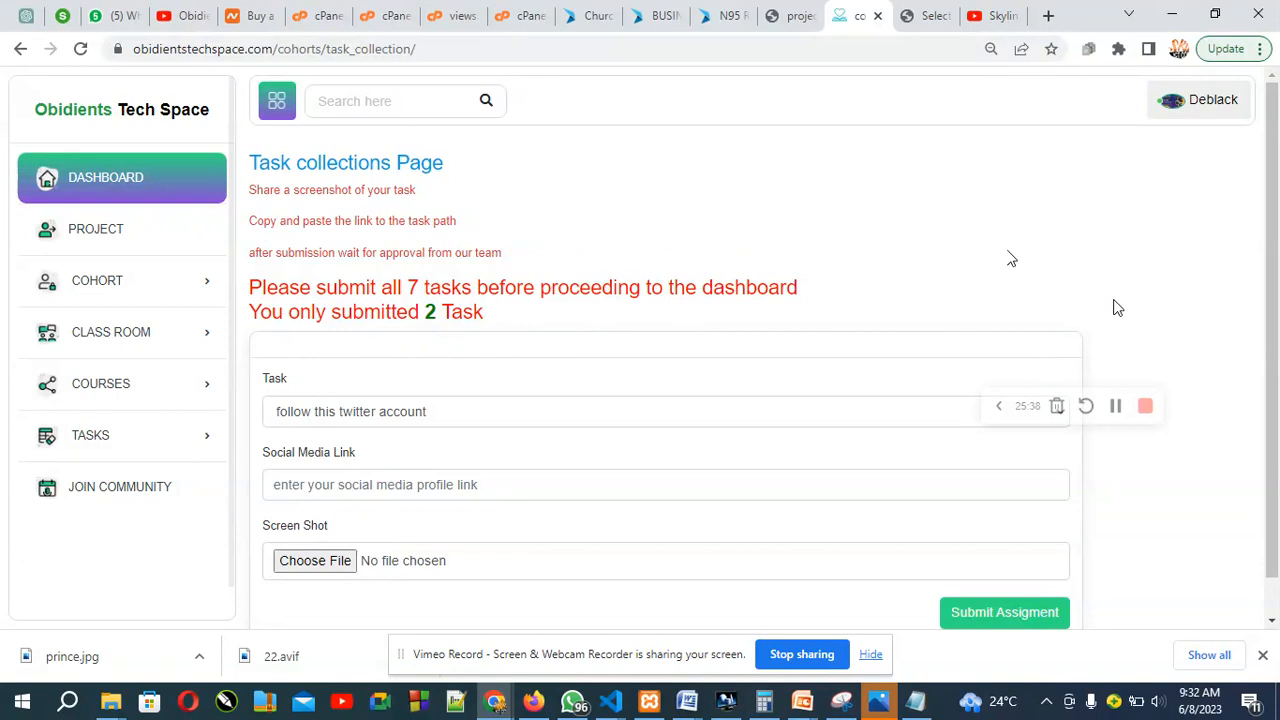
Step: Log out of the pending student's account and acknowledge the logout message
left_click(1200, 112)
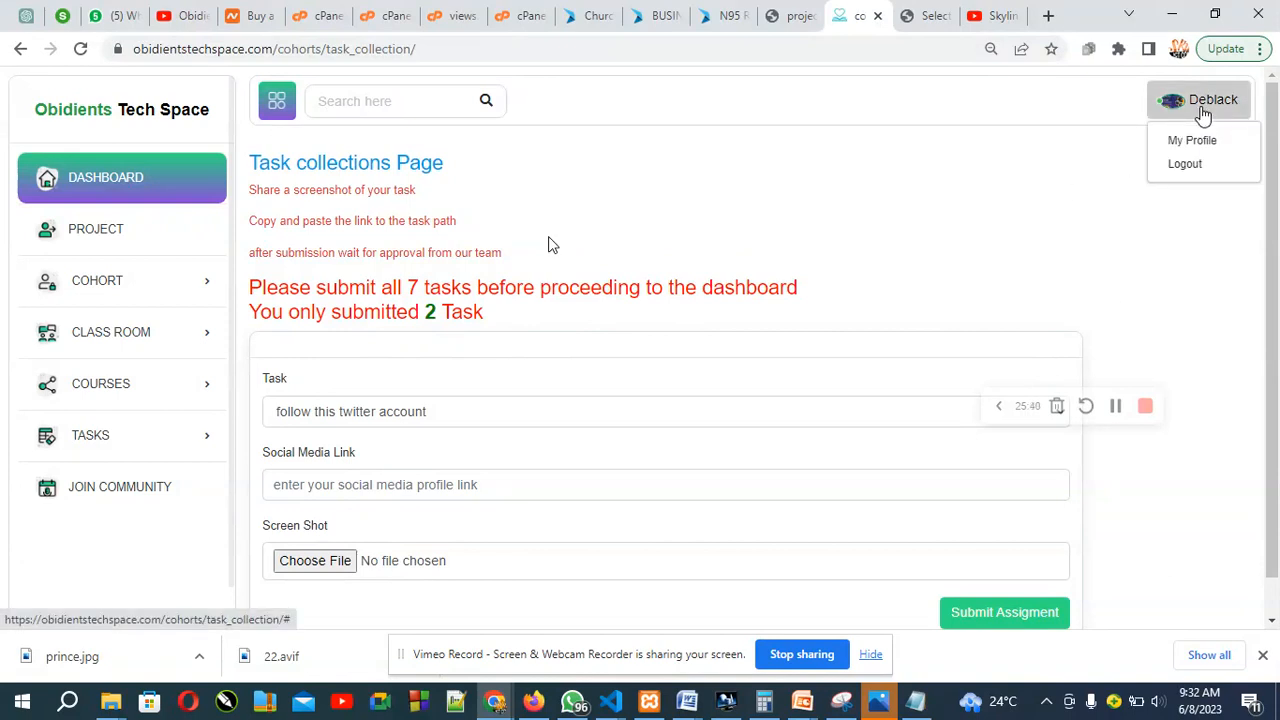
left_click(1184, 164)
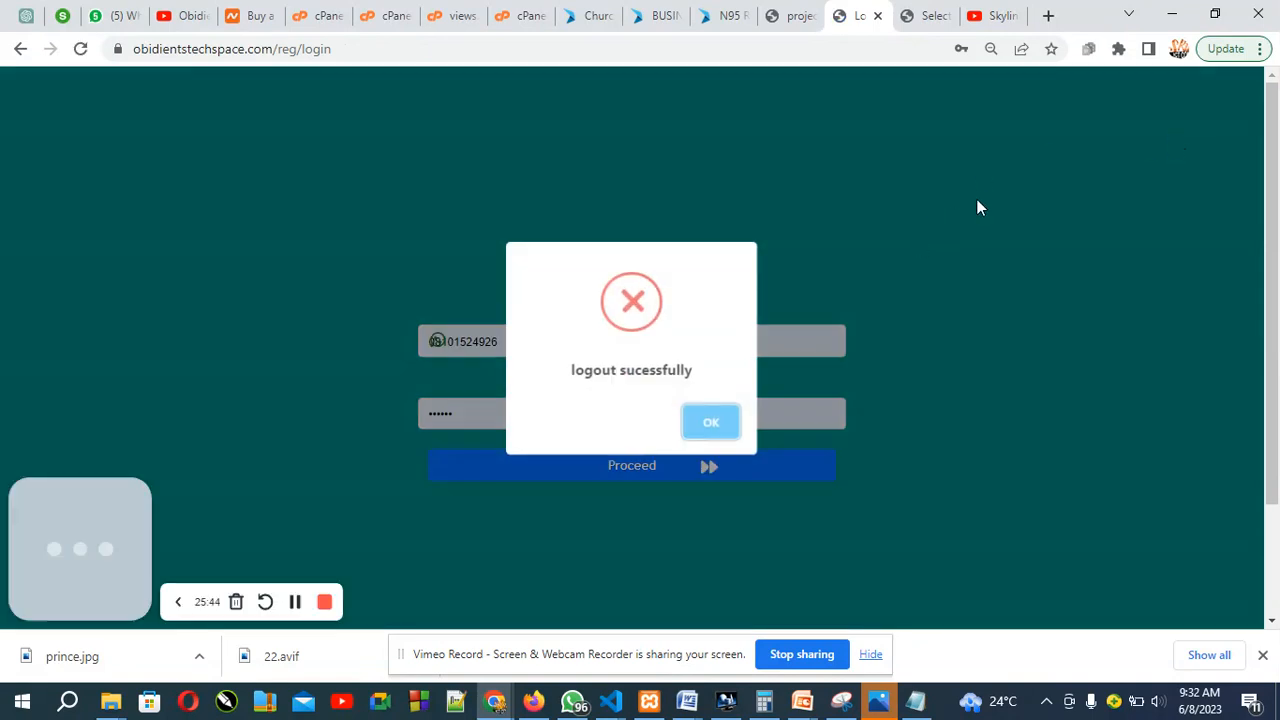
left_click(712, 438)
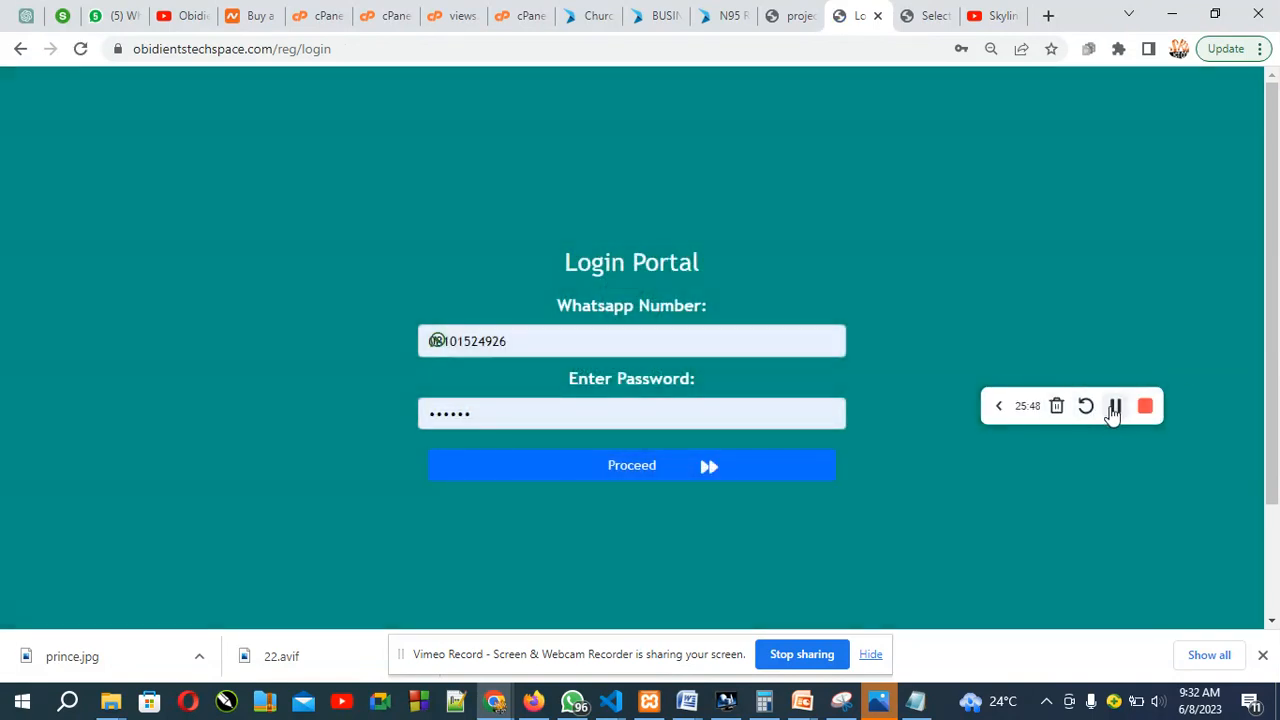
left_click(1113, 406)
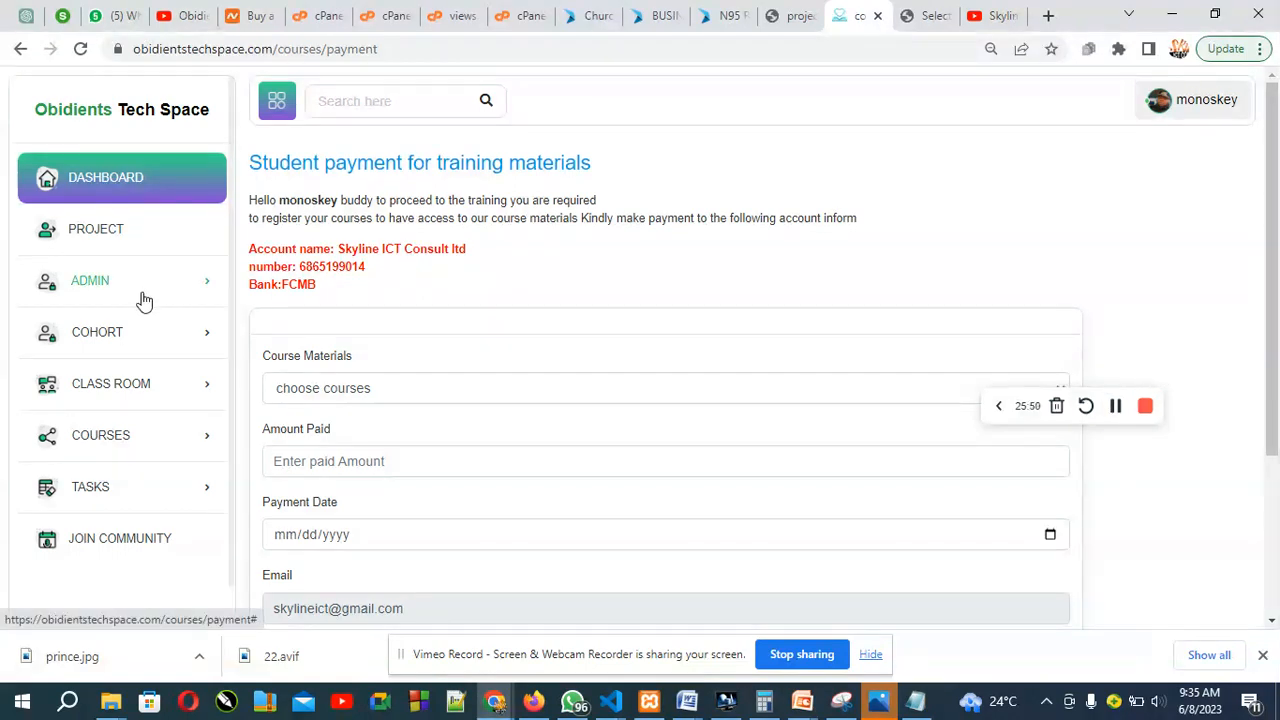
Step: Check the course material page, and examine the class cards on the live session page for access restrictions
left_click(107, 435)
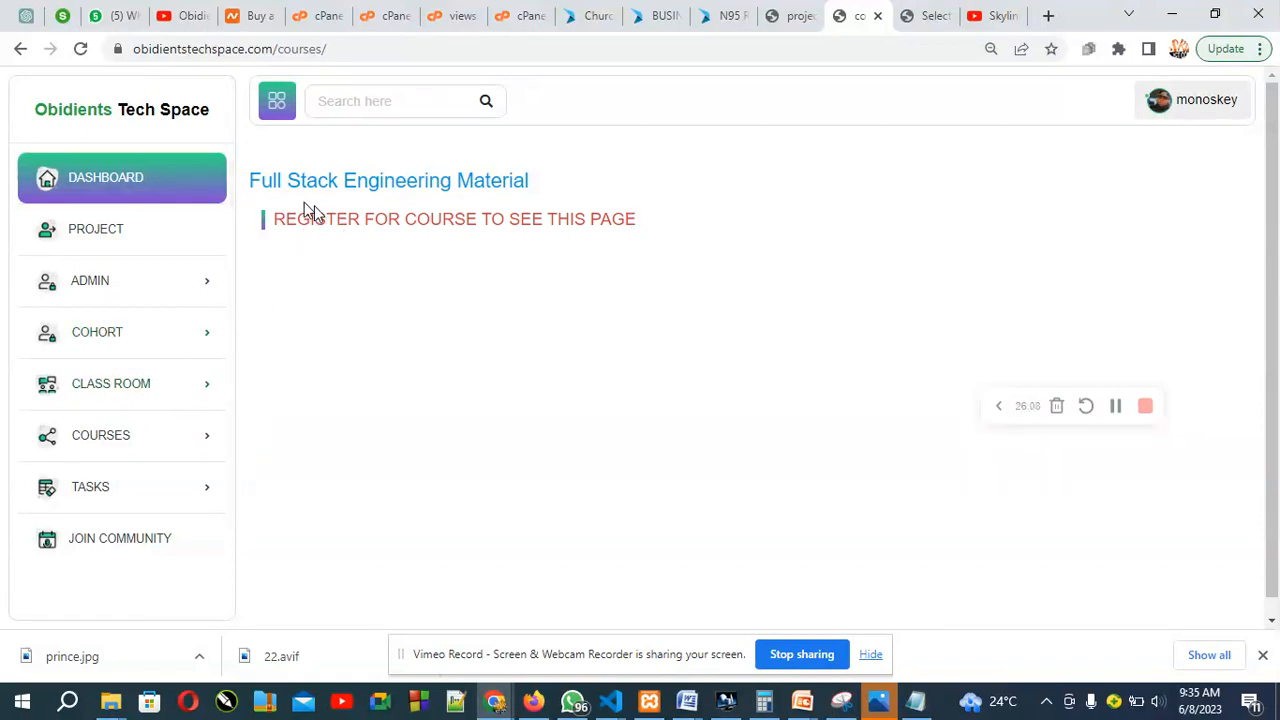
left_click(112, 390)
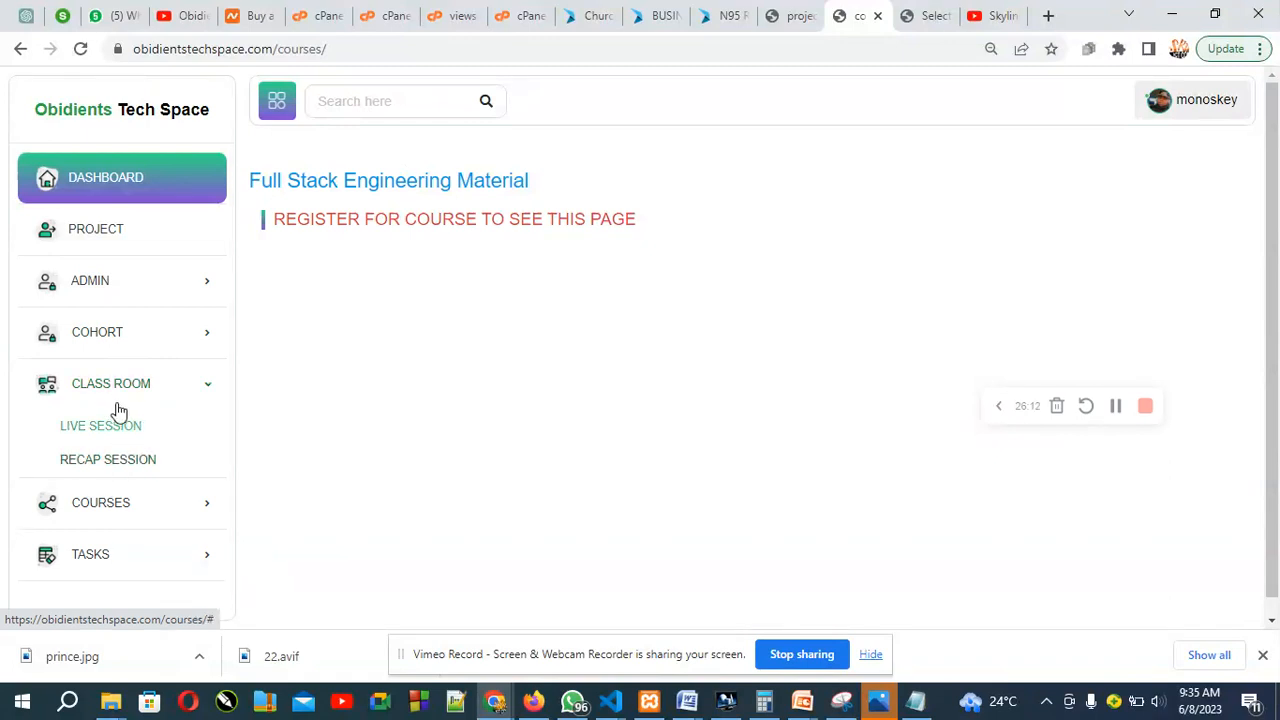
left_click(114, 396)
left_click(108, 434)
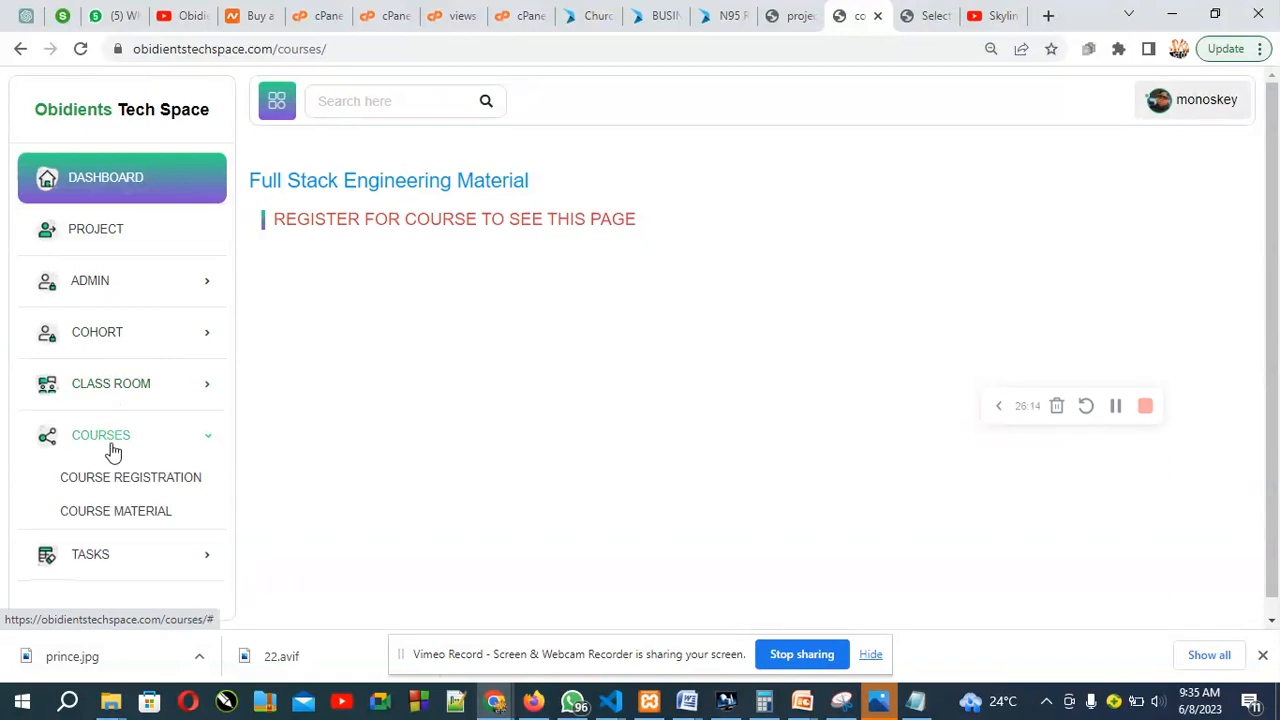
left_click(147, 395)
left_click(127, 429)
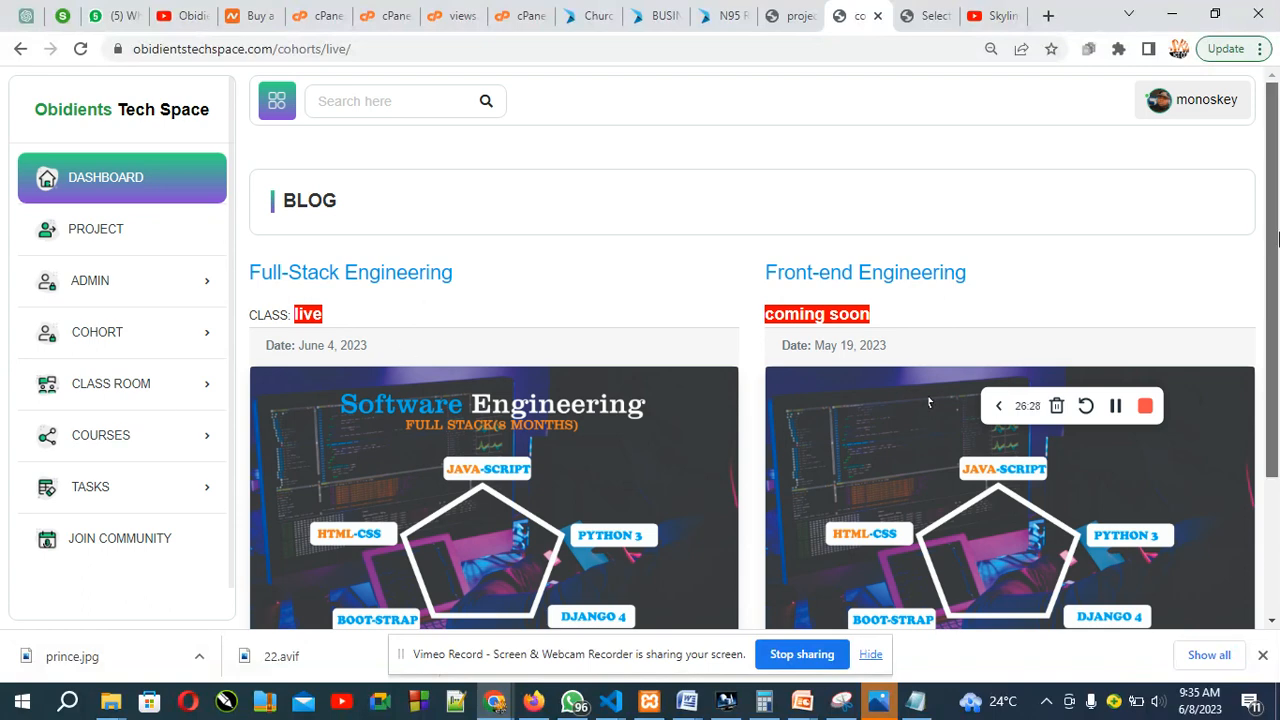
left_click_drag(1276, 326, 1276, 462)
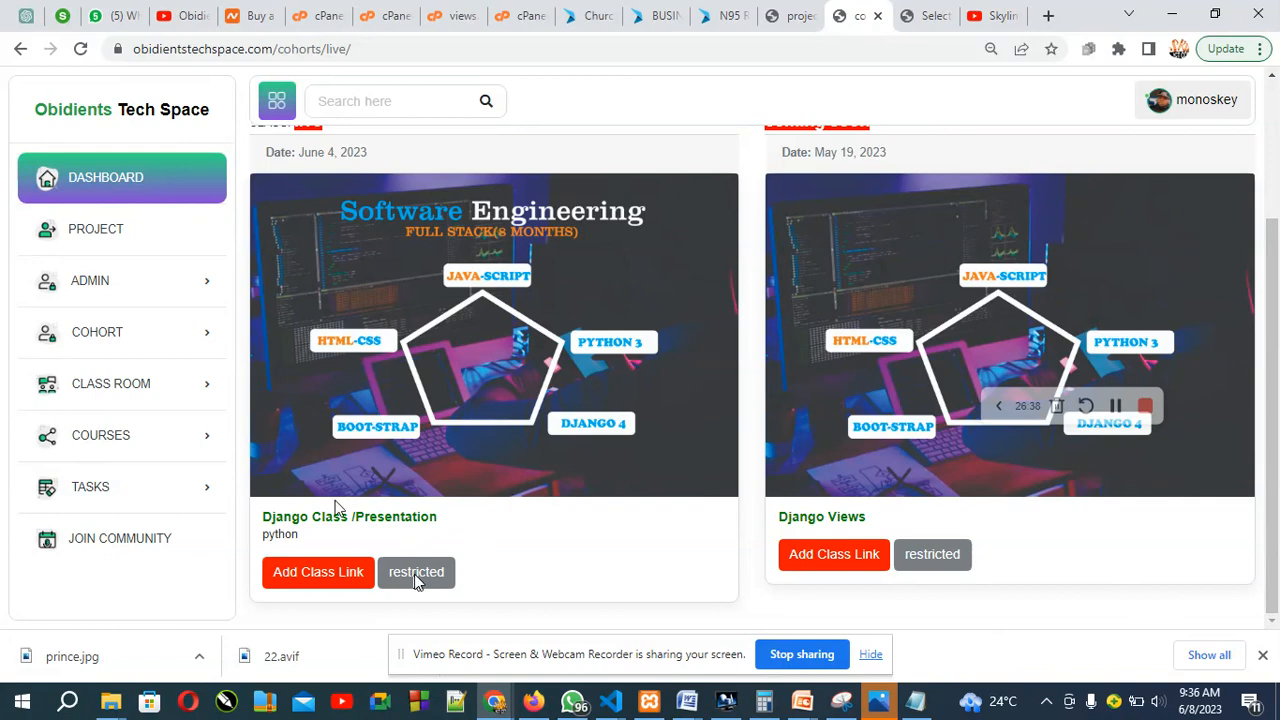
Step: Open the course registration page and highlight the payment instructions with the bank account details
left_click(164, 433)
left_click(115, 478)
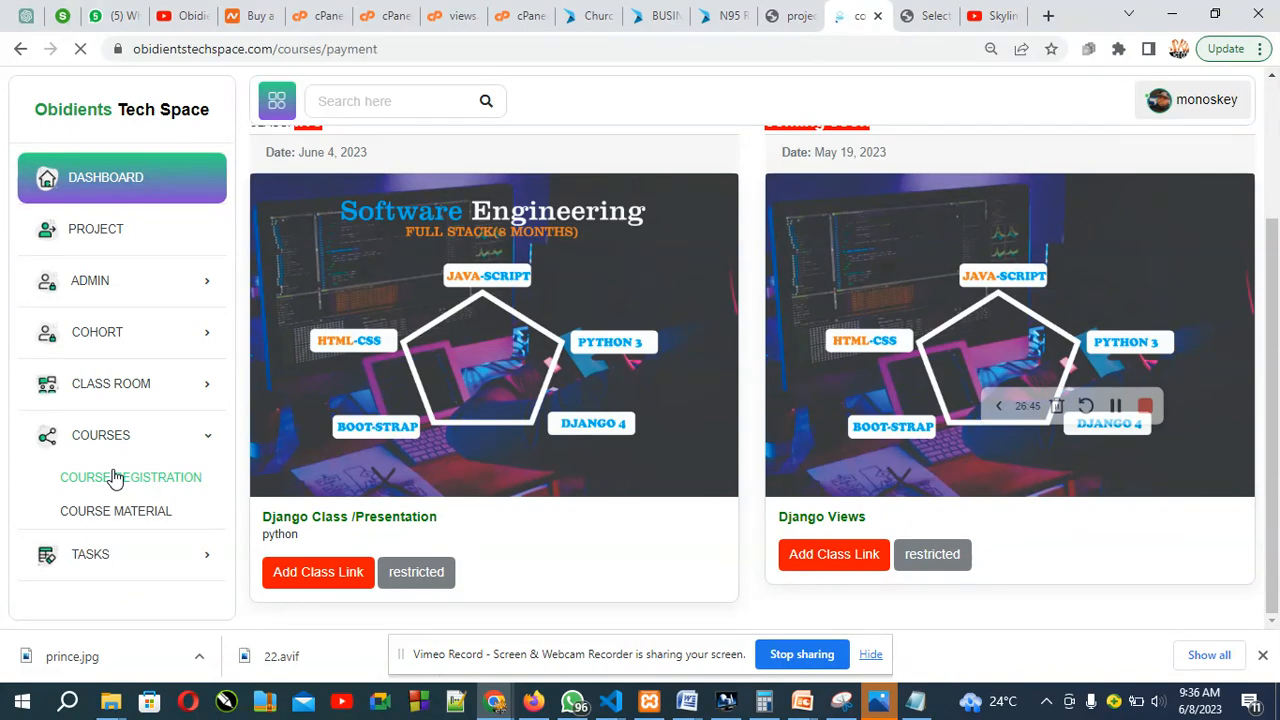
left_click(912, 12)
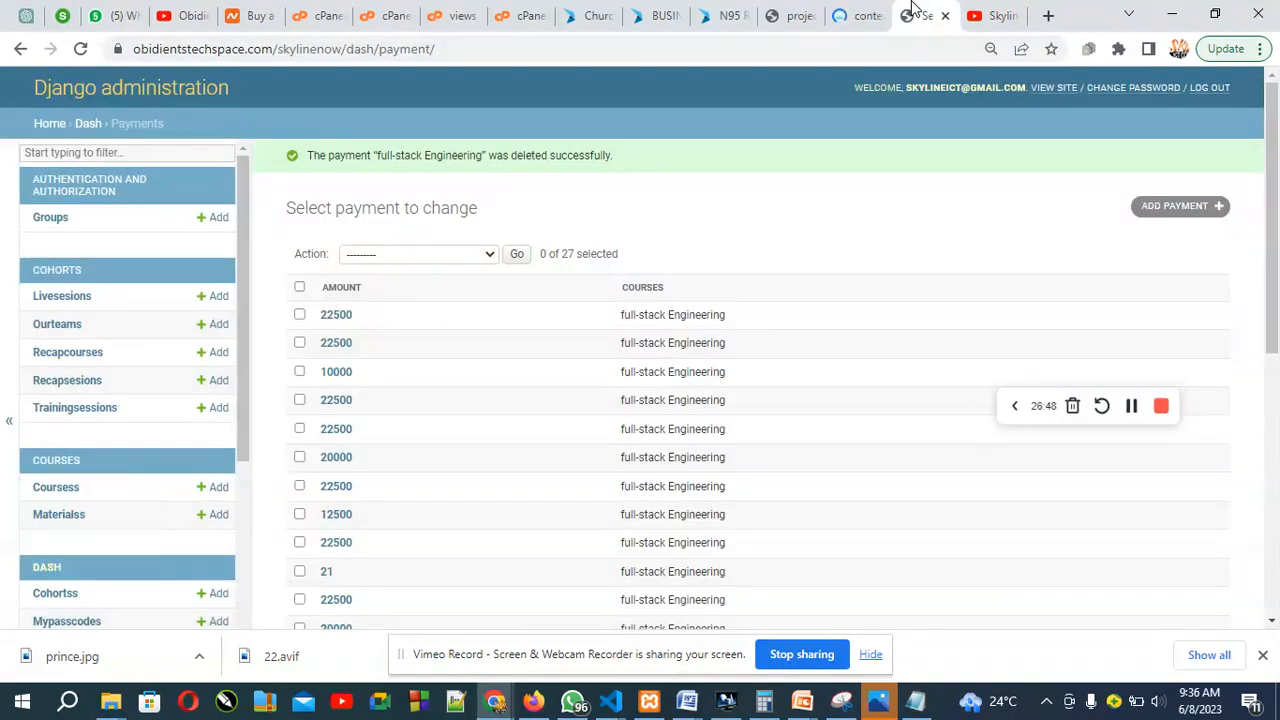
left_click(848, 10)
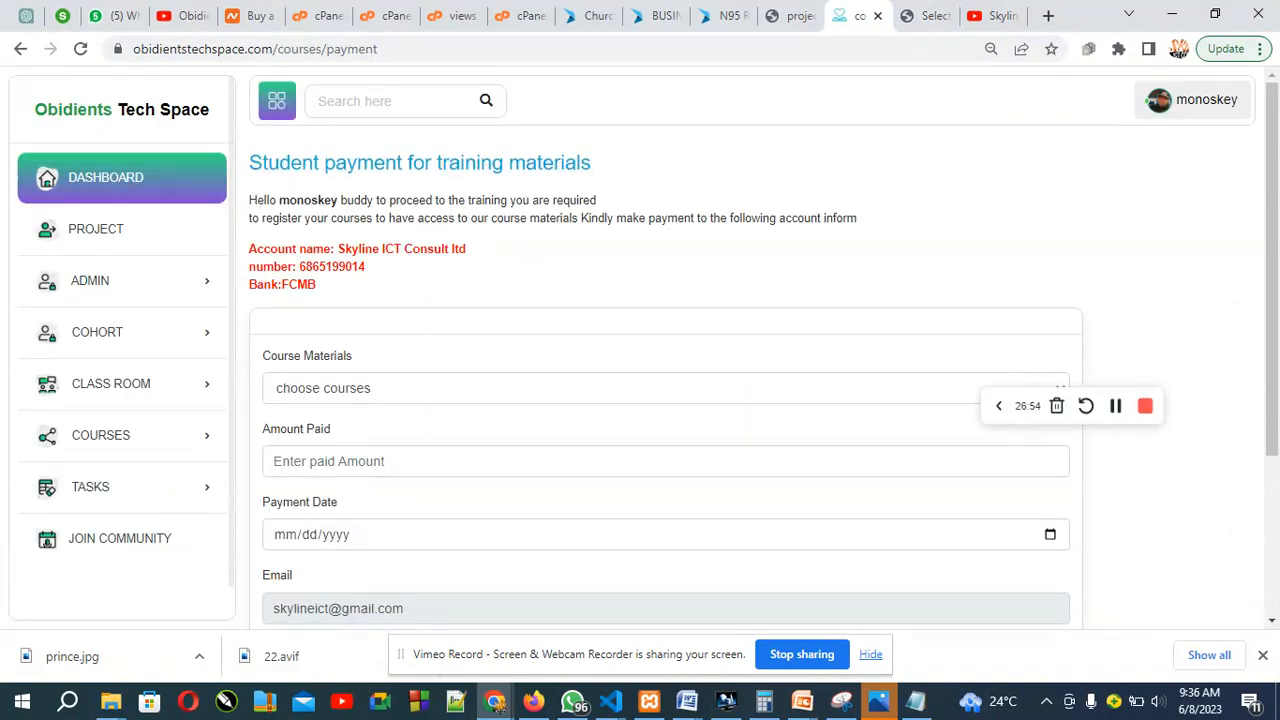
mouse_move(257, 200)
left_mouse_down()
mouse_move(320, 203)
mouse_move(314, 250)
mouse_move(337, 288)
mouse_move(300, 266)
mouse_move(312, 248)
mouse_move(275, 200)
left_mouse_up()
left_click(337, 288)
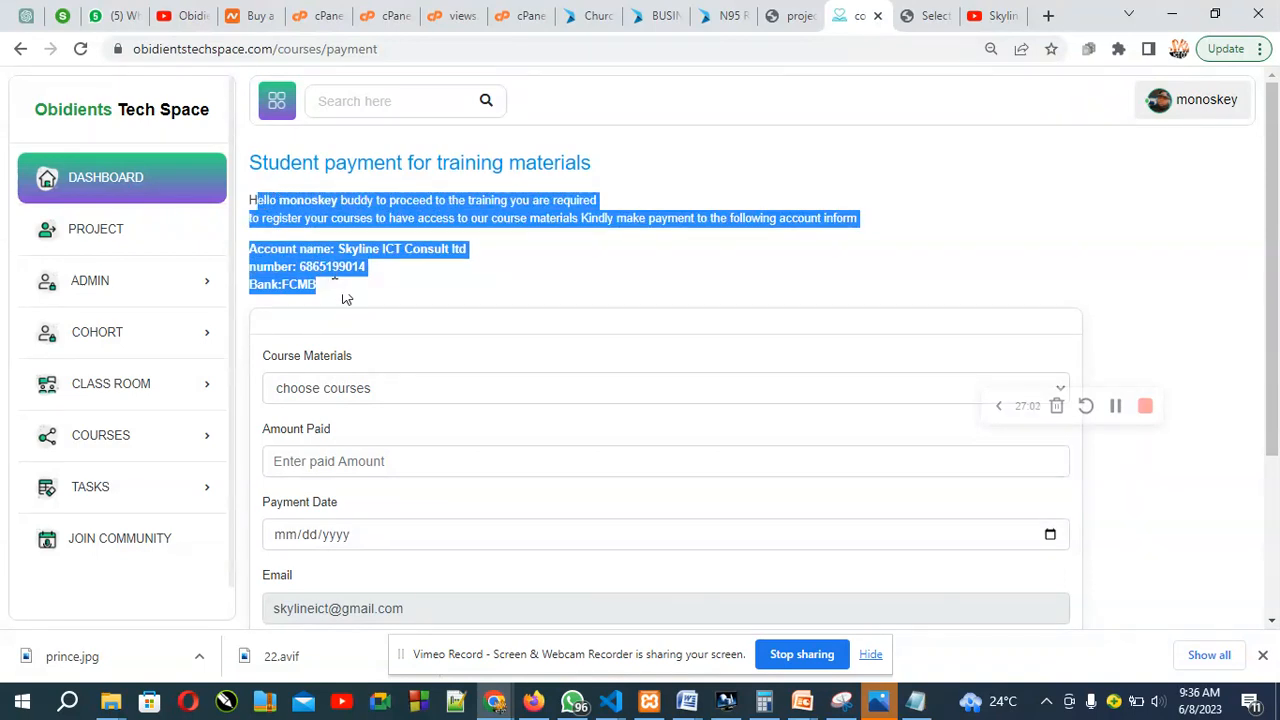
Step: Select front-end Engineering N12,500 as the course material and enter 22500 as the amount paid
left_click_drag(1275, 266, 1276, 347)
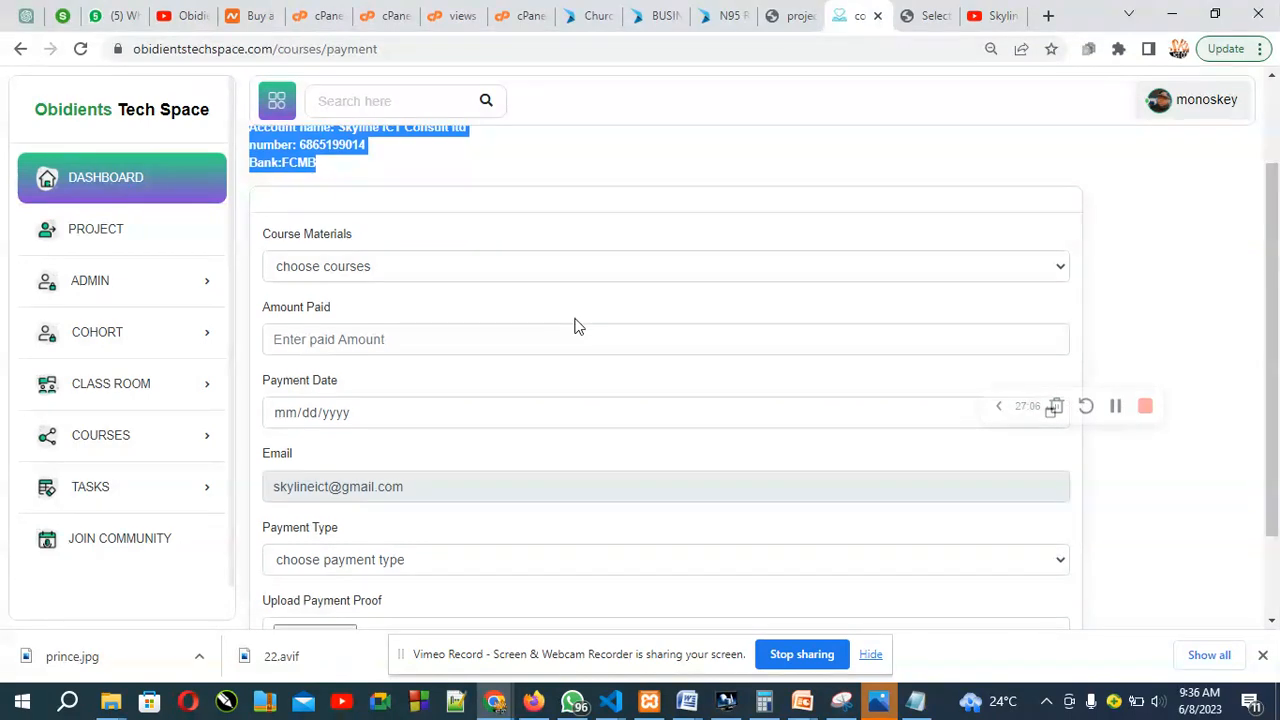
left_click(462, 266)
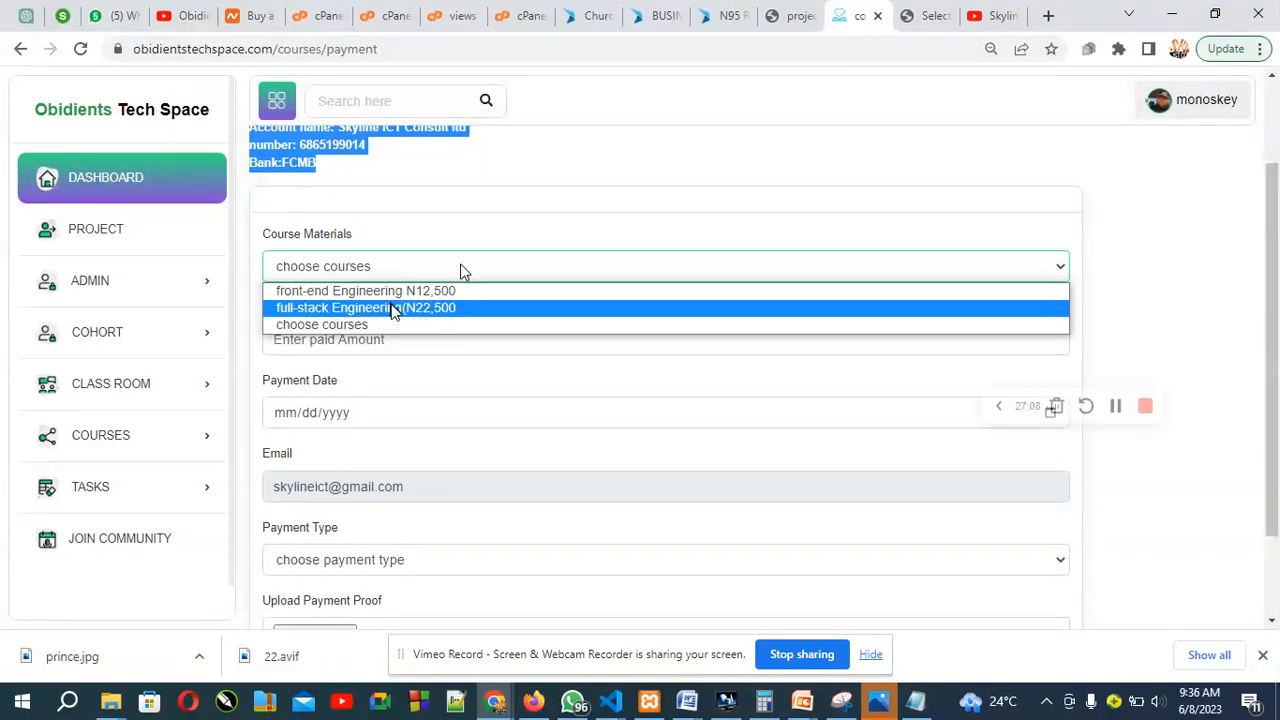
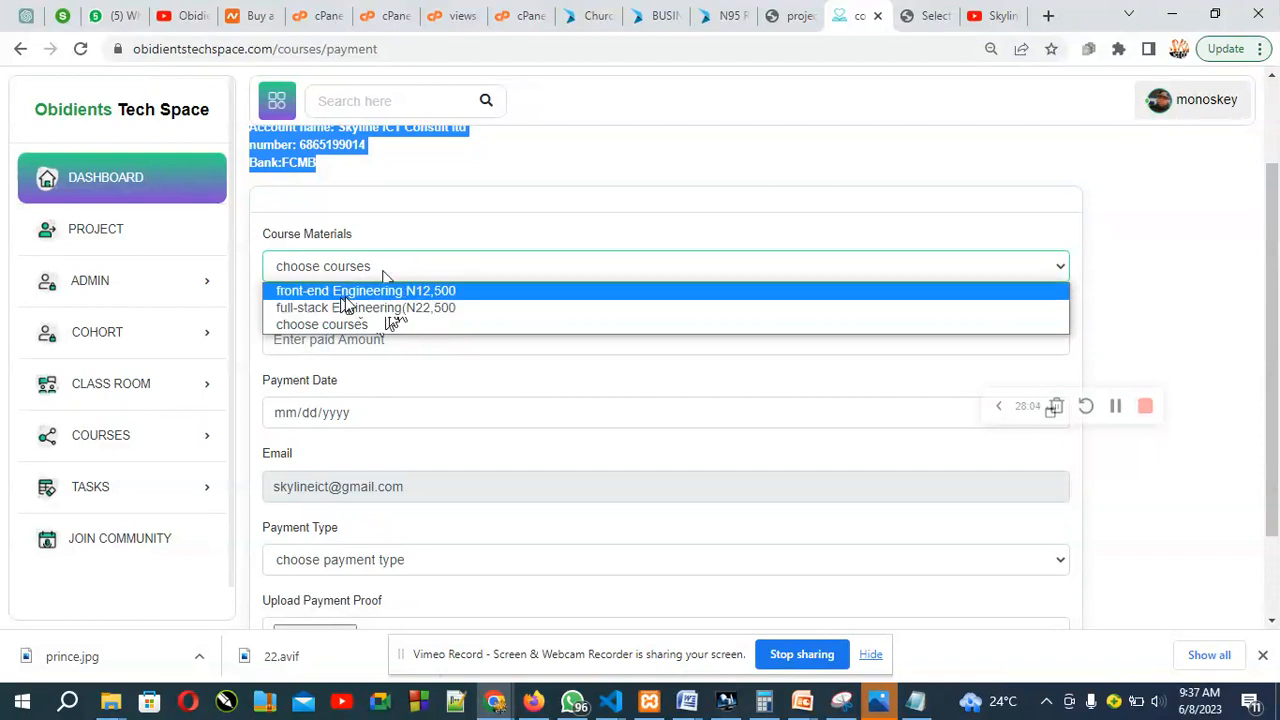
left_click(350, 292)
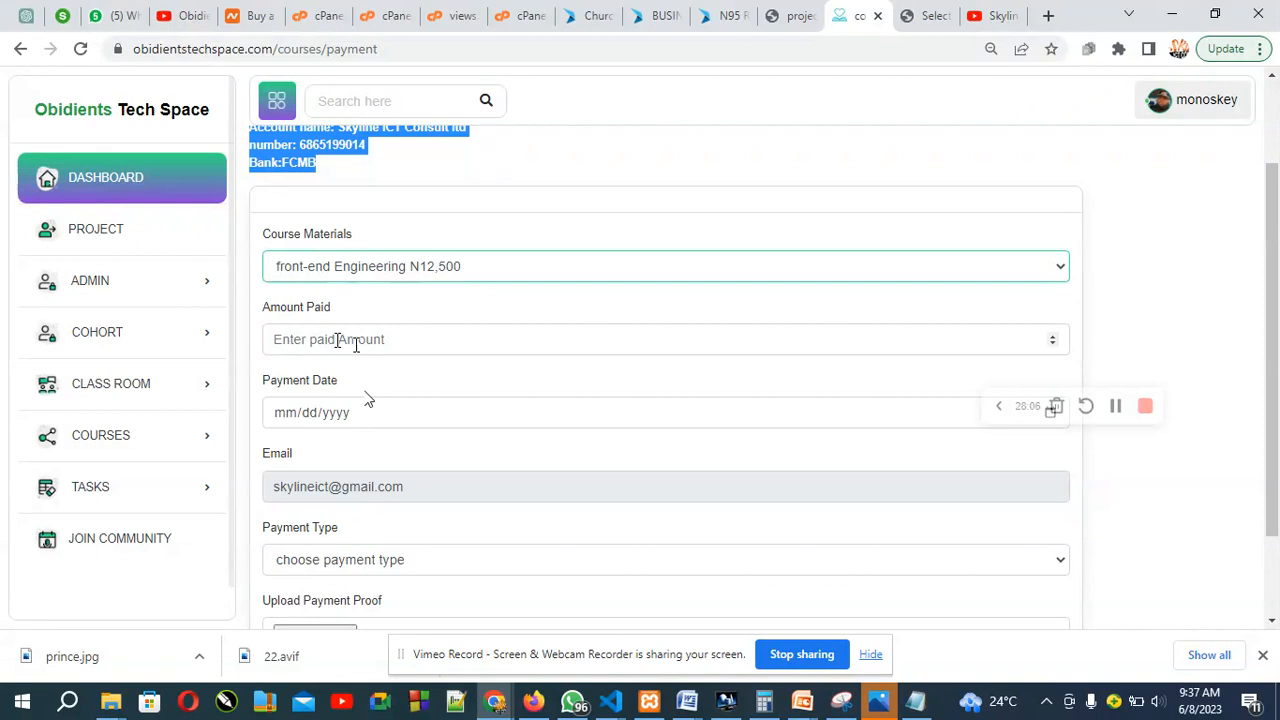
left_click(337, 340)
scroll(1272, 291, "up", 1)
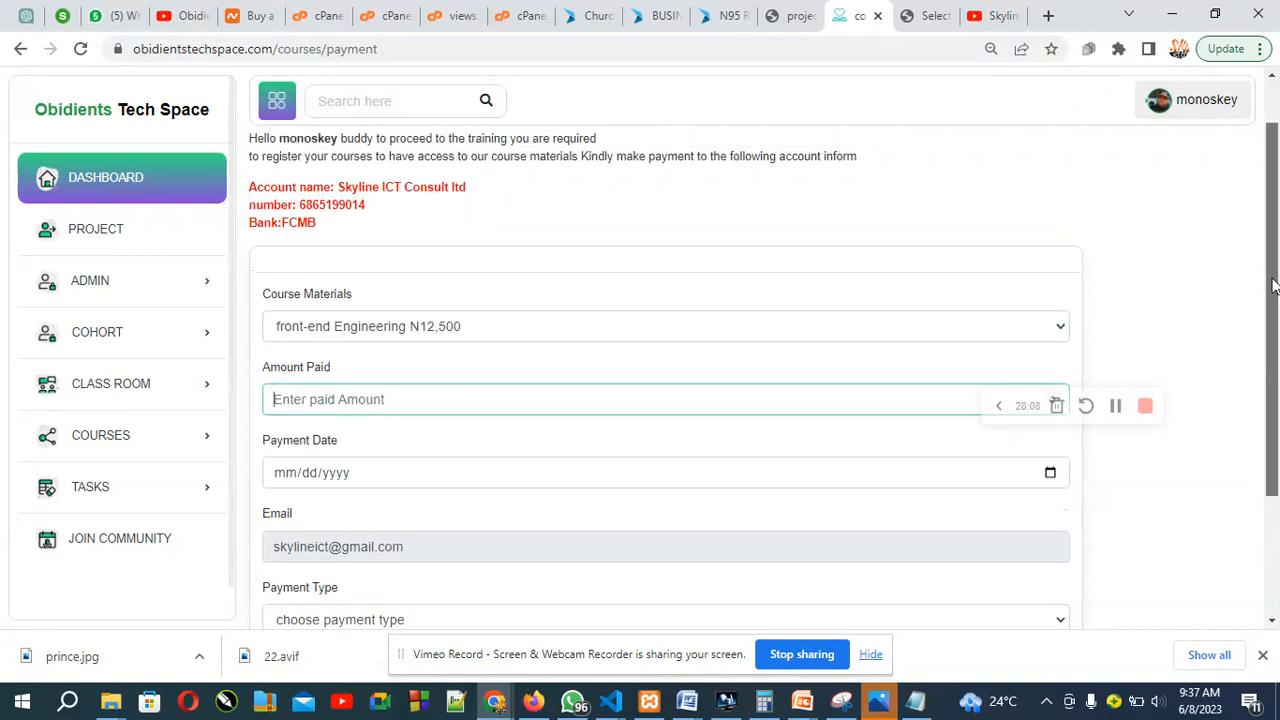
left_click_drag(1272, 291, 1268, 388)
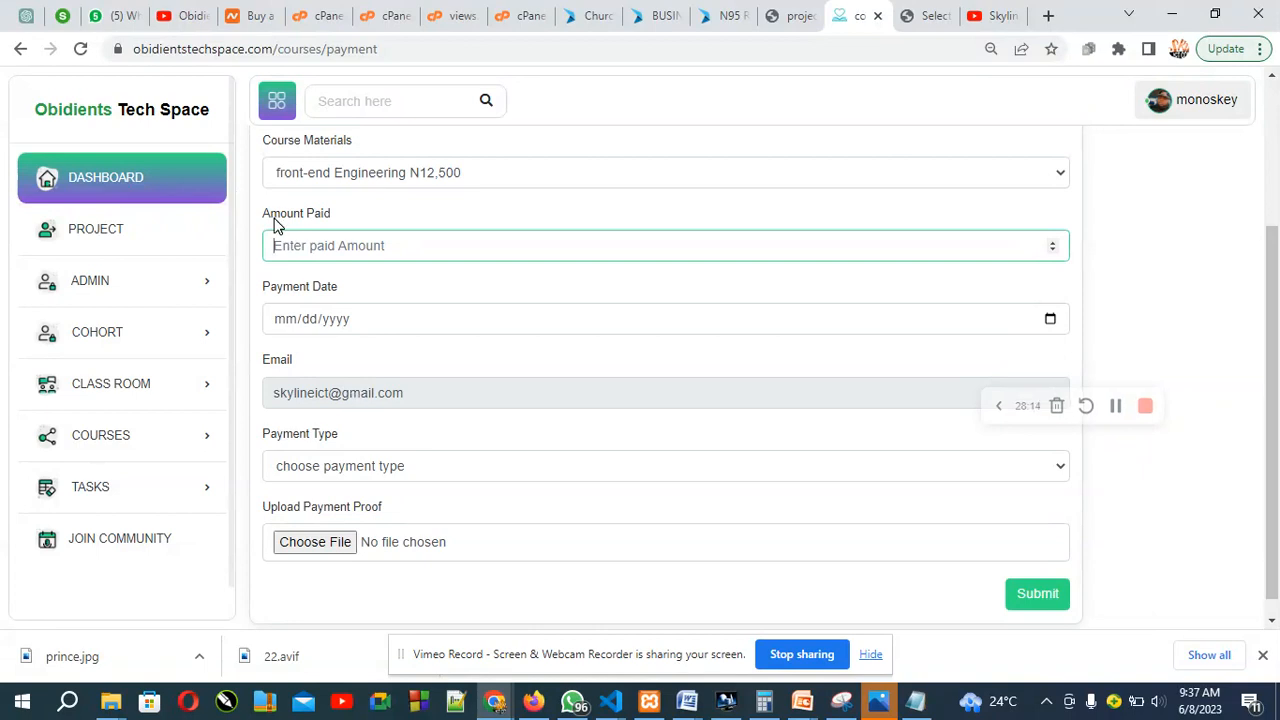
type("22500")
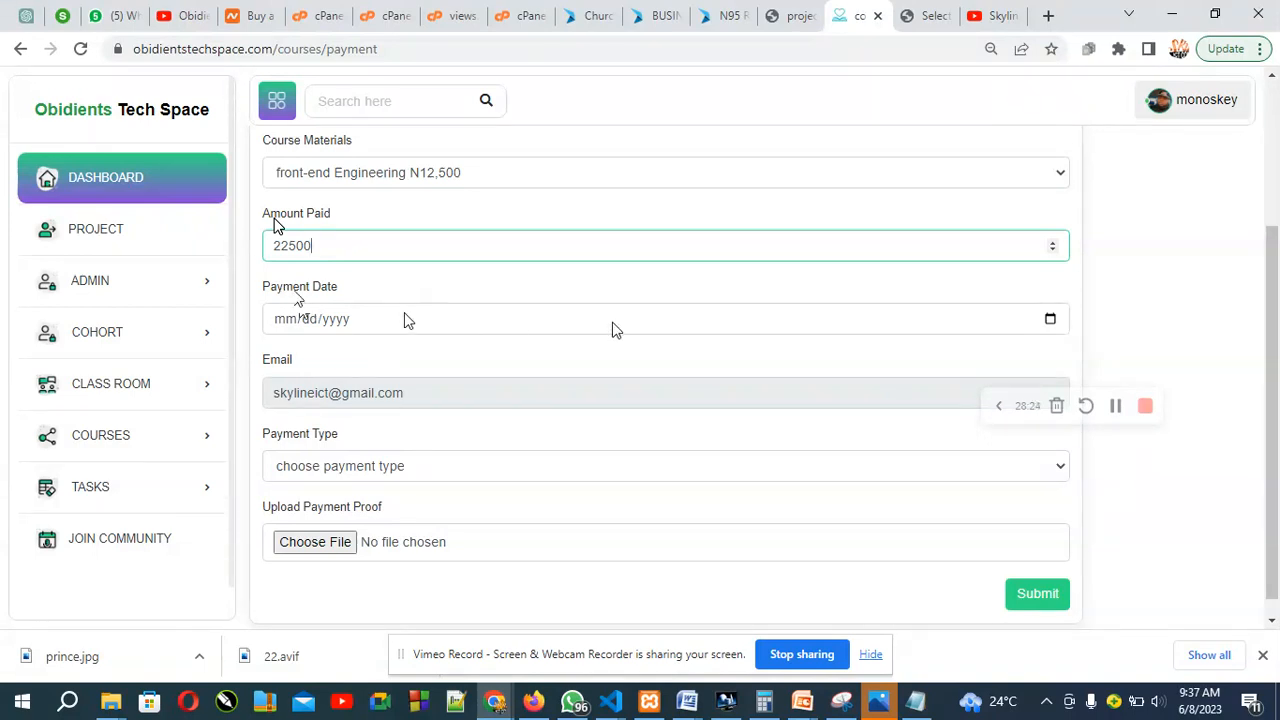
Step: Set the payment date to 06/09/2023 and the payment type to full payment (100)%
left_click(1048, 322)
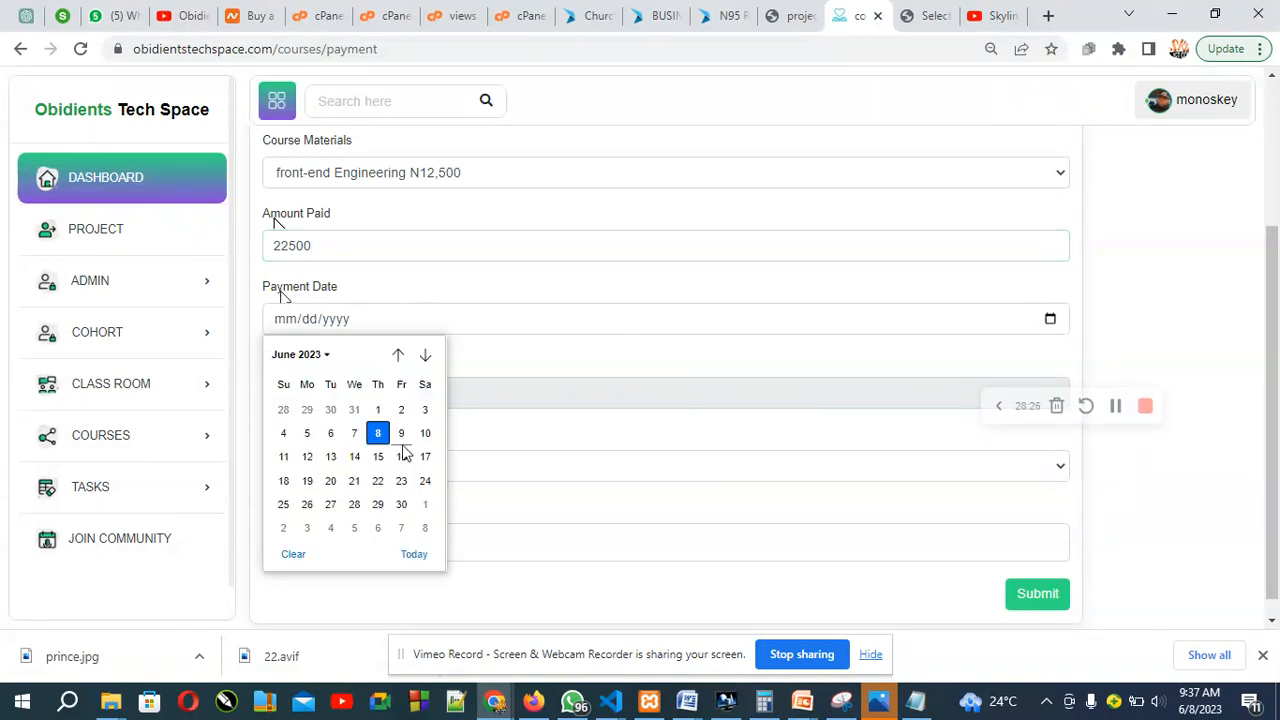
left_click(401, 435)
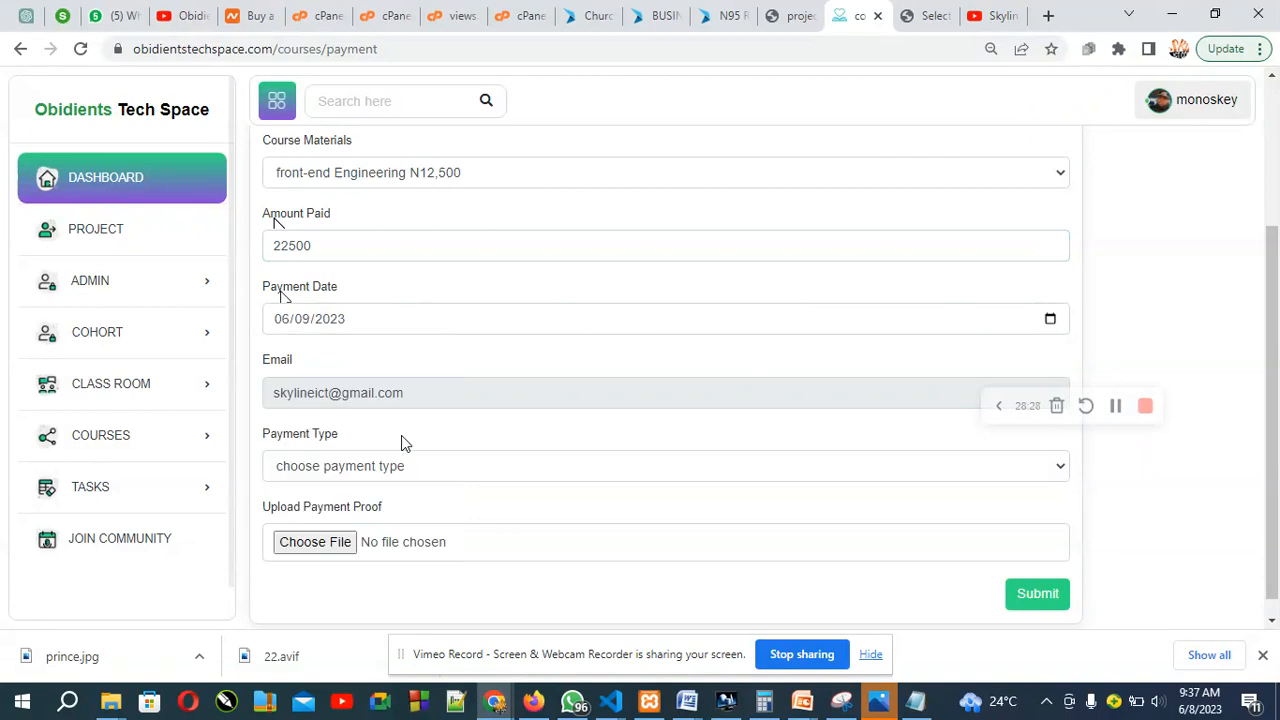
scroll(1277, 310, "down", 1)
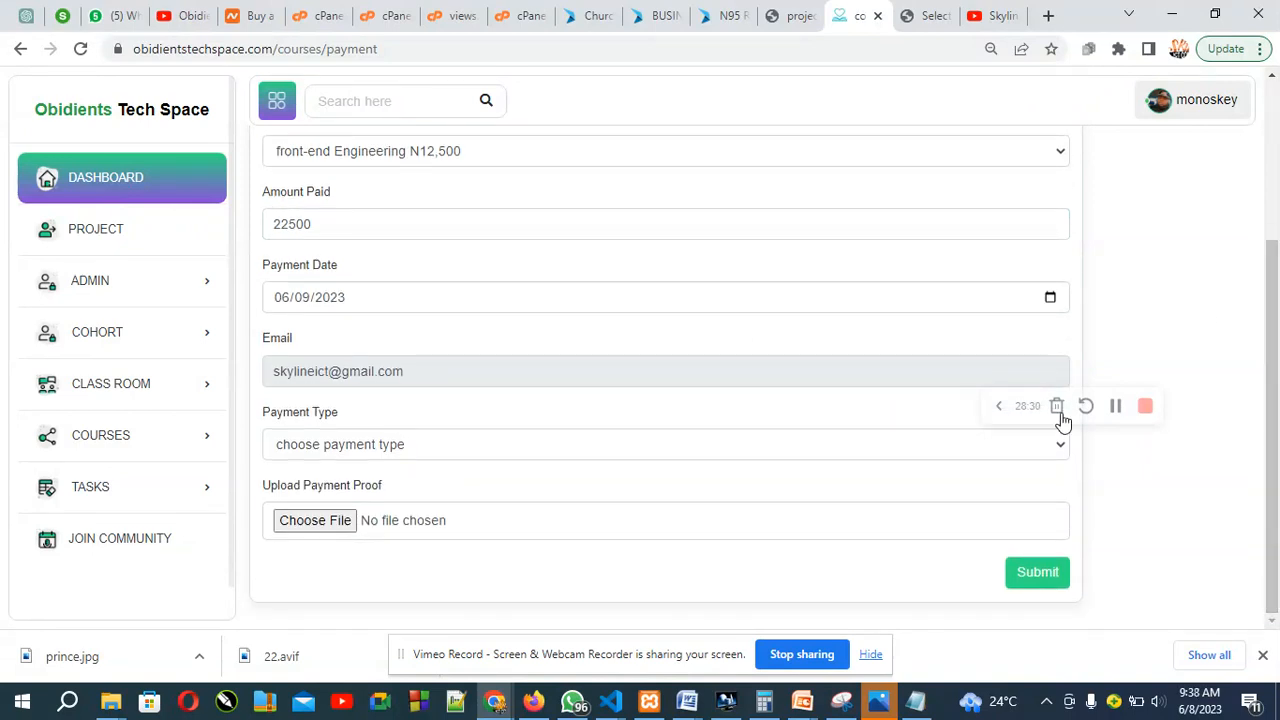
left_click(417, 450)
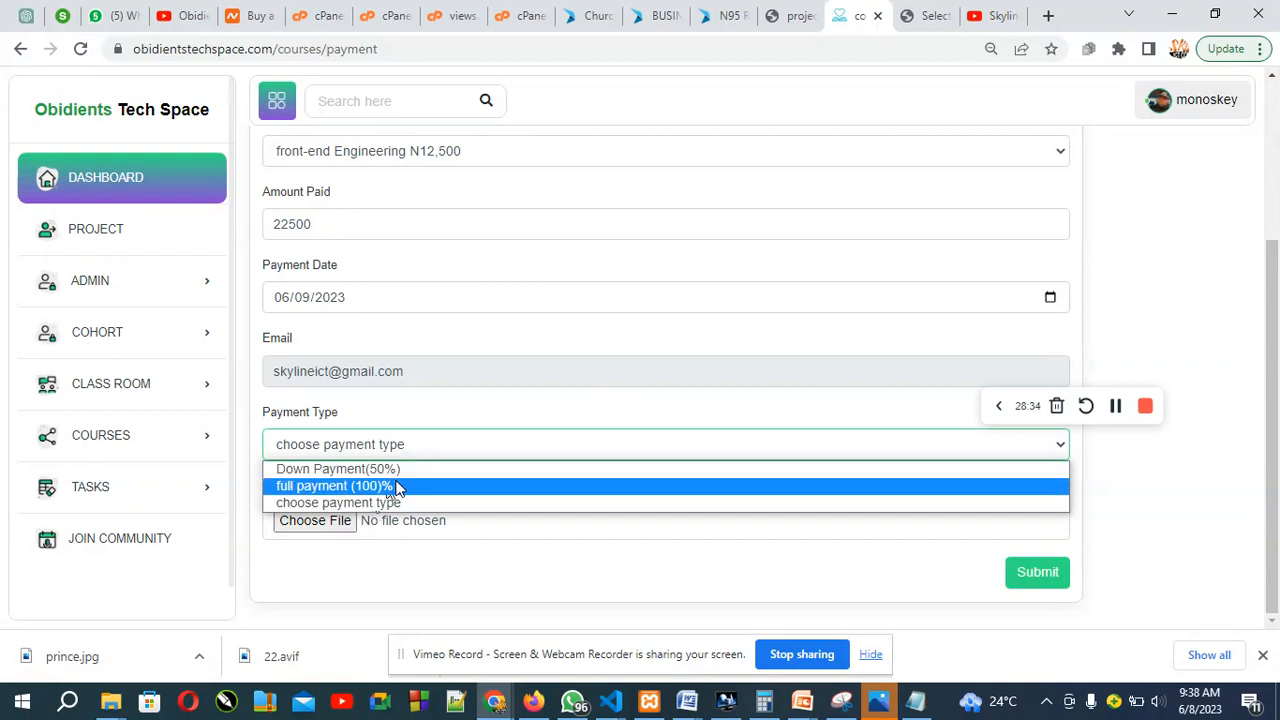
left_click(392, 487)
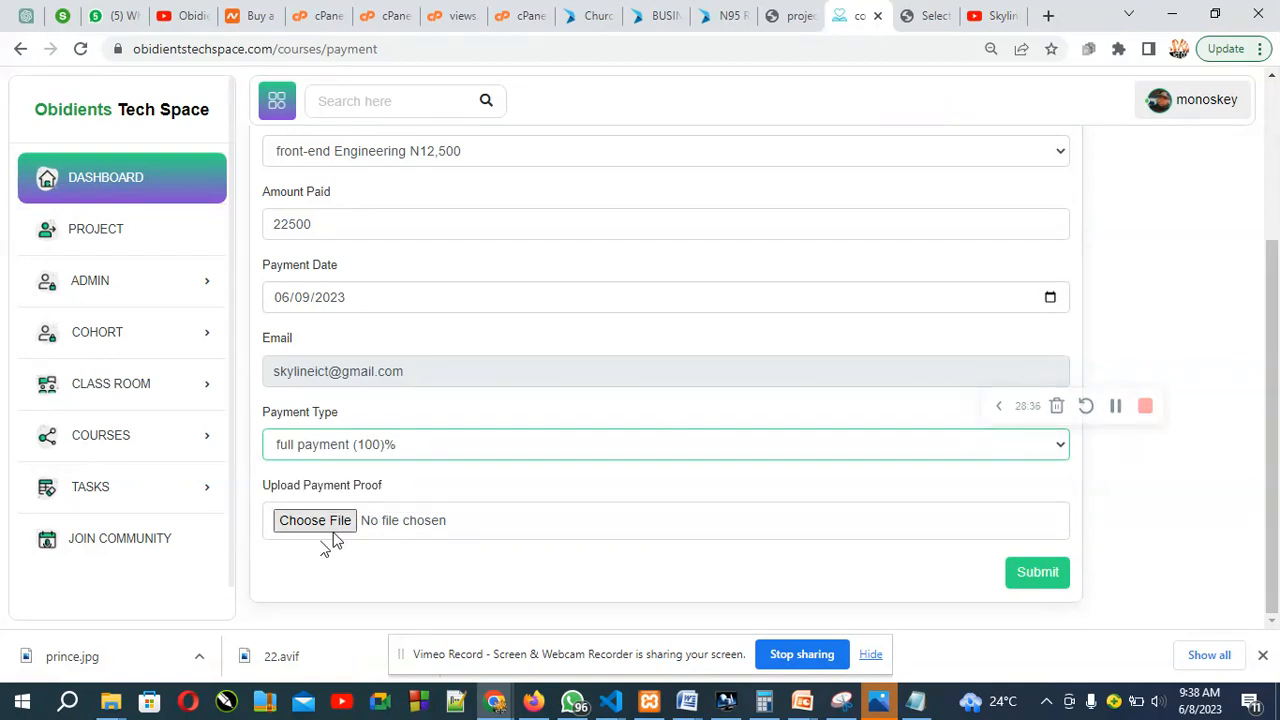
Step: Attach 2.jpg as the payment proof and submit the course payment form
left_click(335, 528)
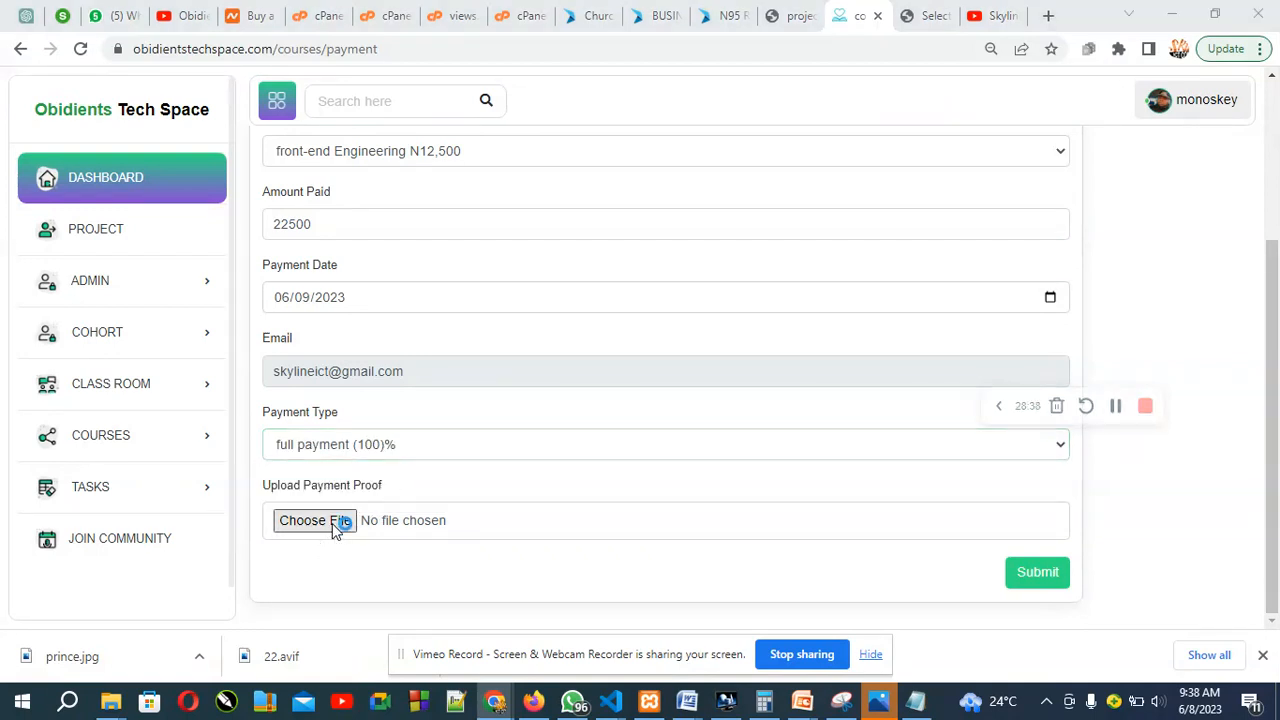
left_click(572, 343)
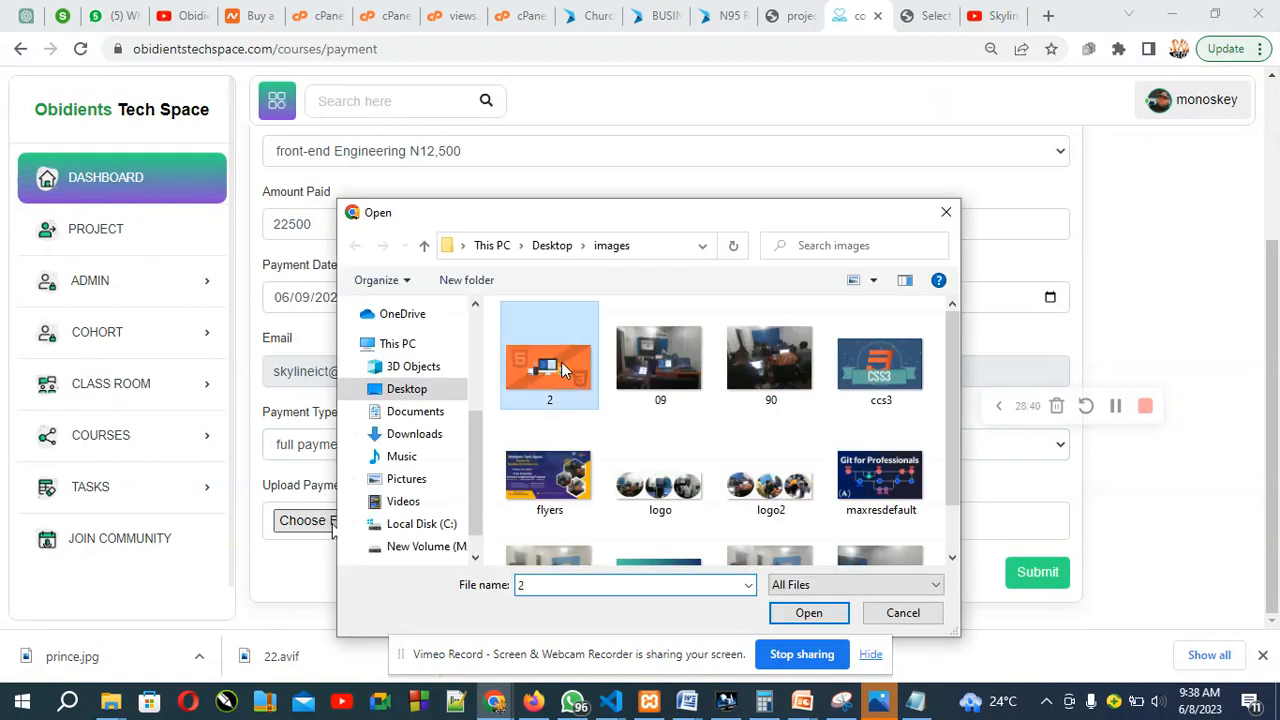
double_click(572, 360)
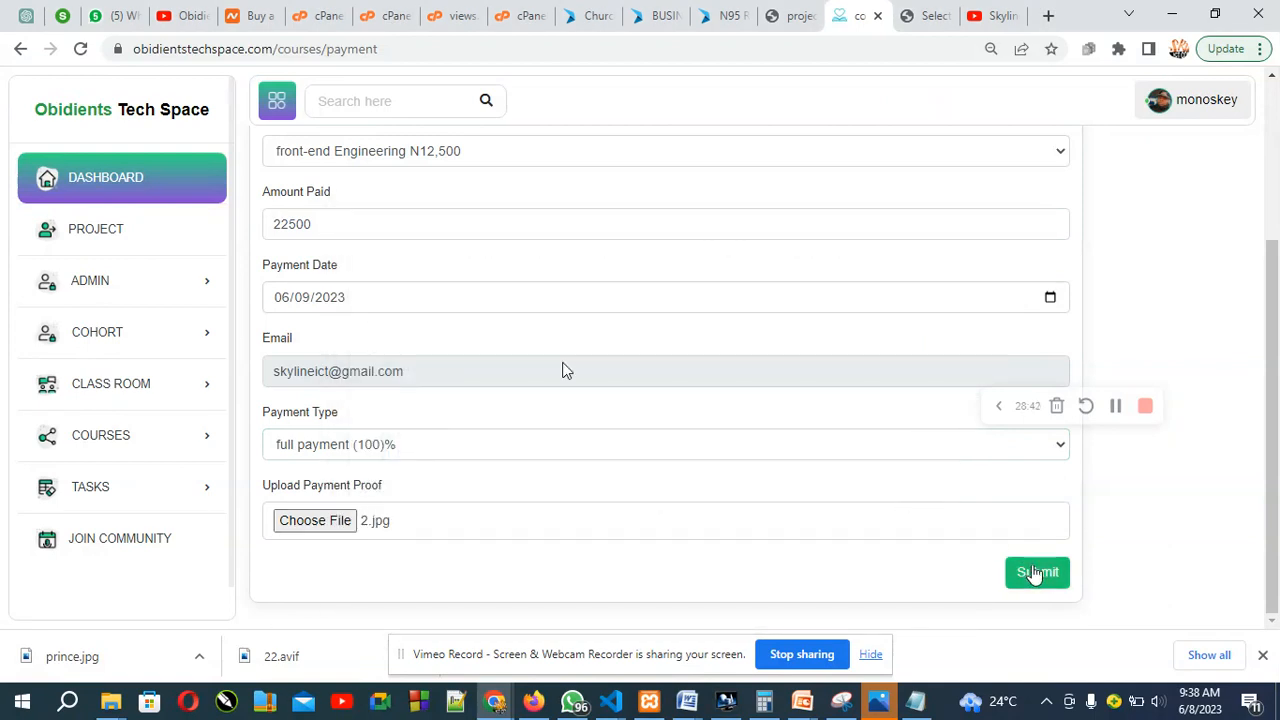
left_click(1035, 573)
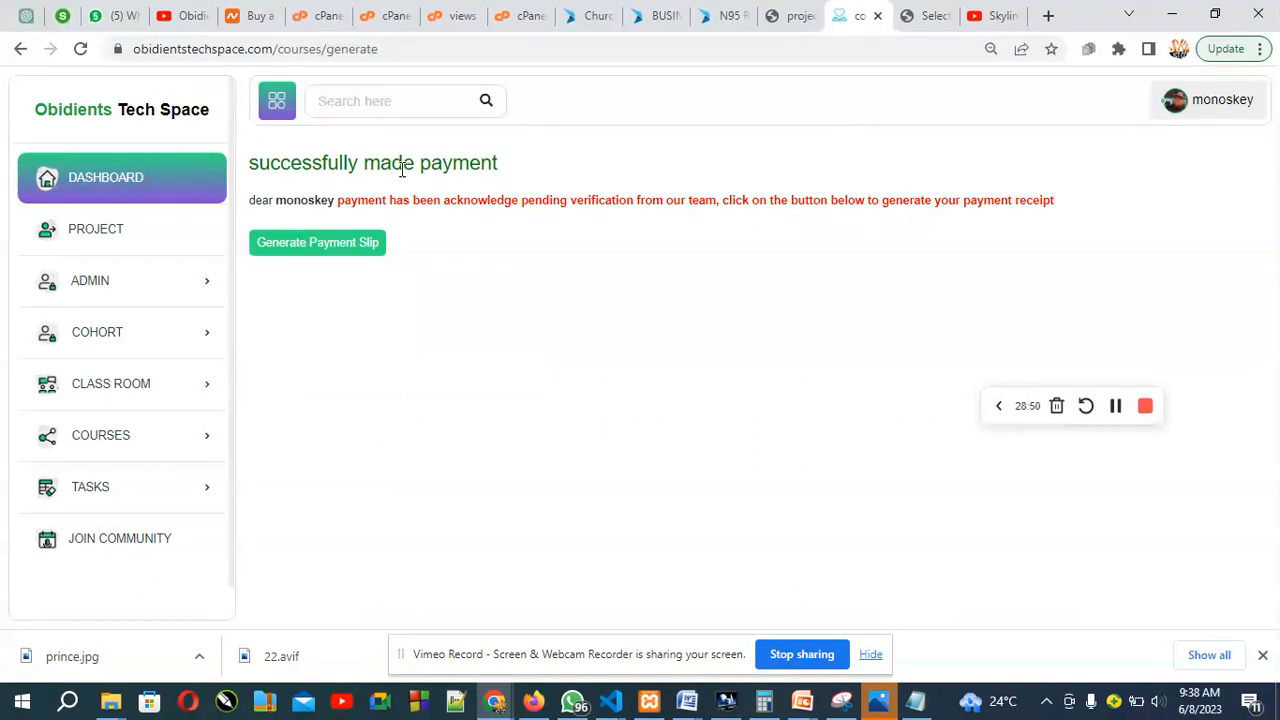
Step: Generate the payment slip and examine the invoice's payment details, front-end Engineering material rows and total due
left_click(307, 249)
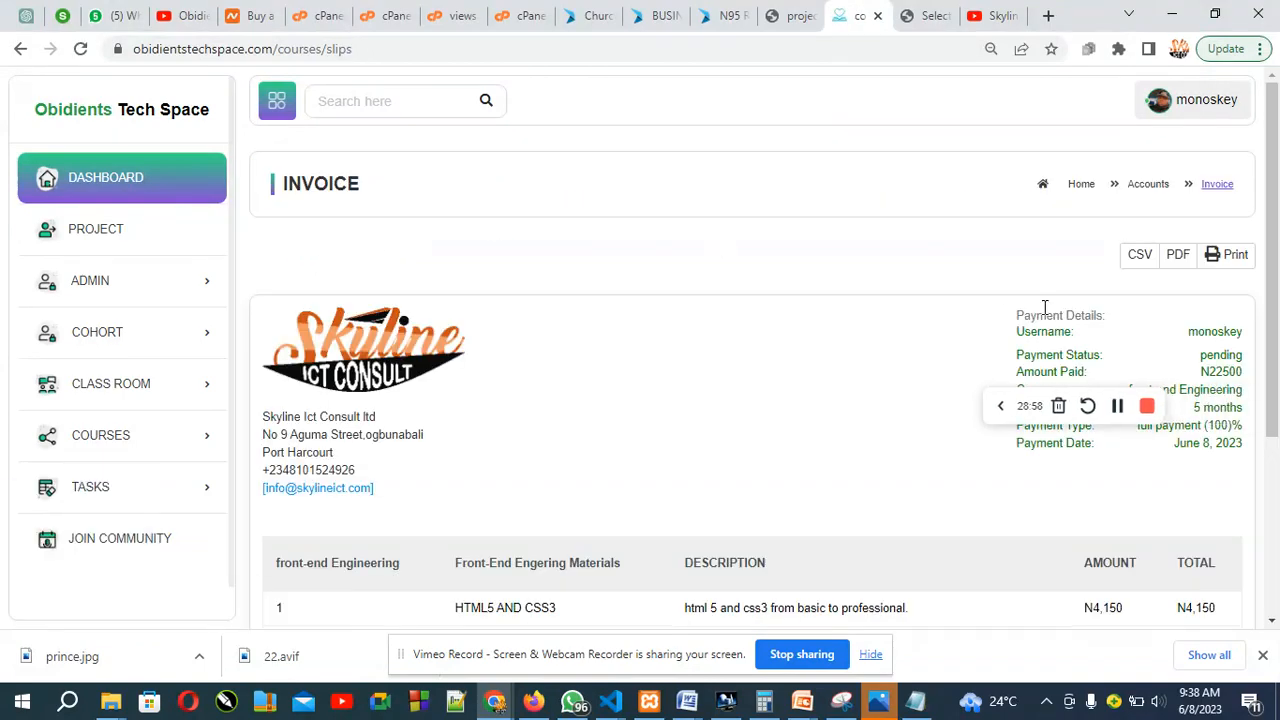
left_click_drag(1277, 216, 1277, 333)
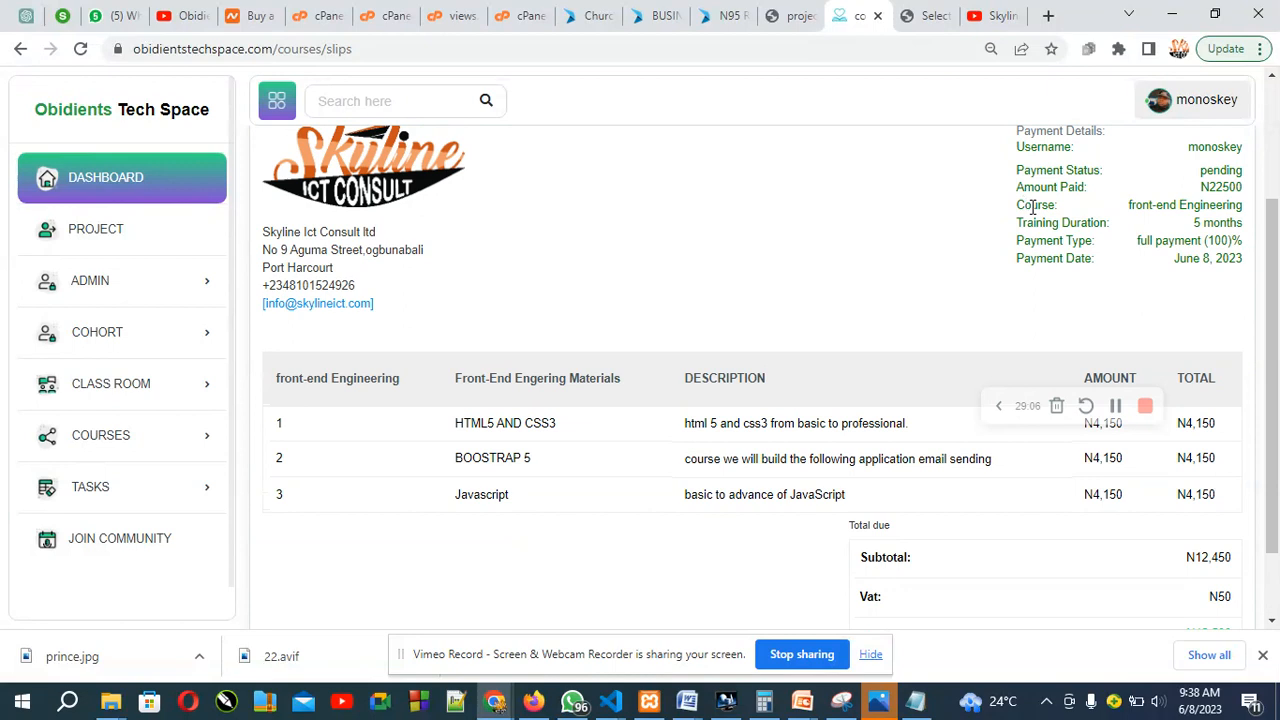
left_click_drag(1030, 205, 1236, 201)
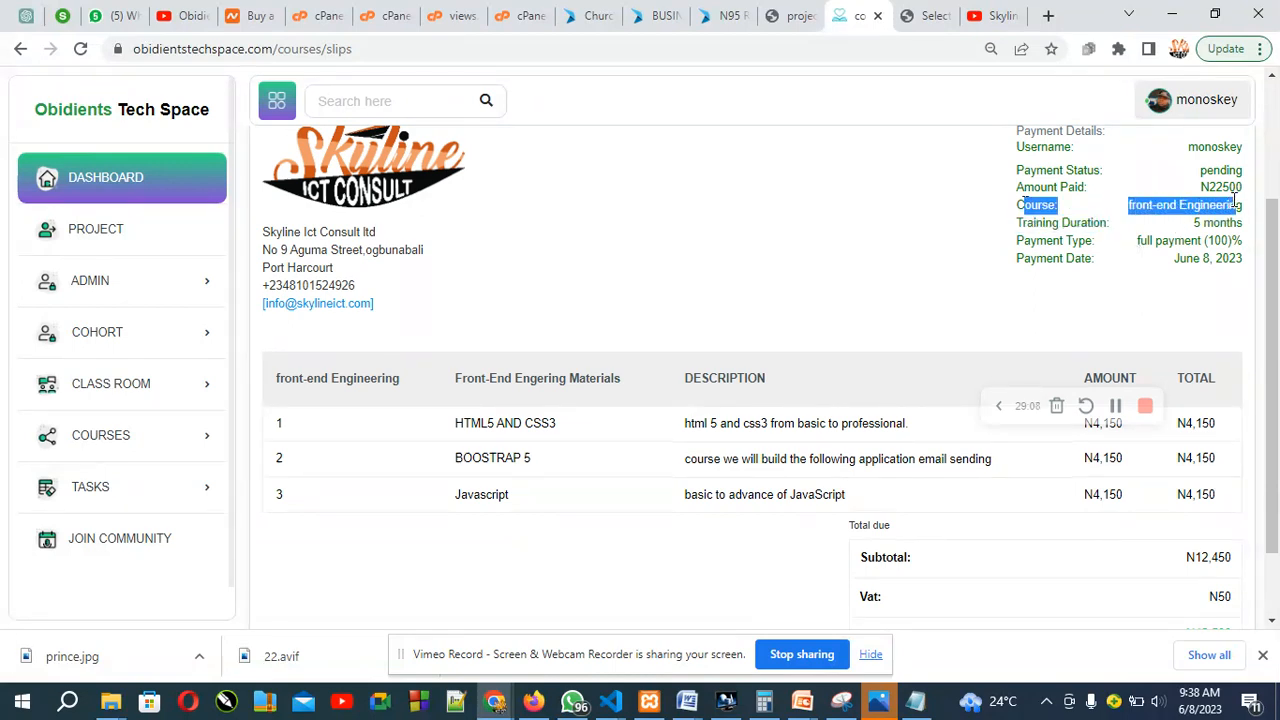
left_click_drag(507, 520, 475, 430)
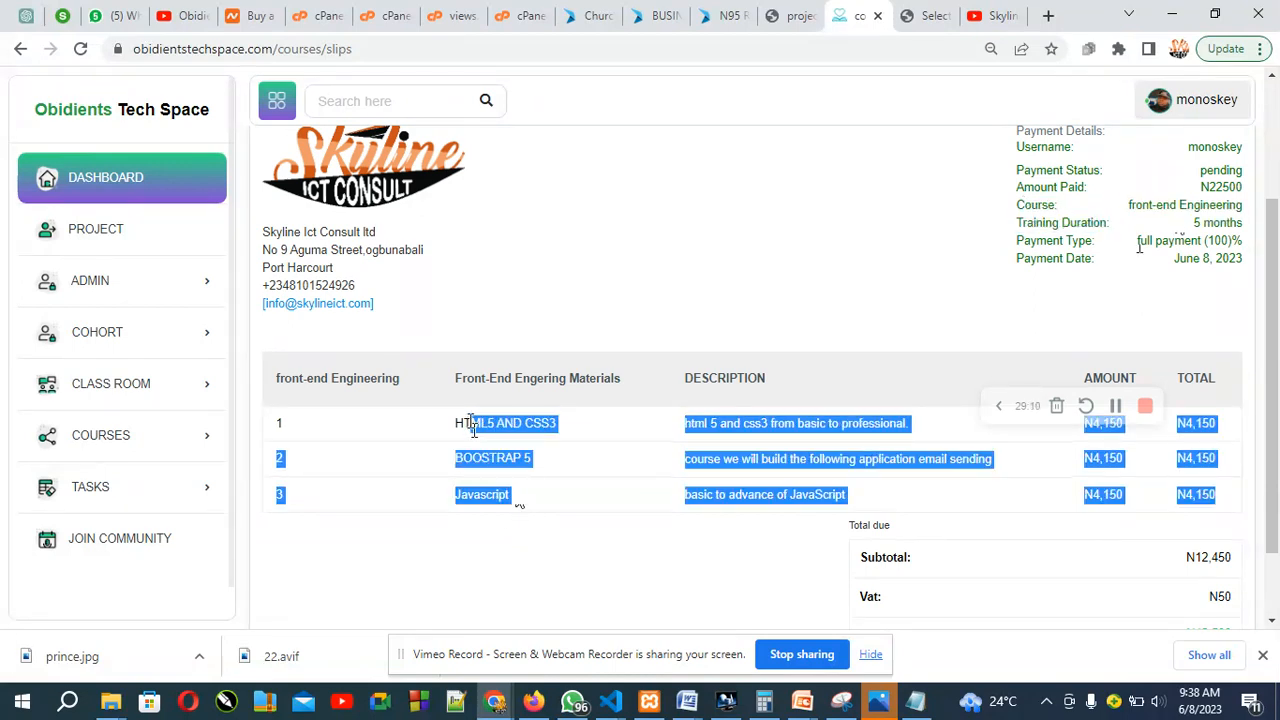
left_click(1165, 515)
left_click_drag(1237, 500, 1034, 474)
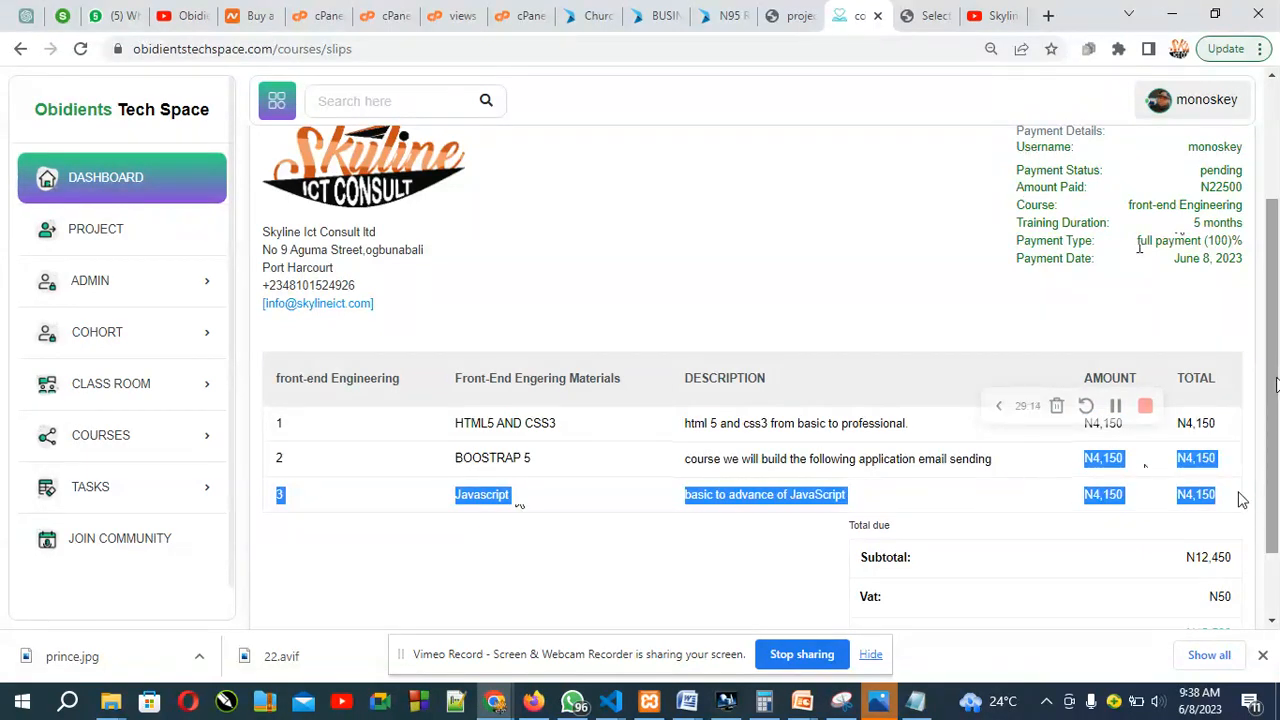
left_click_drag(1276, 385, 1279, 463)
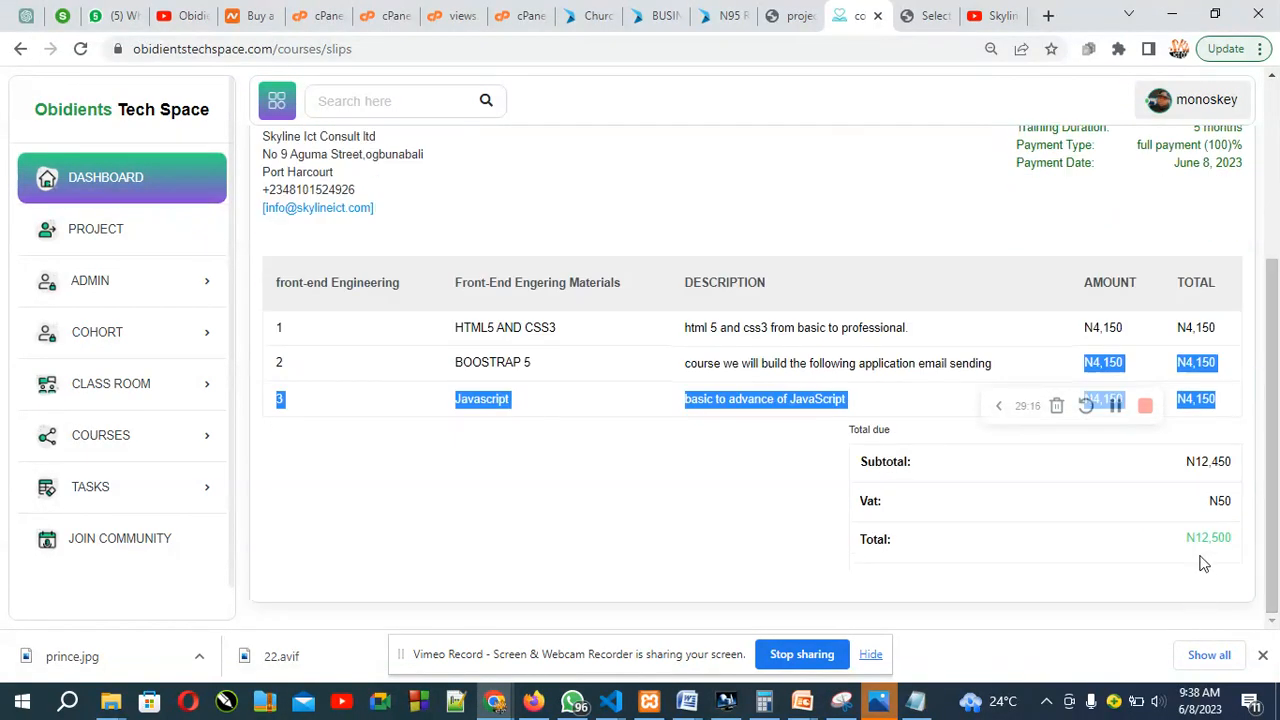
left_click_drag(1194, 541, 1235, 540)
left_click_drag(1275, 487, 1237, 297)
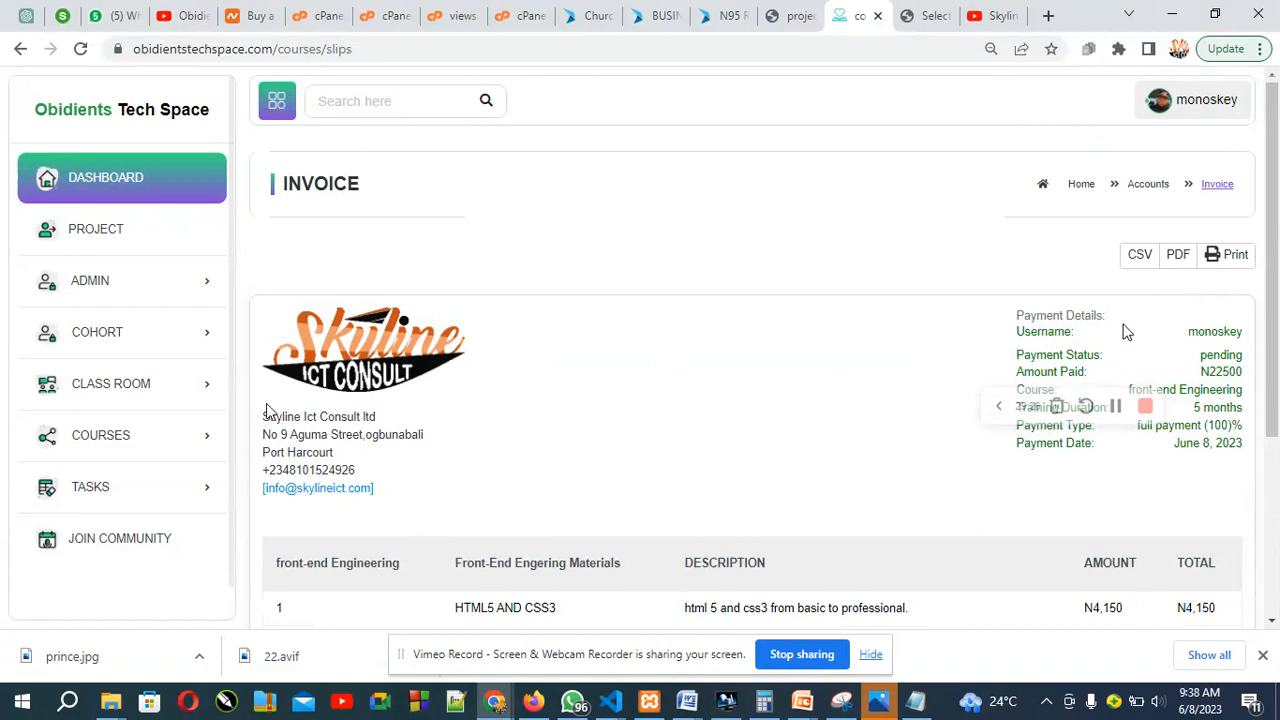
left_click_drag(1276, 302, 1276, 415)
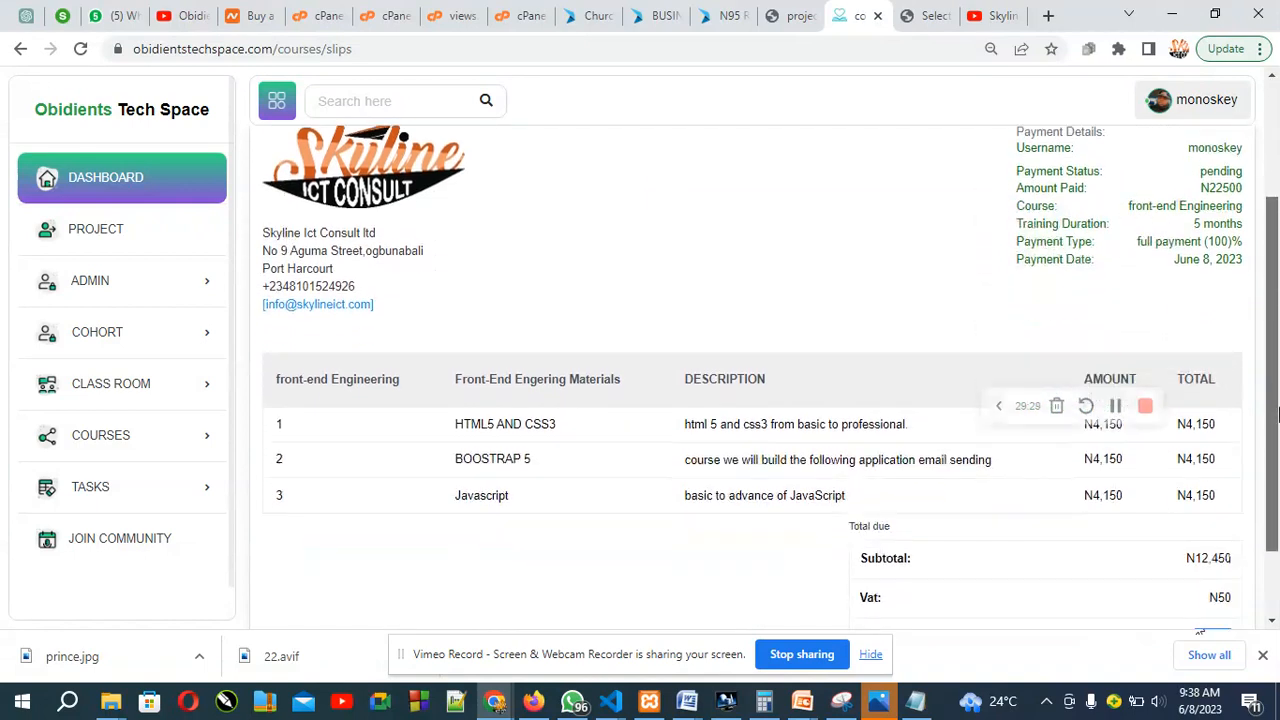
Step: Open the course material page to check whether access is granted after the payment submission
left_click(147, 336)
left_click(142, 345)
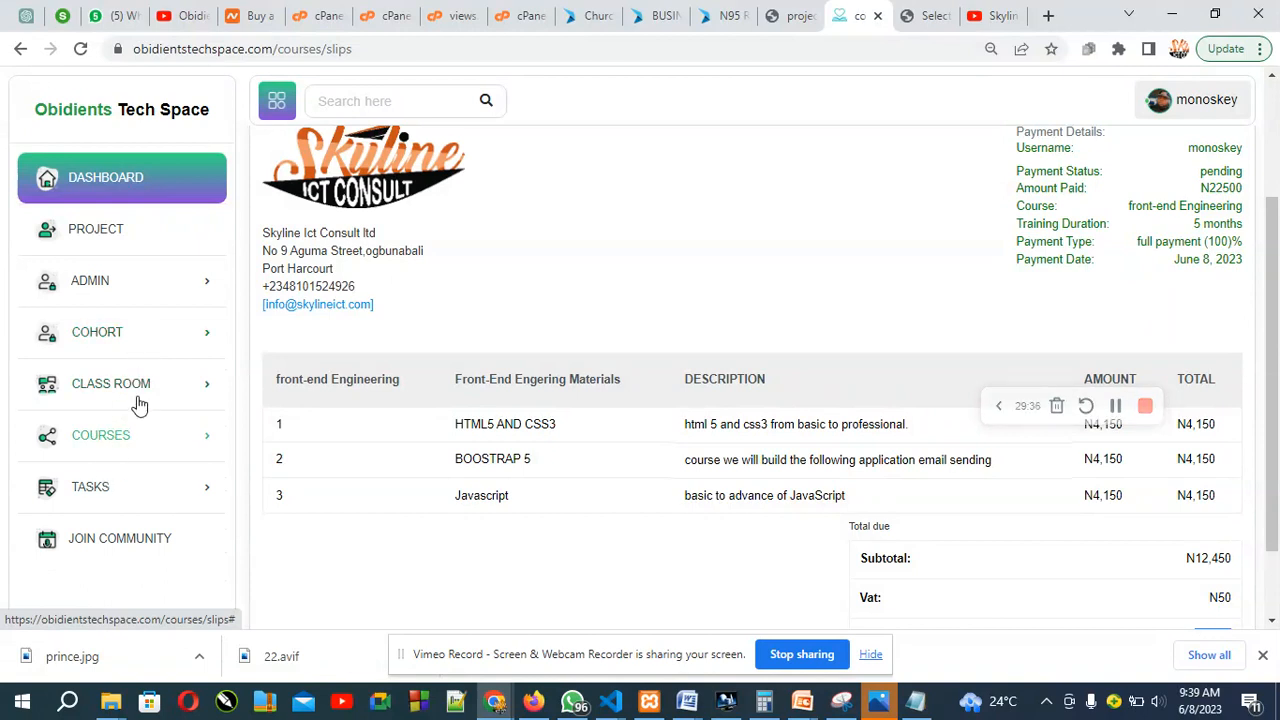
left_click(134, 396)
left_click(134, 396)
left_click(134, 445)
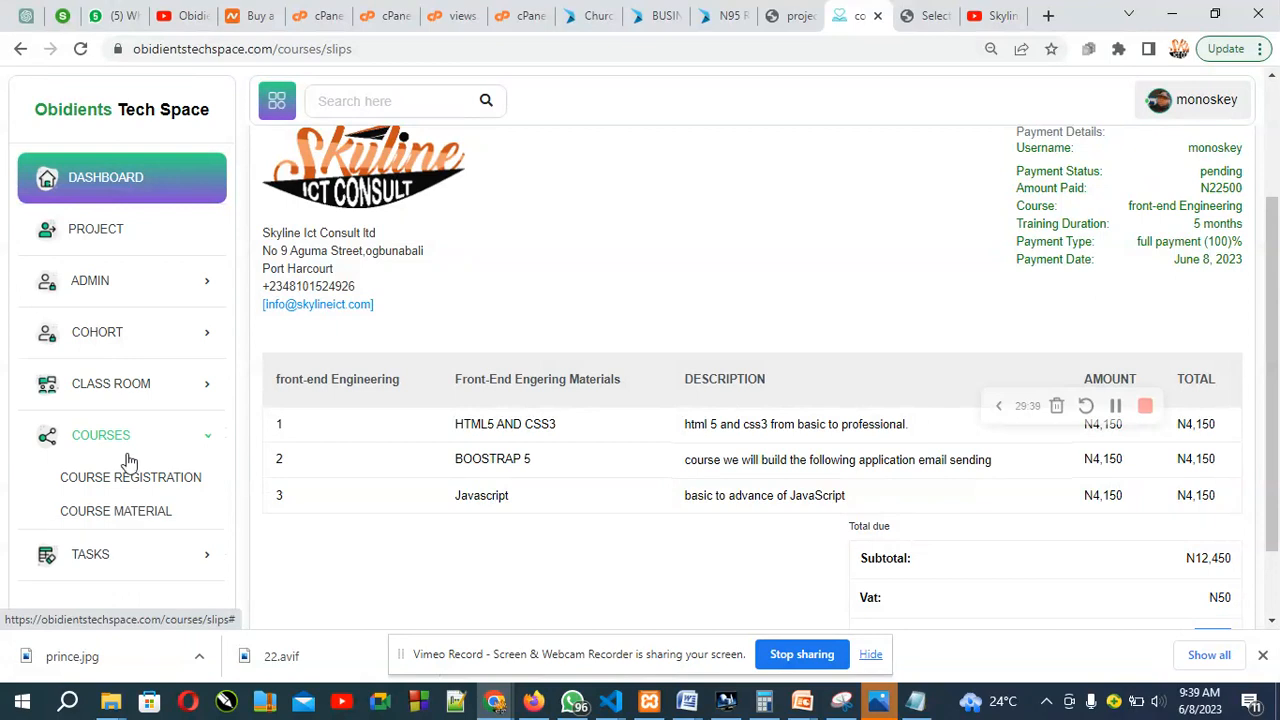
left_click(150, 513)
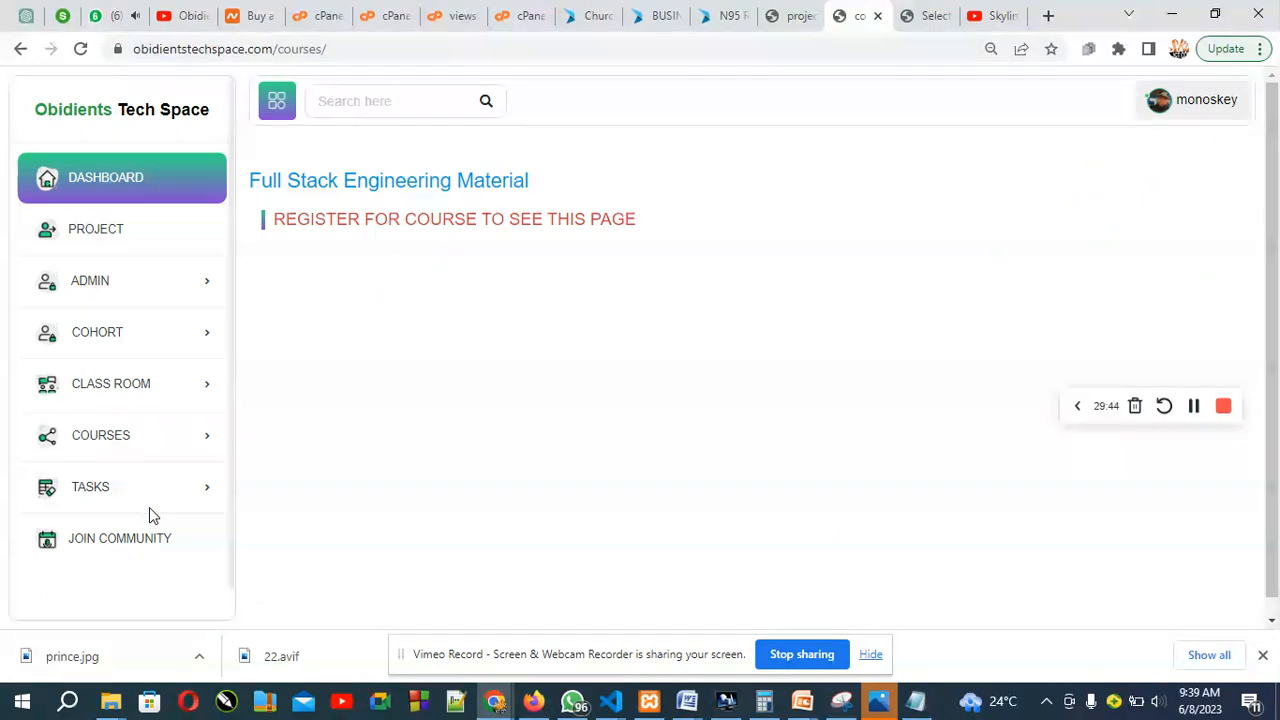
Step: Return to the dashboard and highlight the value on the student passcode card
left_click(137, 176)
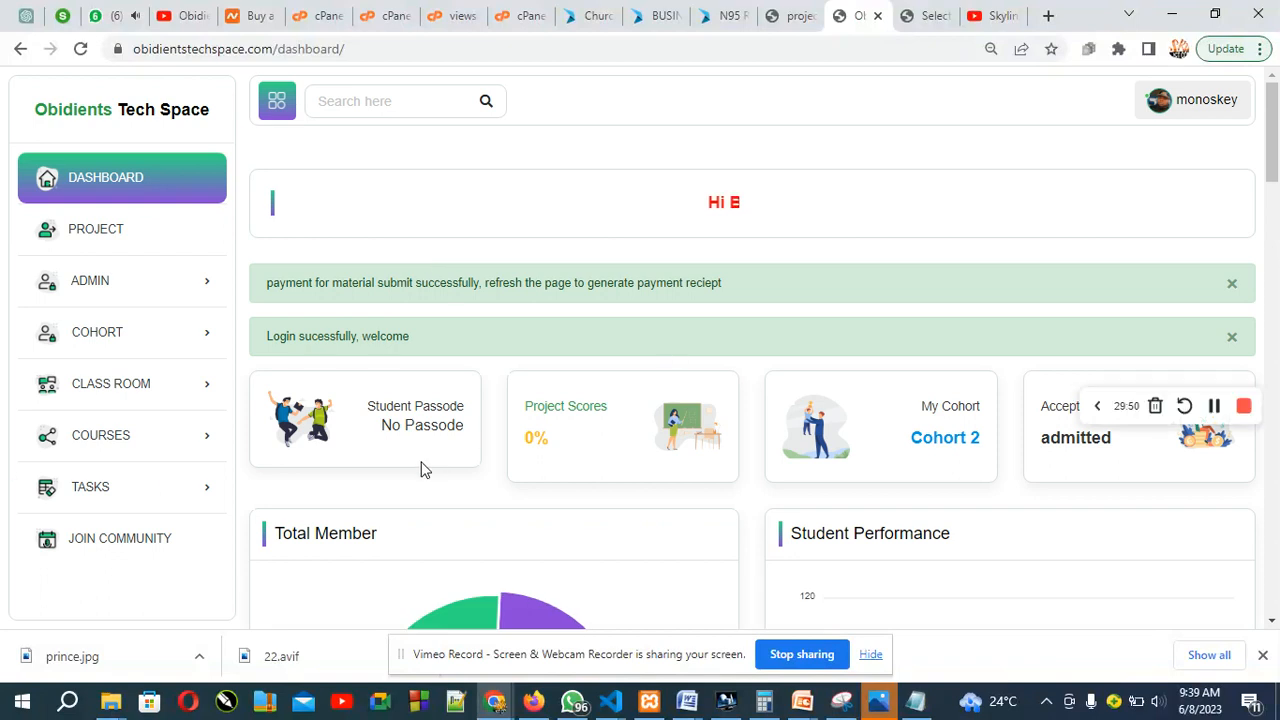
left_click_drag(381, 425, 468, 426)
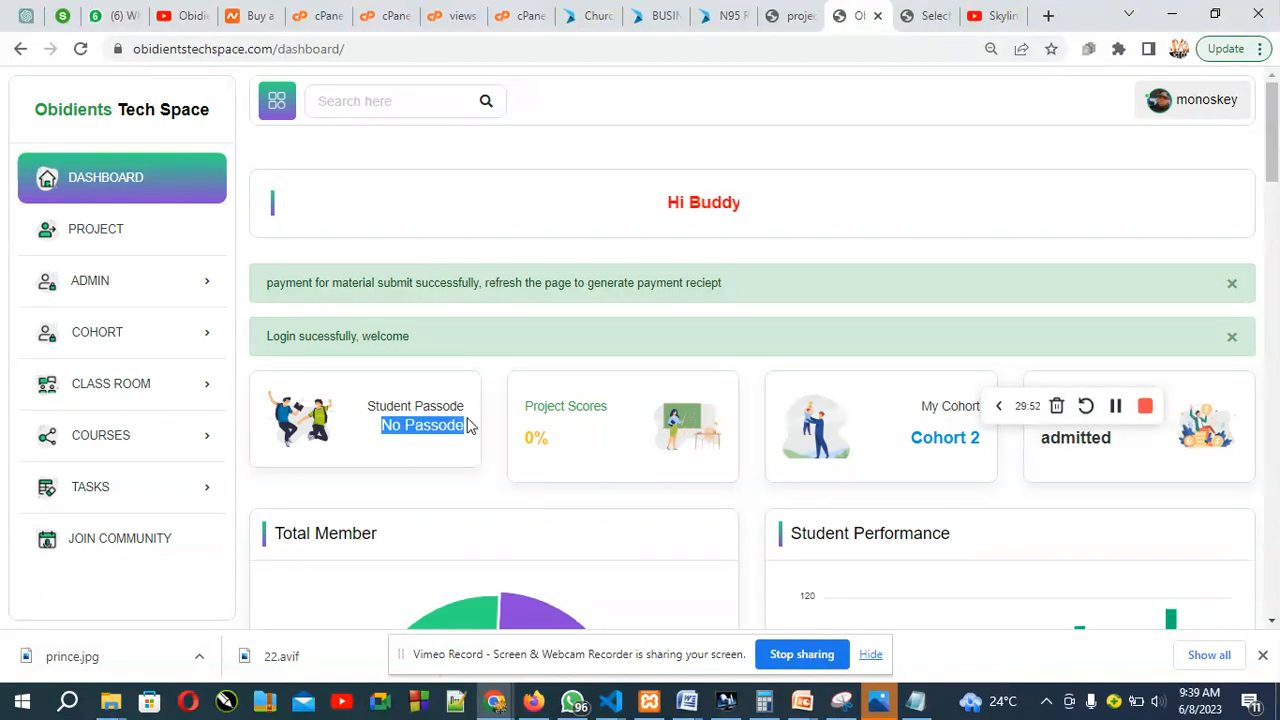
left_click(417, 443)
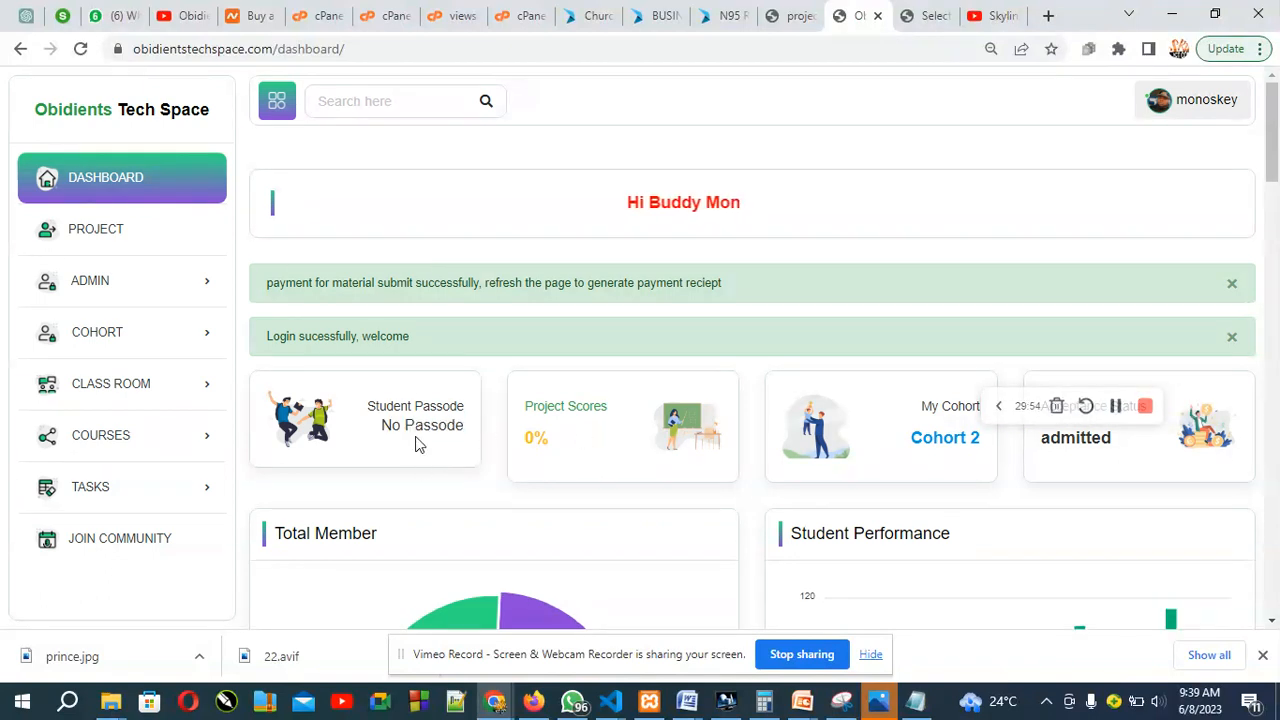
Step: Reopen the course material page and highlight the course registration notice under Full Stack Engineering Material
left_click(125, 444)
left_click(116, 526)
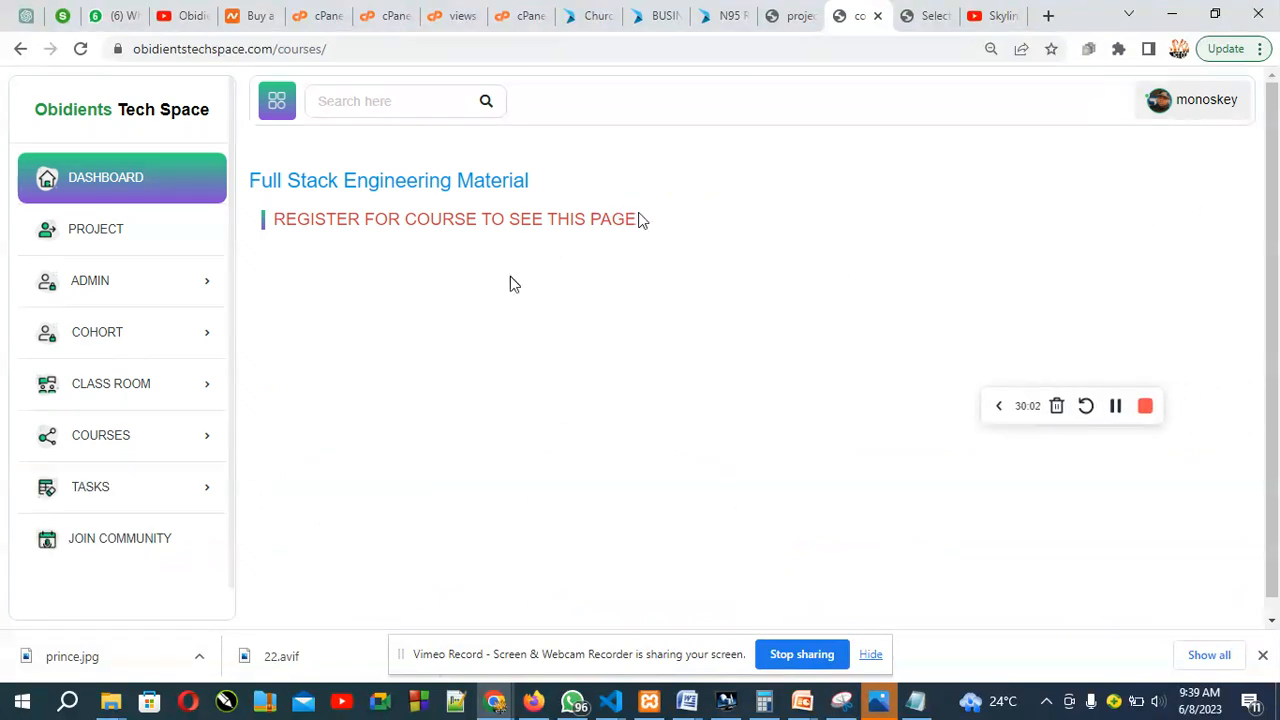
left_click_drag(638, 219, 279, 218)
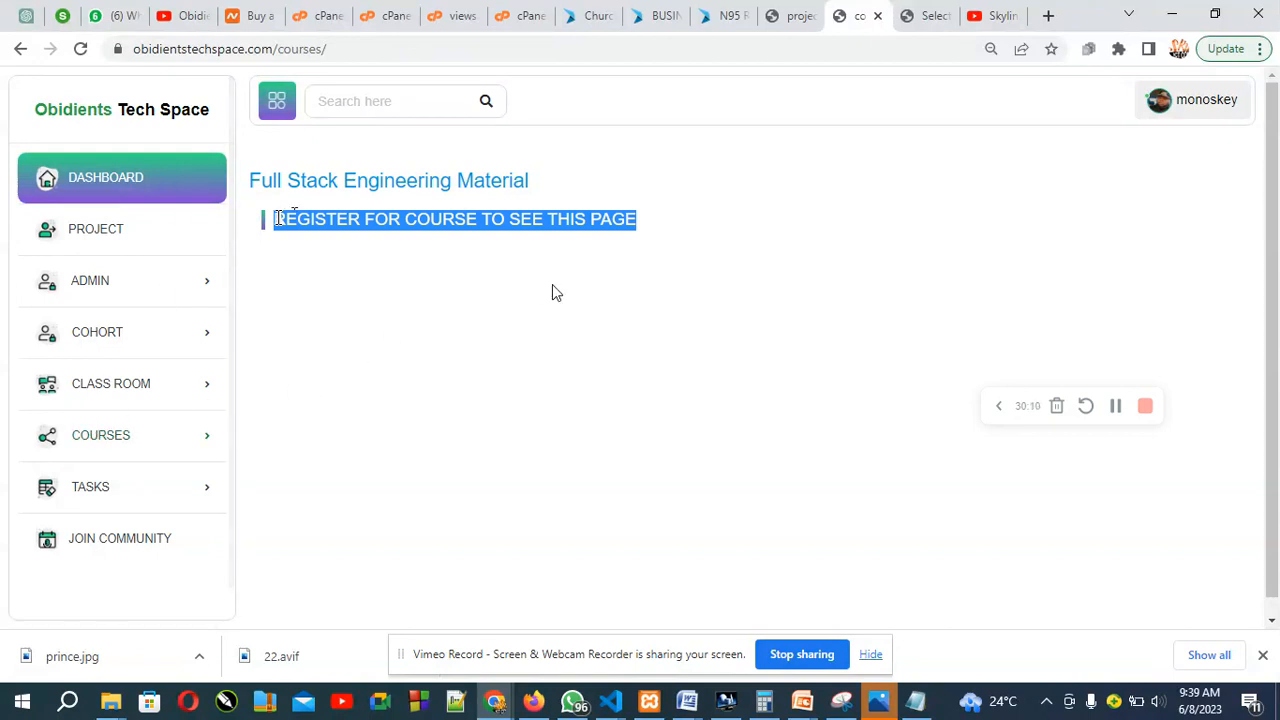
Step: Look over the task options, and open the community page to view its social channel join links
left_click(125, 490)
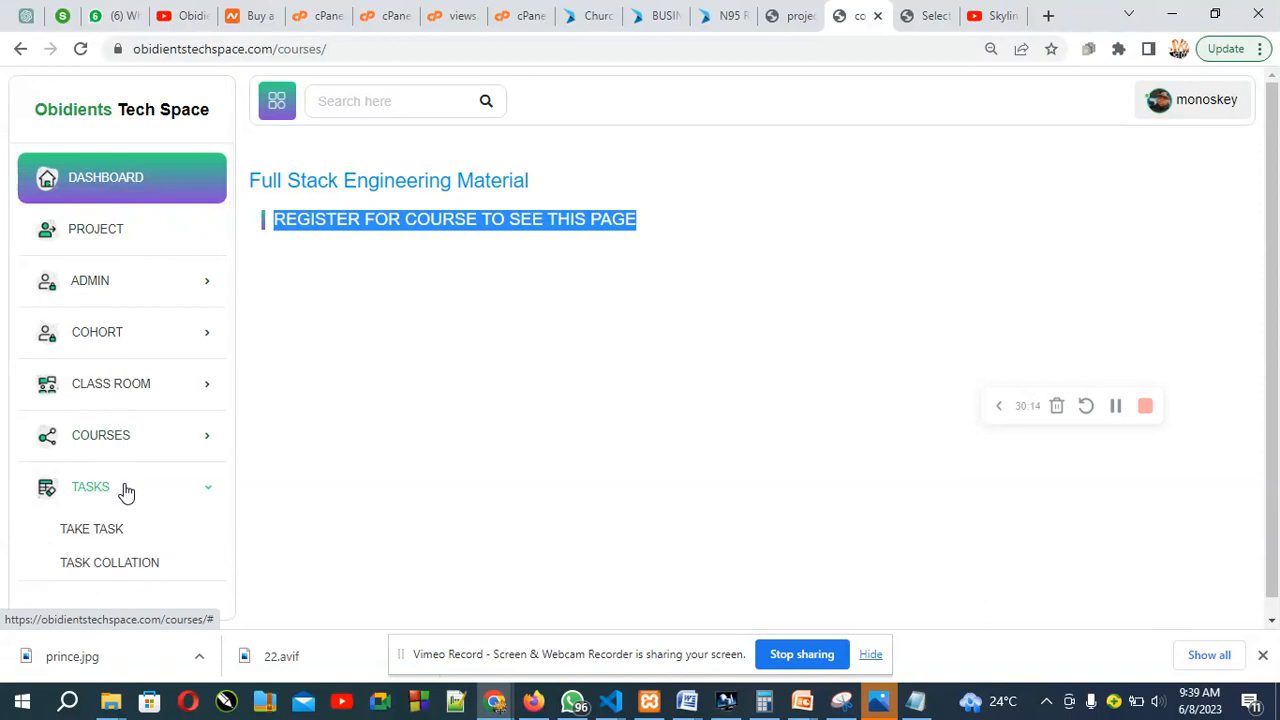
left_click(210, 490)
left_click(212, 490)
left_click(209, 491)
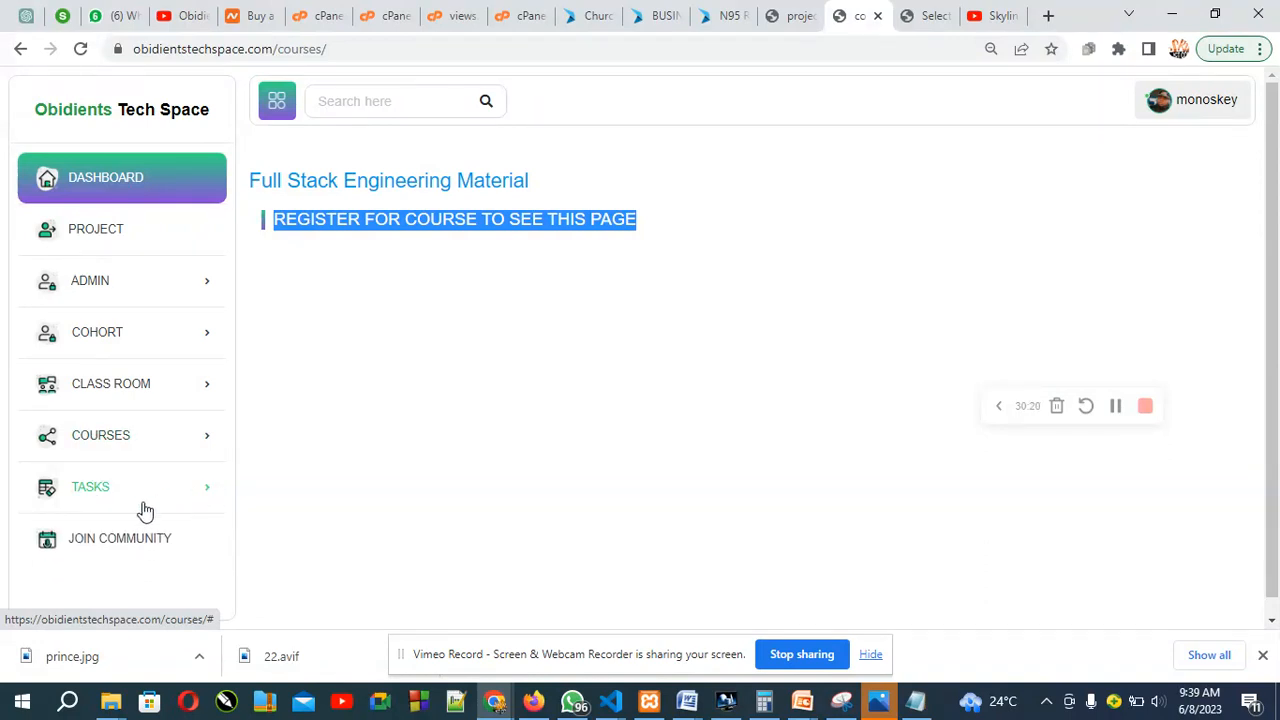
left_click(120, 546)
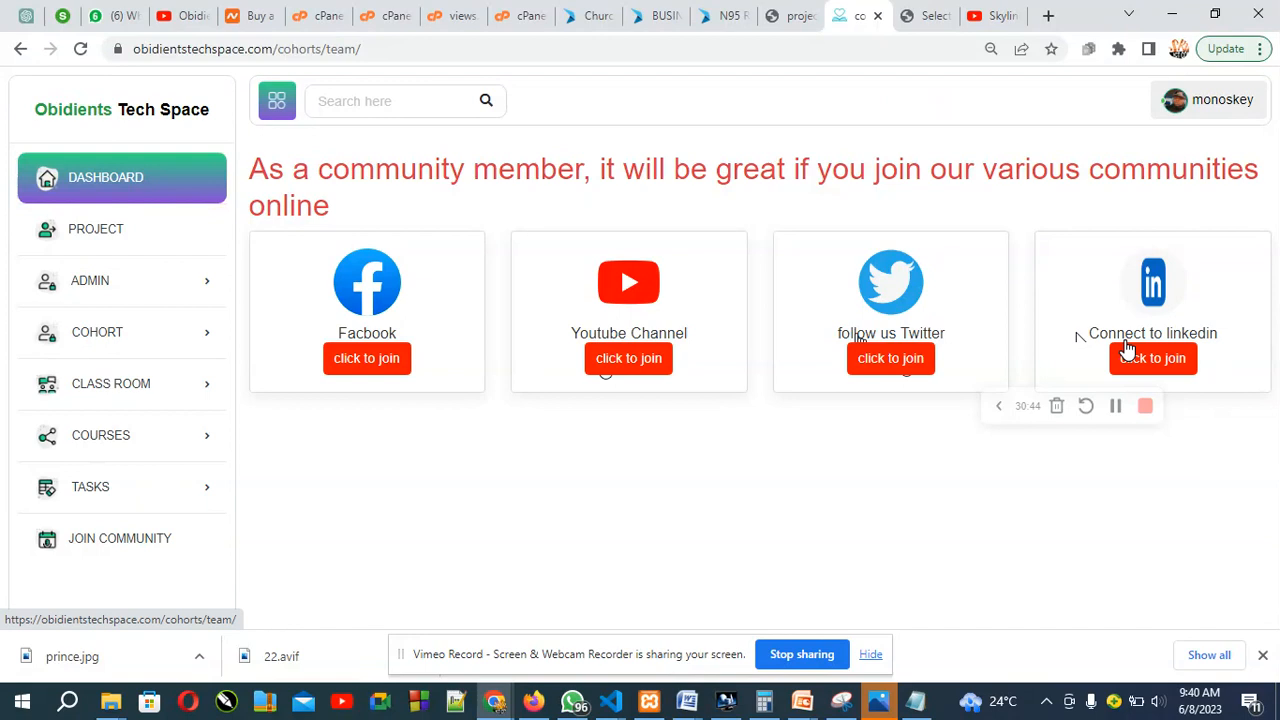
Step: Open the project submission form from the projects page and inspect its project title choices and Git Hub Repo field
left_click(128, 226)
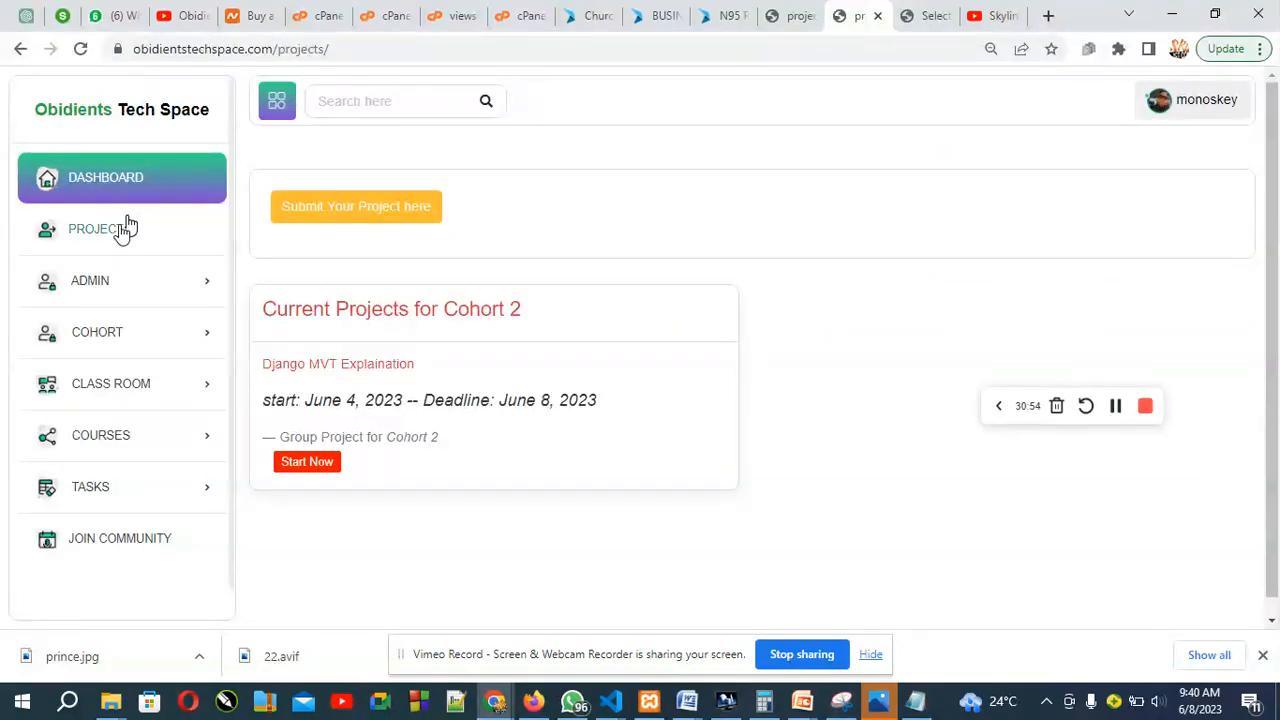
left_click(324, 204)
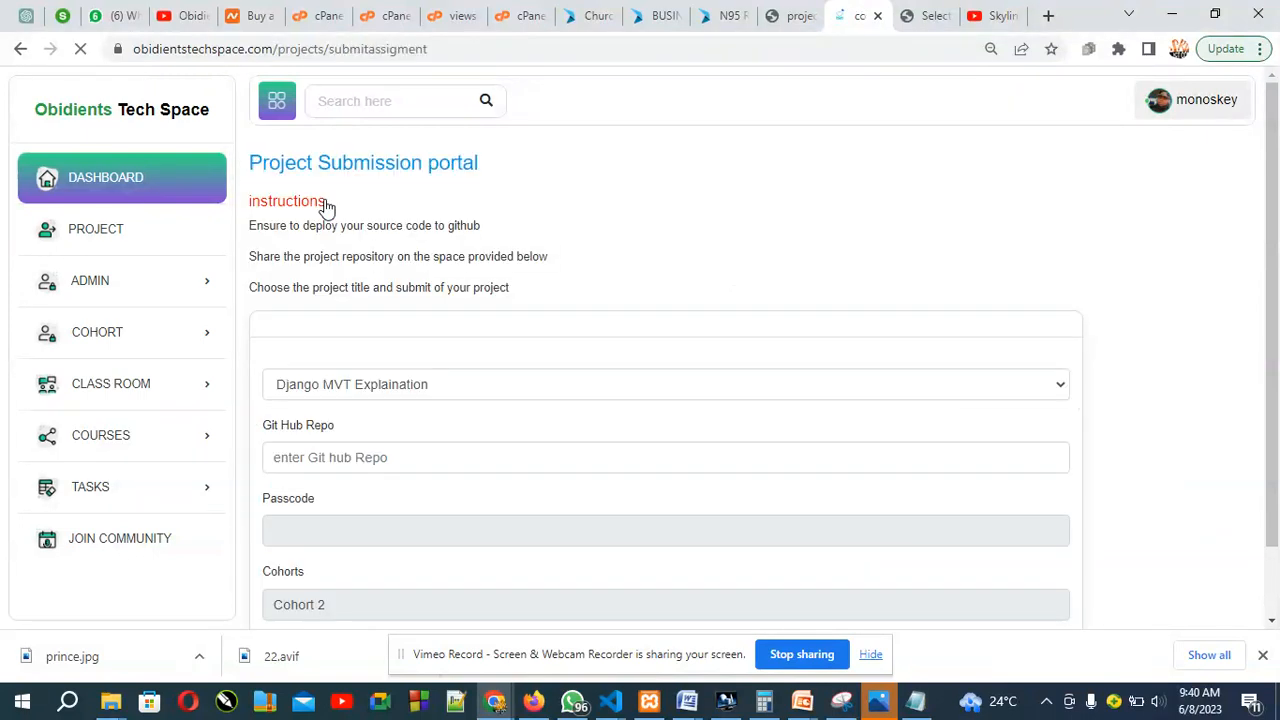
left_click(404, 391)
left_click(388, 388)
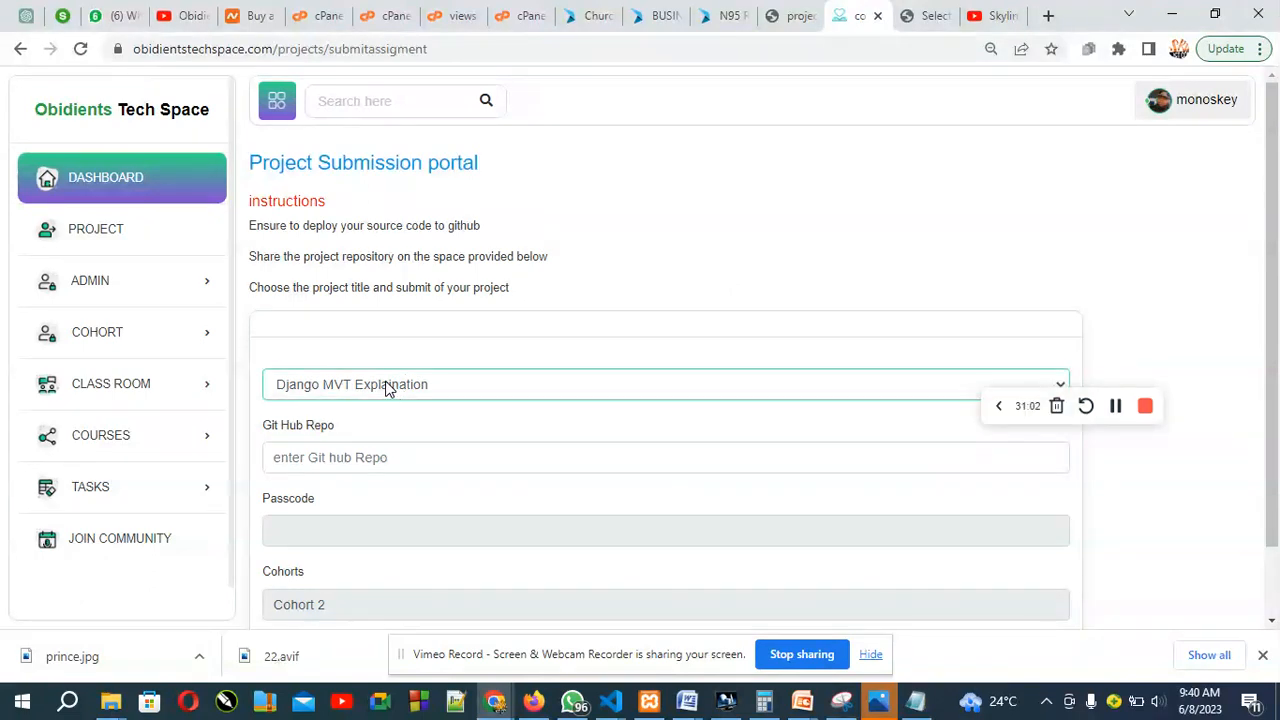
left_click(382, 456)
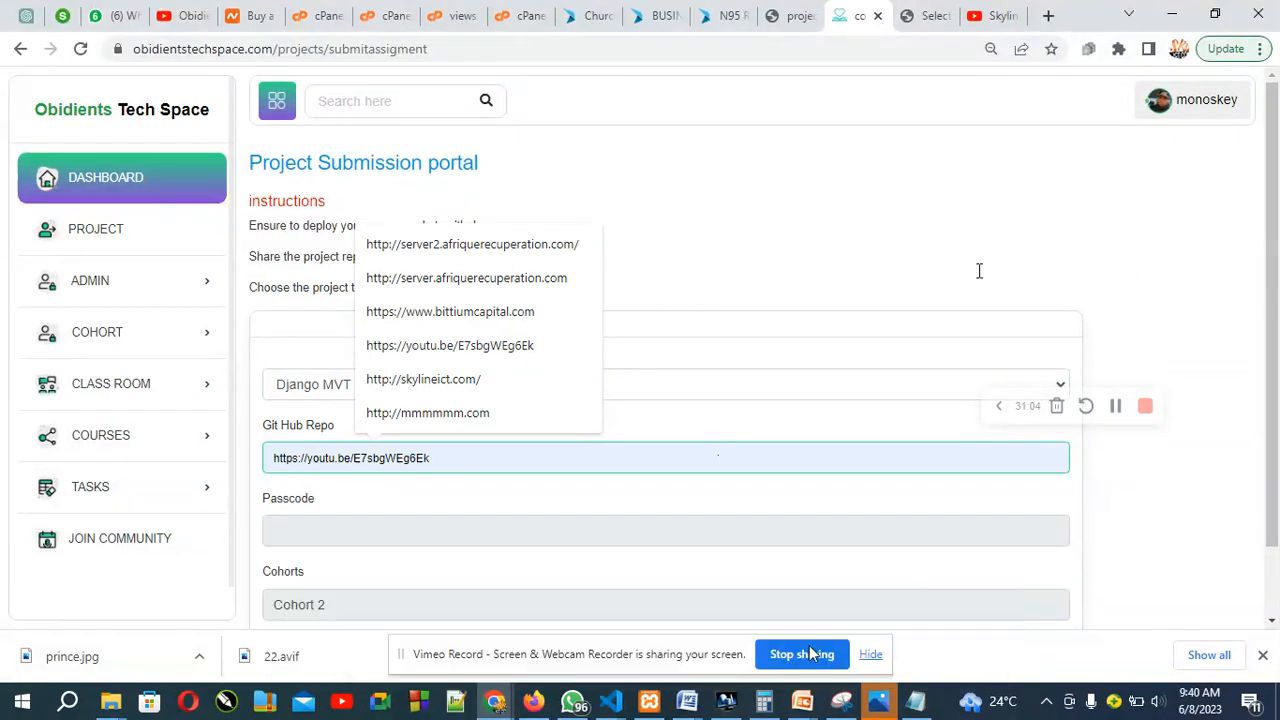
left_click(870, 655)
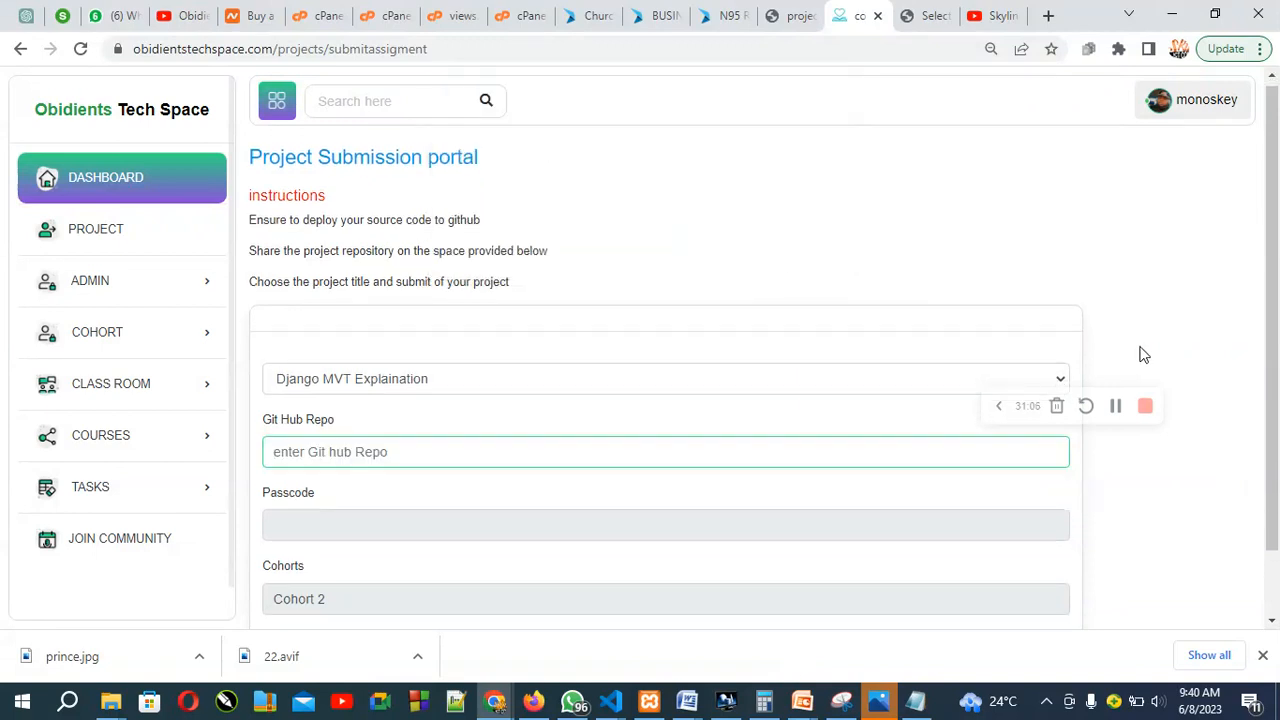
Step: Review the rest of the submission form and highlight the three project submission instructions above it
scroll(1265, 330, "down", 1)
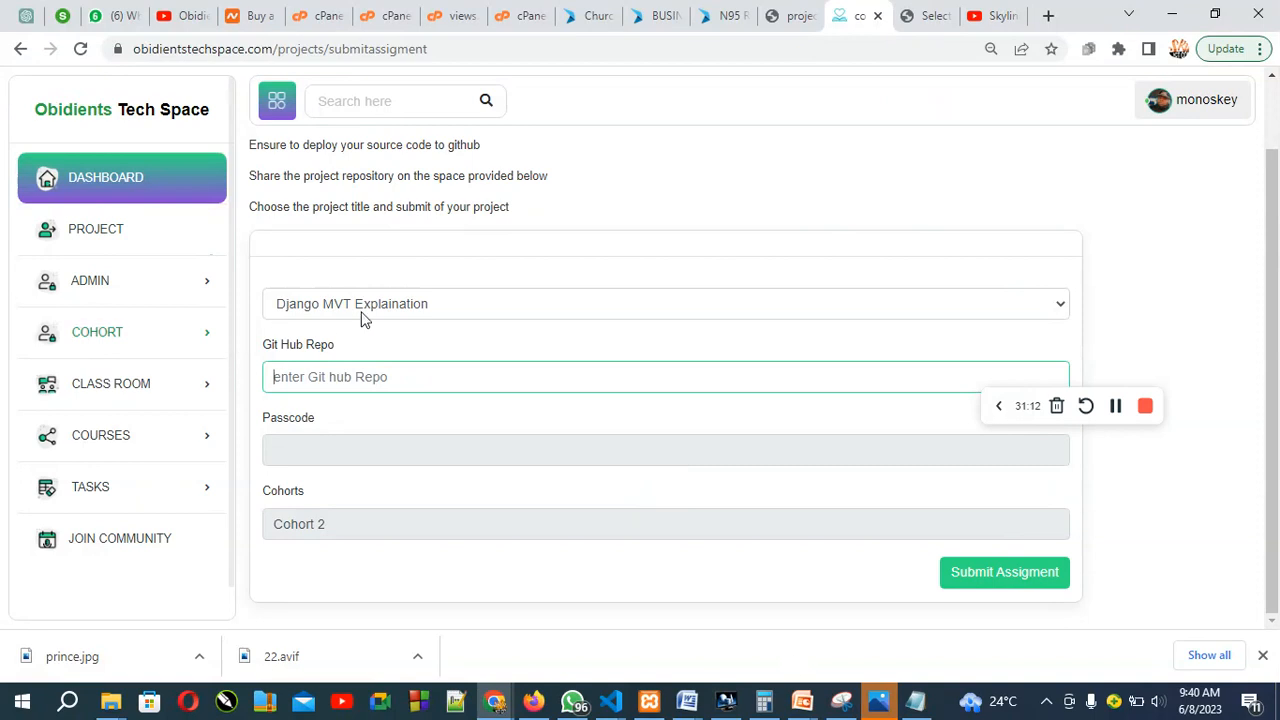
left_click_drag(257, 145, 503, 214)
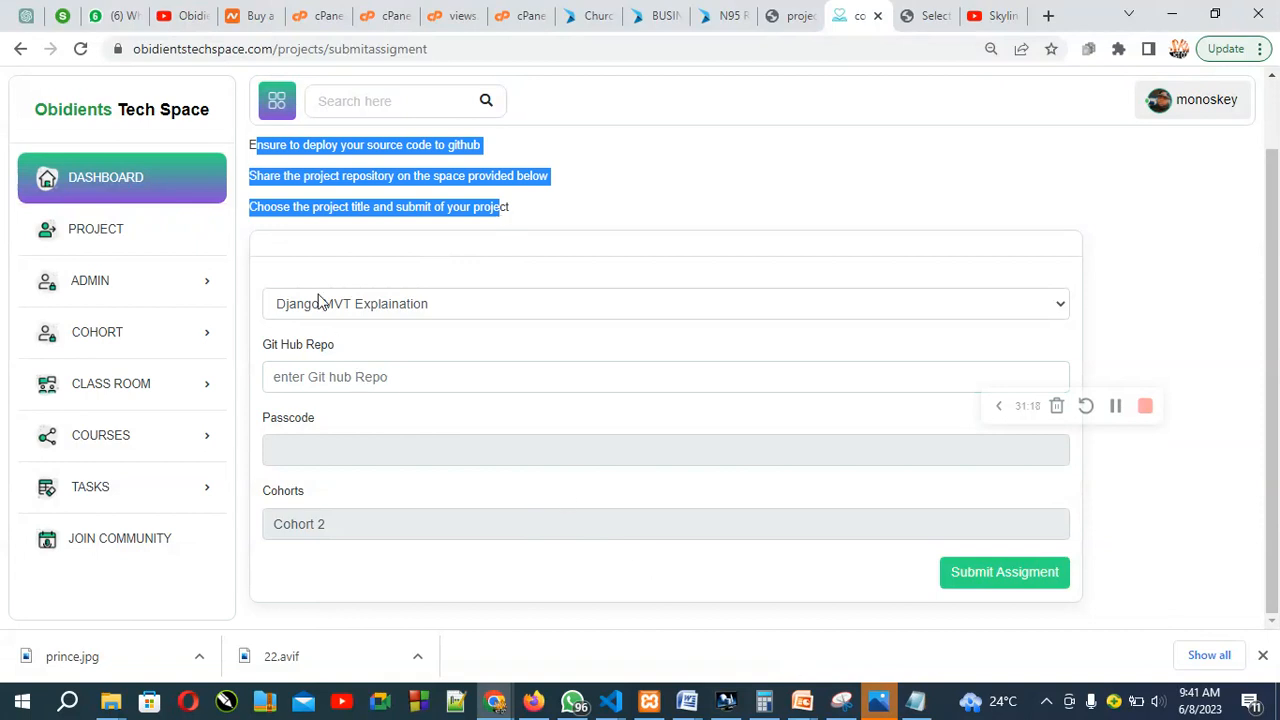
left_click(371, 378)
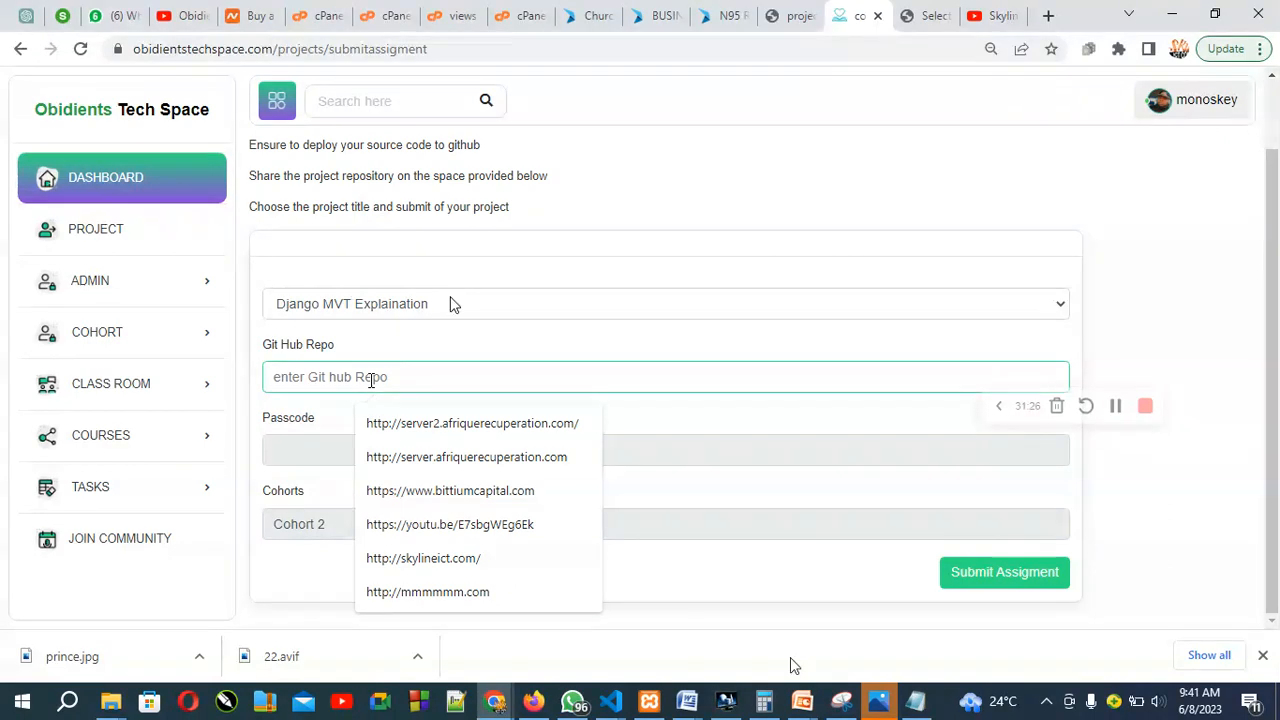
left_click(486, 174)
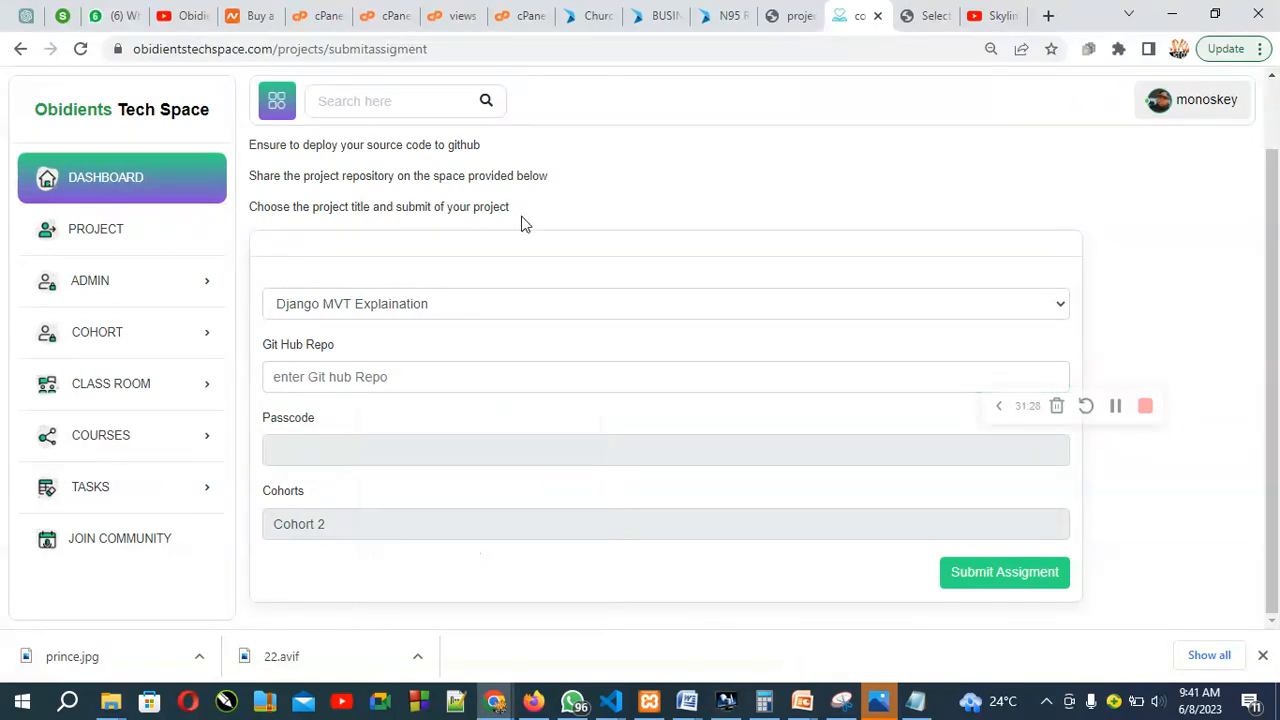
left_click_drag(521, 216, 253, 143)
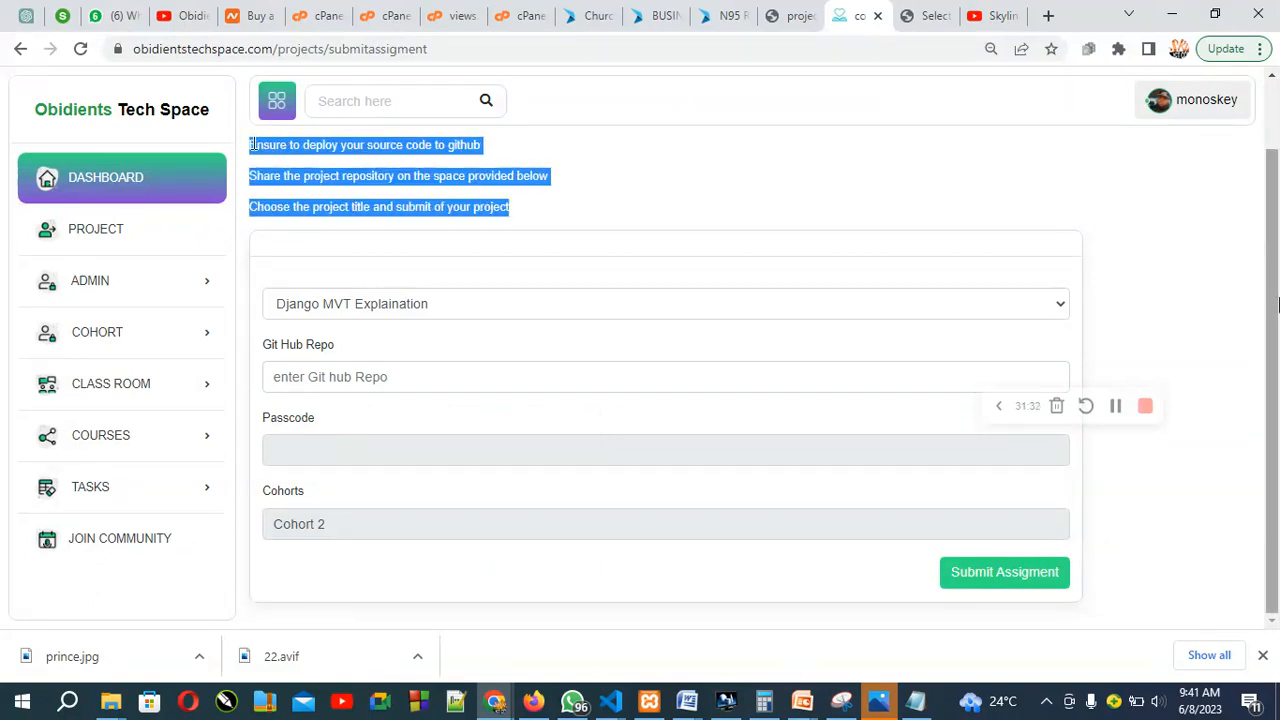
left_click_drag(1277, 305, 1262, 237)
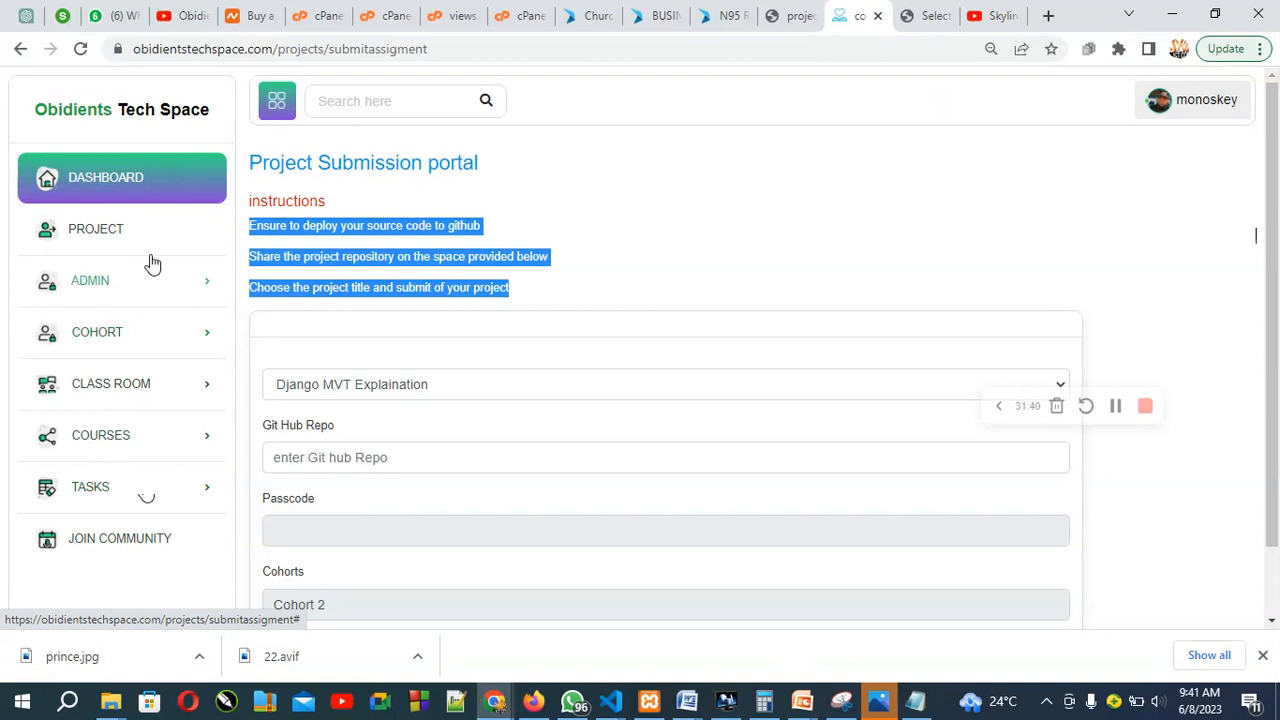
left_click(162, 289)
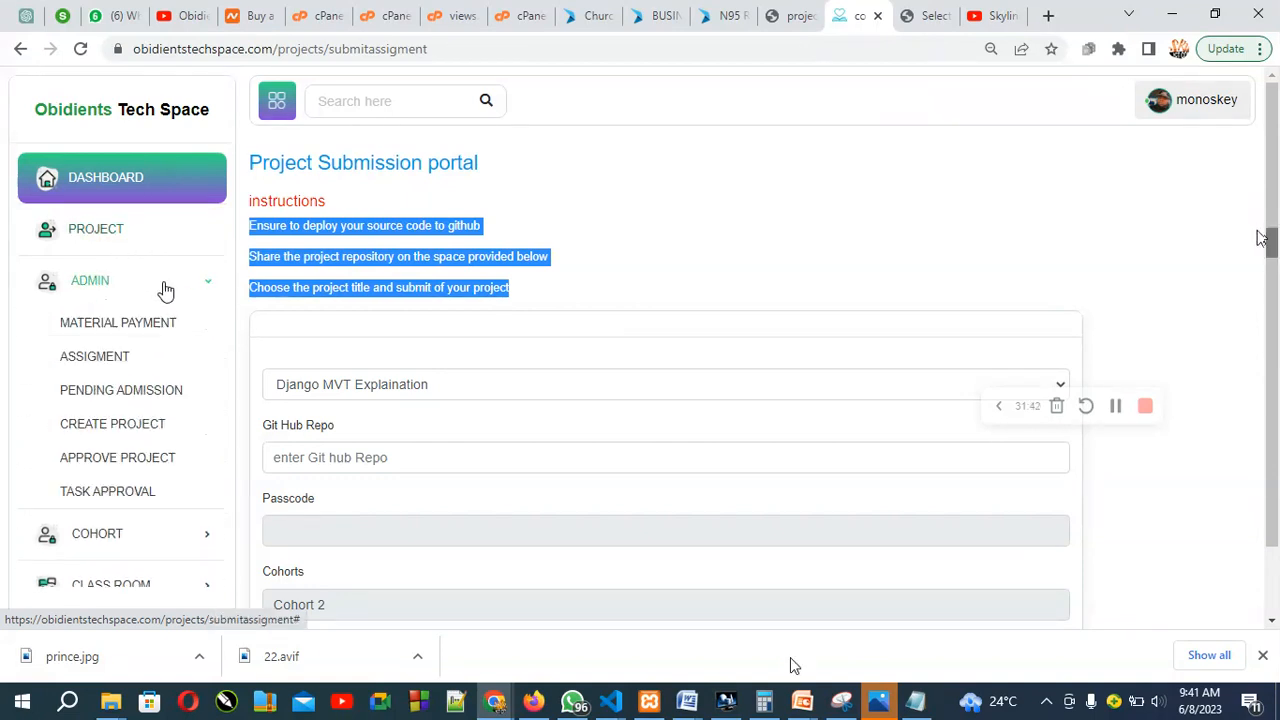
left_click(138, 300)
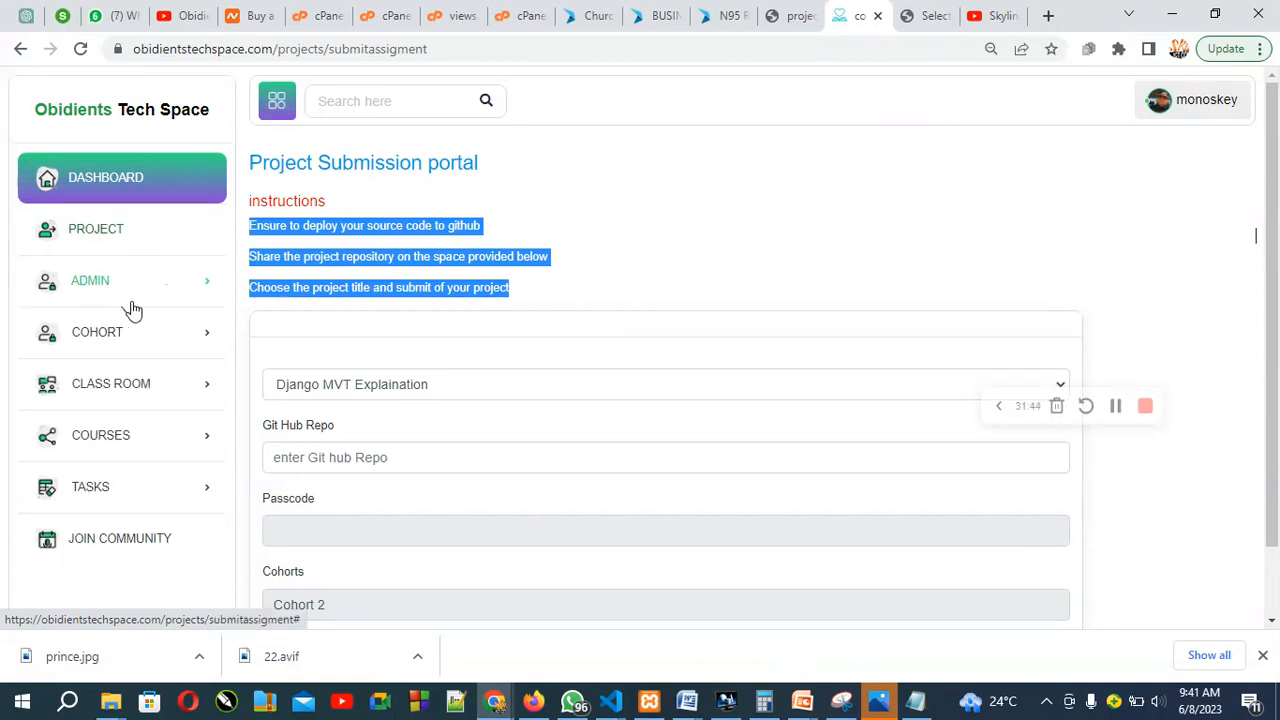